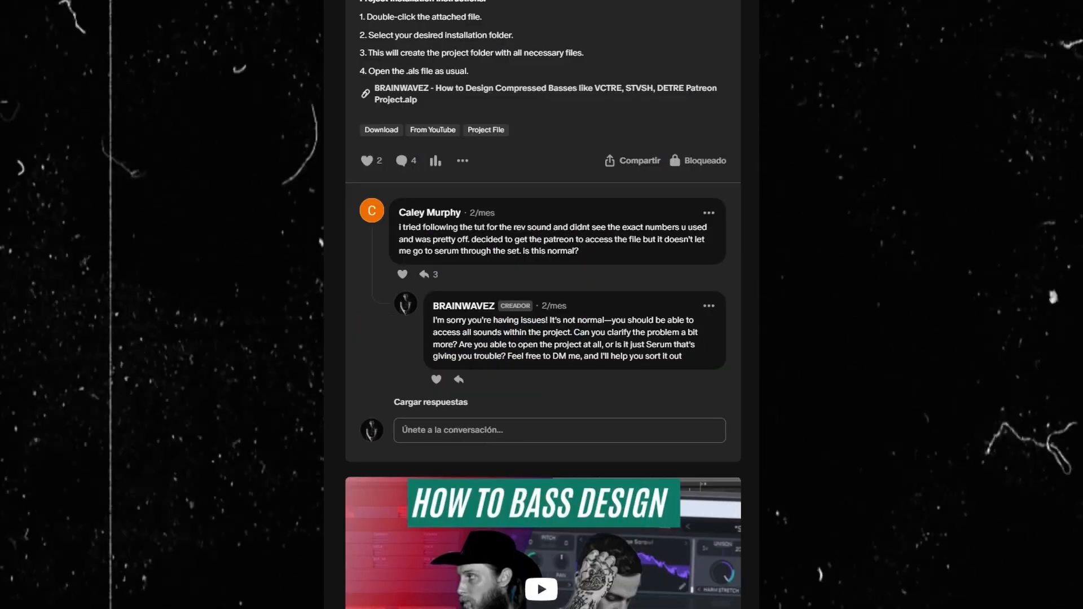
scroll(542, 305, down, 10)
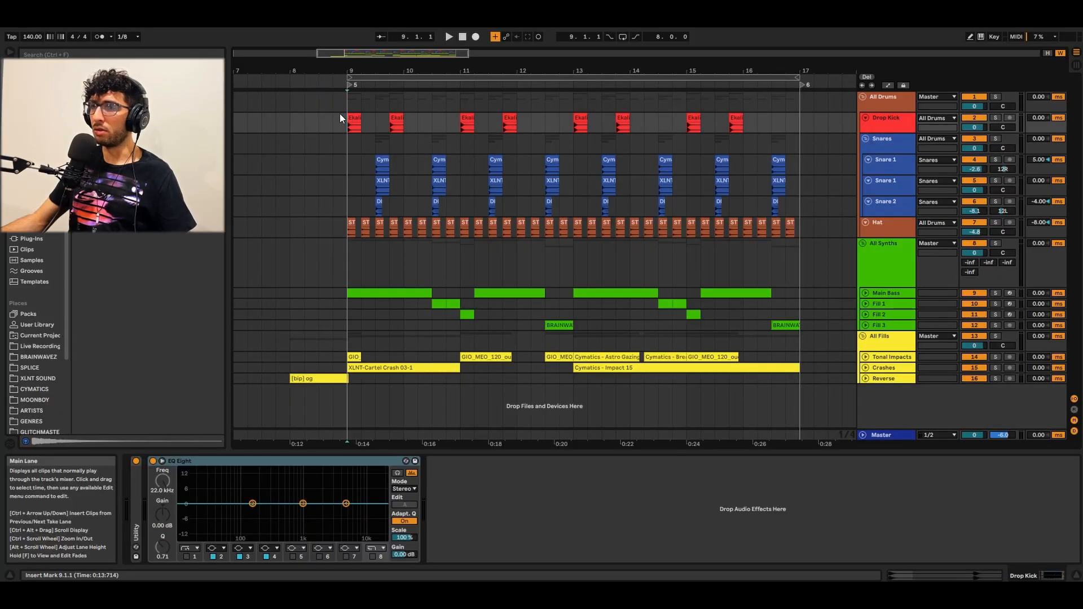
- Solo the Drop Kick track and play it from its first clip at bar 9
click(895, 104)
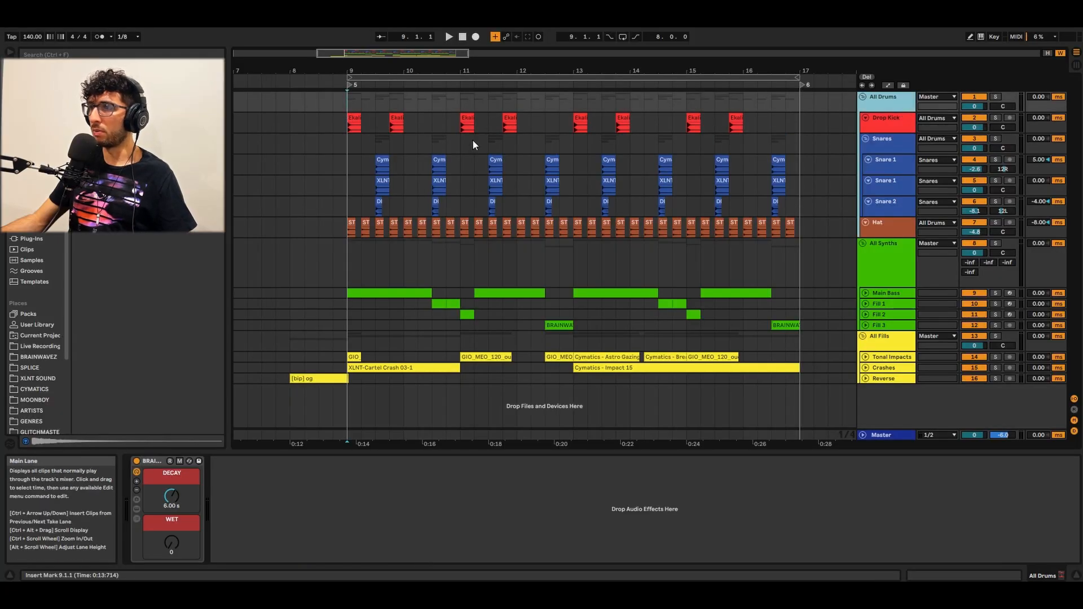
ctrl+scroll(388, 144, up, 3)
click(416, 119)
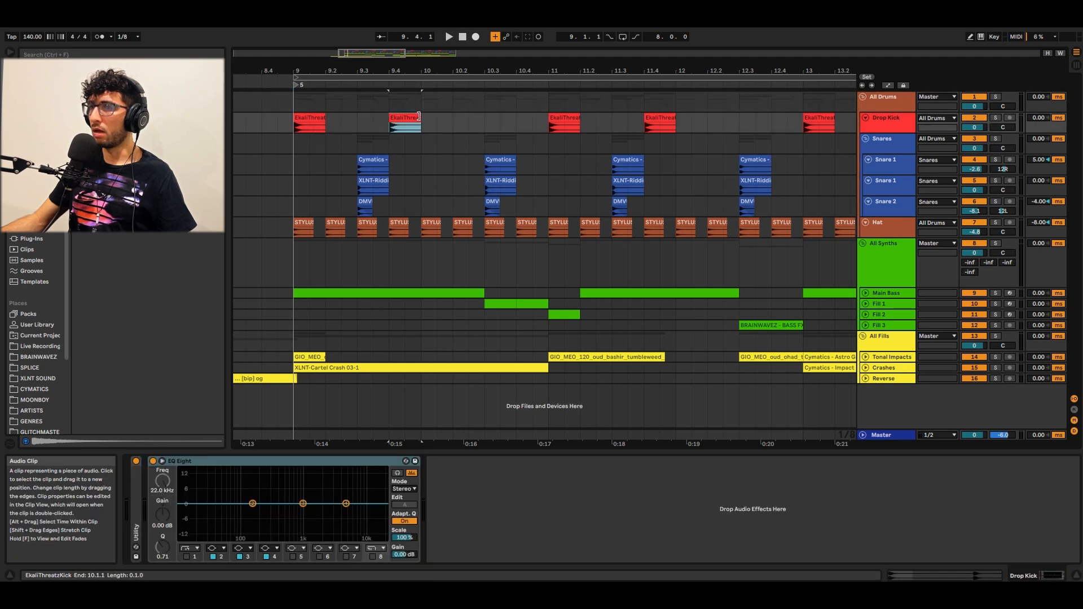
click(878, 128)
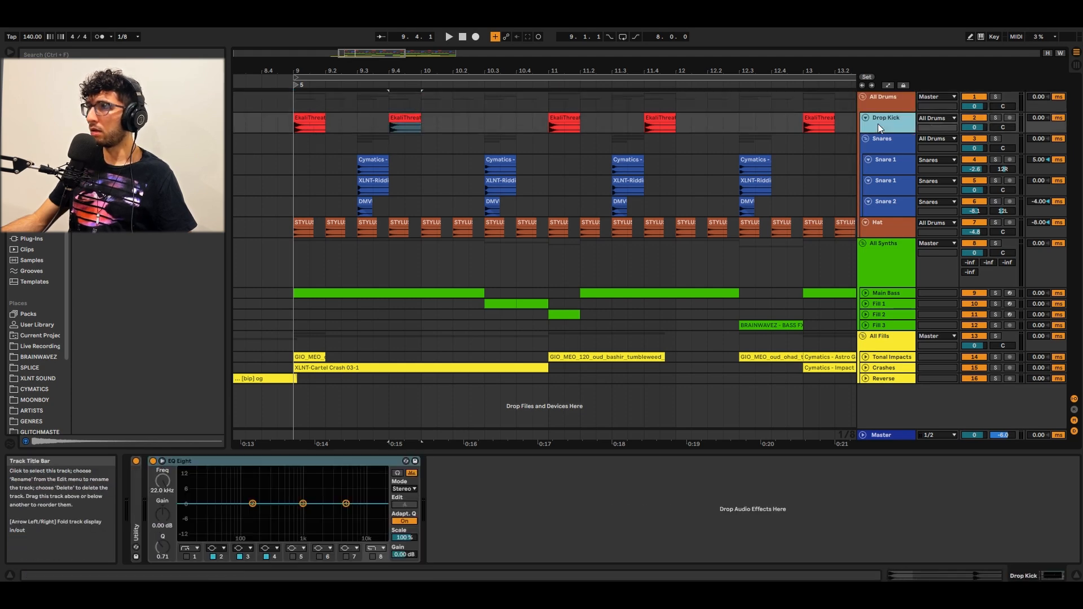
key(s)
key(space)
key(space)
click(309, 128)
click(309, 120)
key(space)
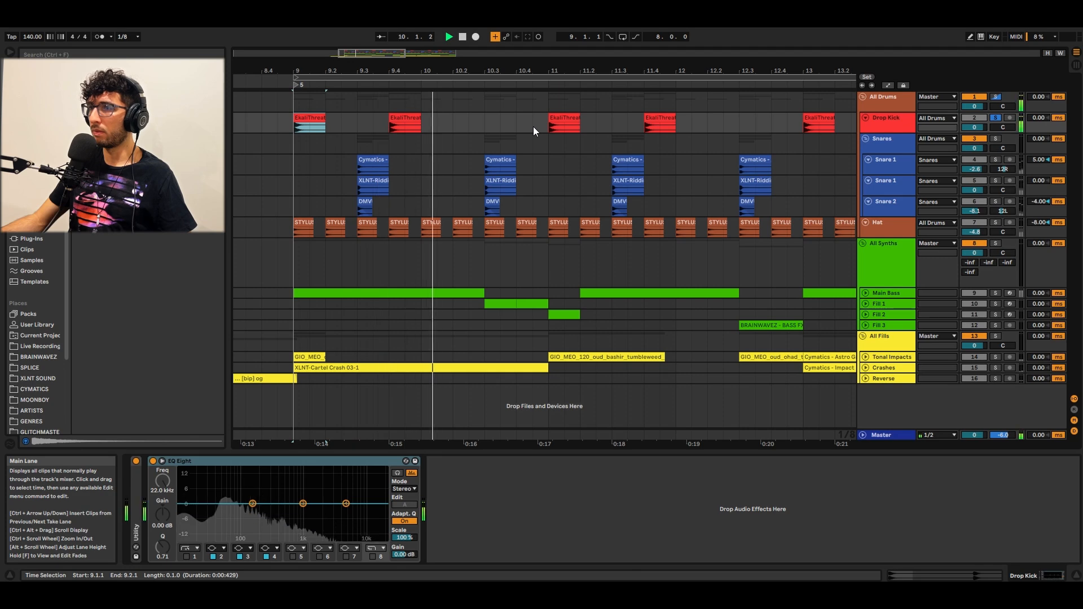
- Solo the Snares group and play it from the first snare clip at 9.3
click(900, 149)
key(s)
key(space)
click(364, 157)
key(space)
key(space)
key(space)
- Solo and audition the two Snare 1 layers one after the other
click(889, 164)
key(s)
key(space)
key(space)
click(898, 189)
key(s)
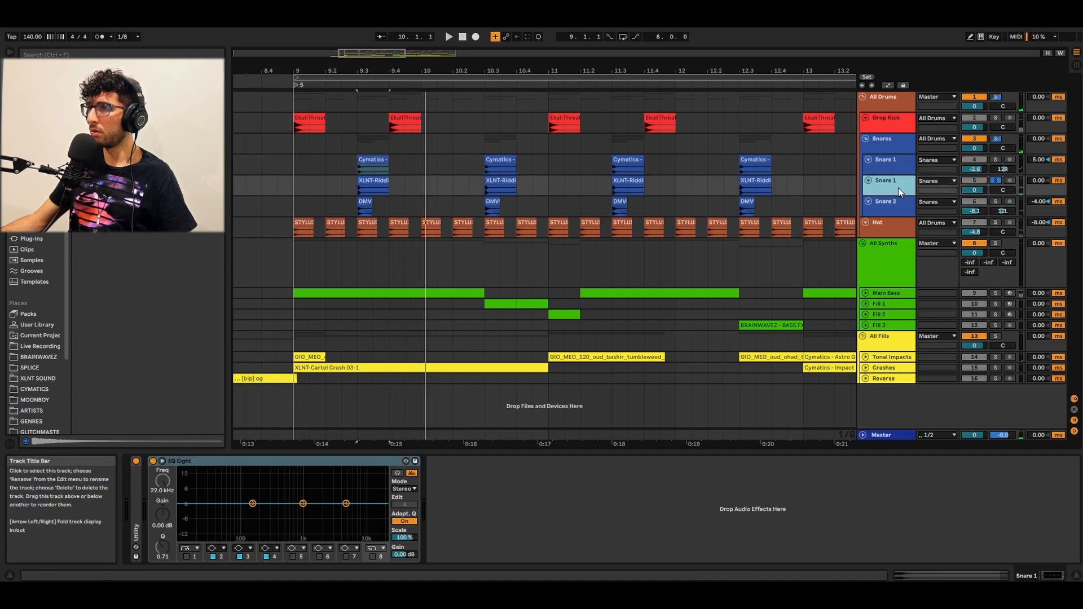
key(space)
- Solo the Snare 2 track and audition it
click(894, 206)
key(space)
key(space)
key(s)
key(space)
key(space)
- Solo the Snares group, show its WET automation in an enlarged lane, and play from 9.3.1
click(870, 149)
key(s)
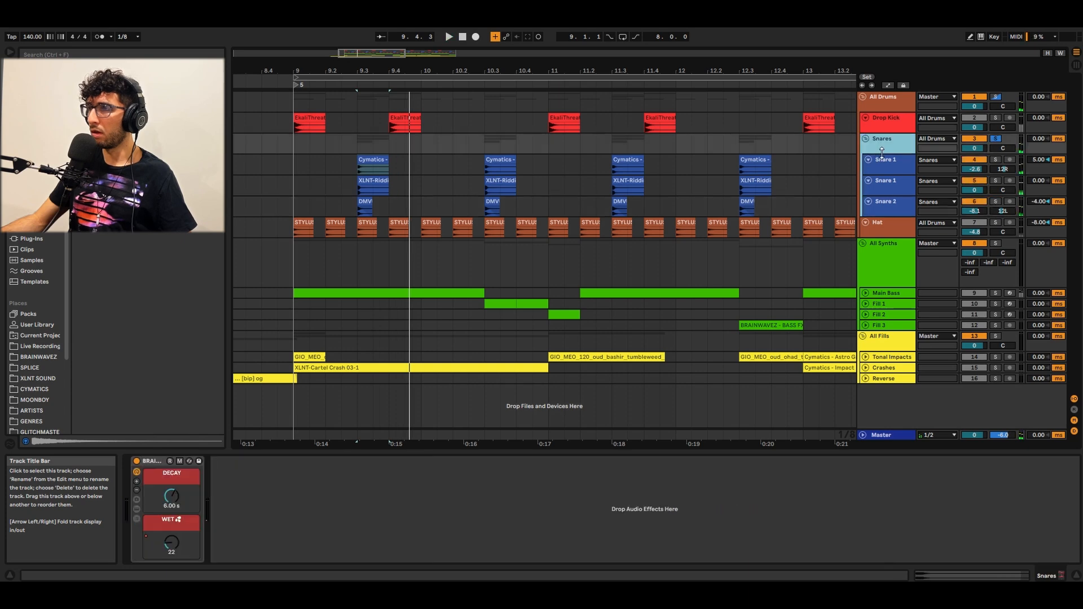
click(157, 547)
key(a)
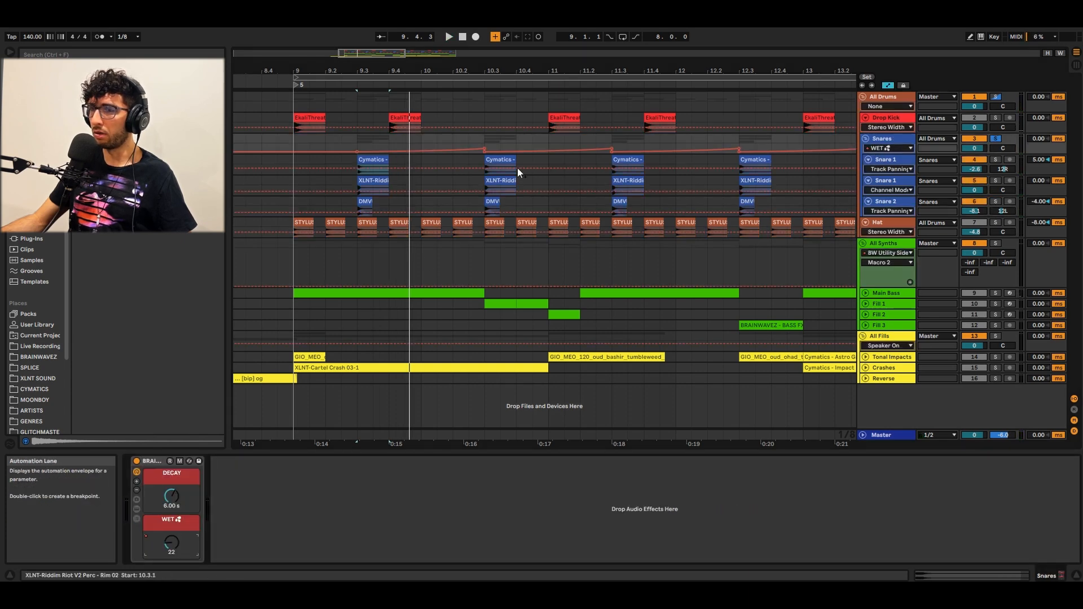
drag(895, 155, 894, 192)
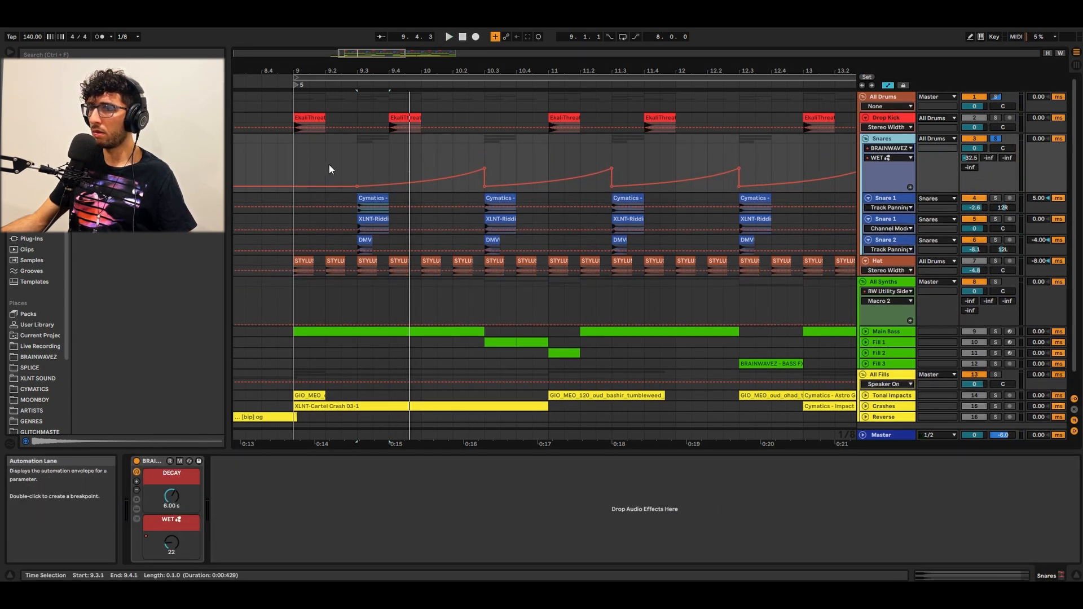
click(357, 160)
key(space)
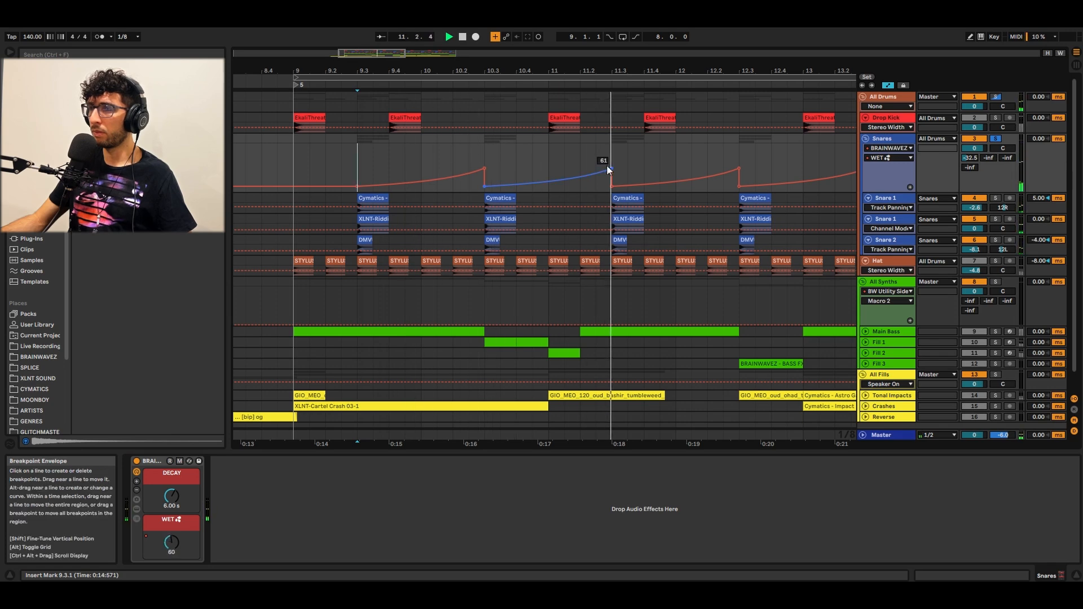
- Fold the Snares group and increase the height of the Hat track
click(875, 144)
click(866, 138)
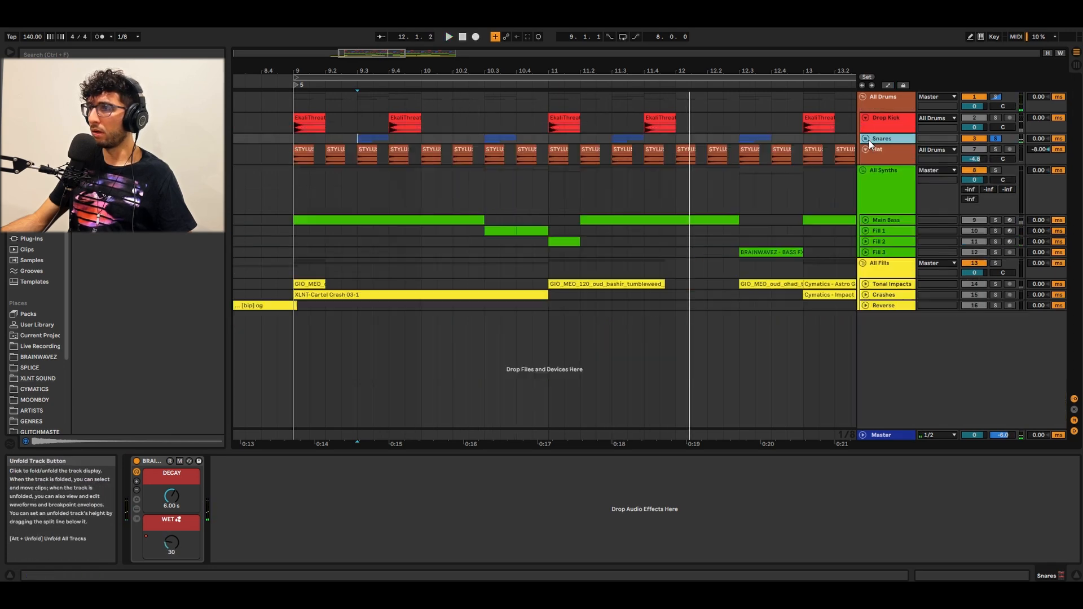
click(874, 161)
drag(875, 163, 875, 191)
- Solo the Hat track, play it from bar 9 while examining its Auto Pan device, and unsolo it
click(292, 178)
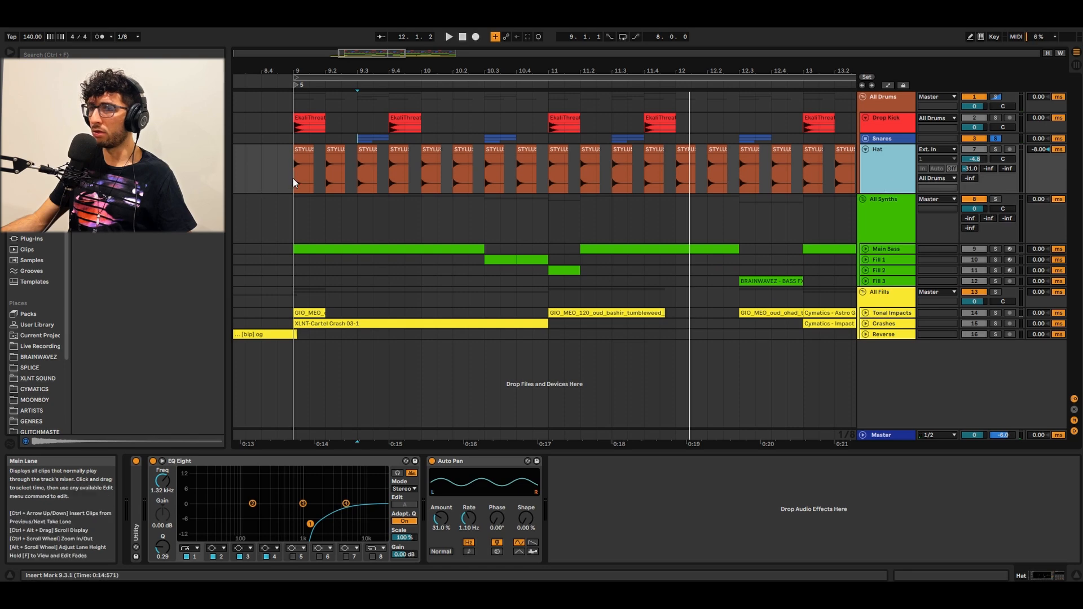
key(space)
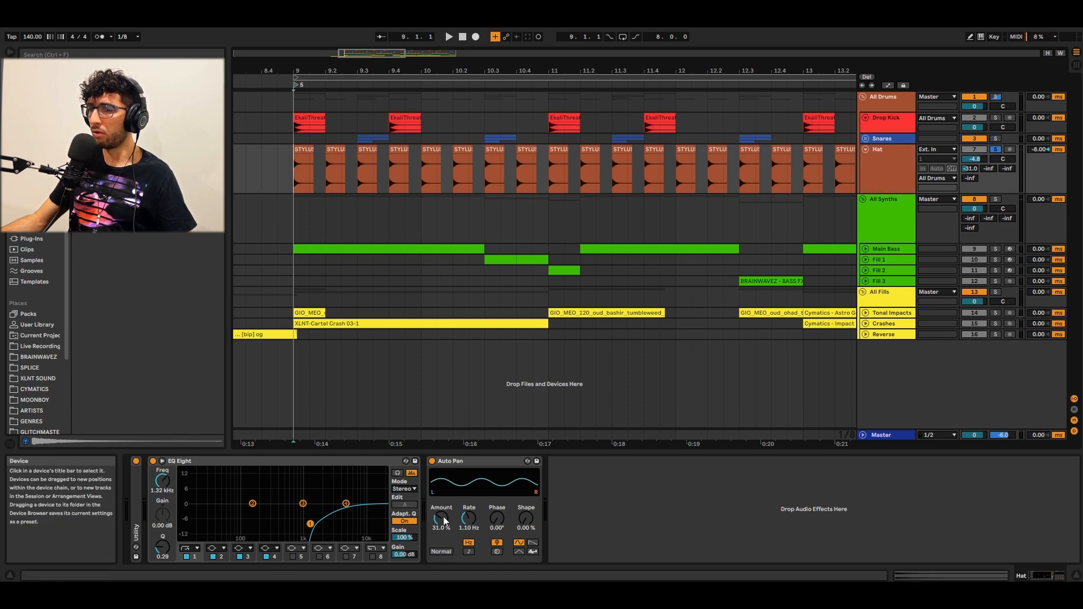
click(460, 463)
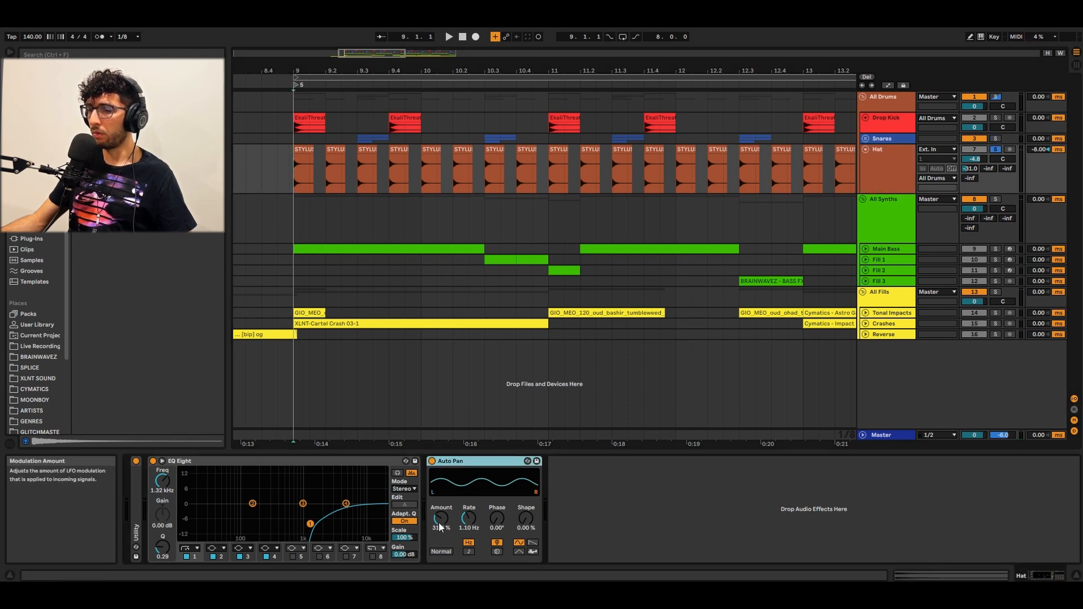
key(space)
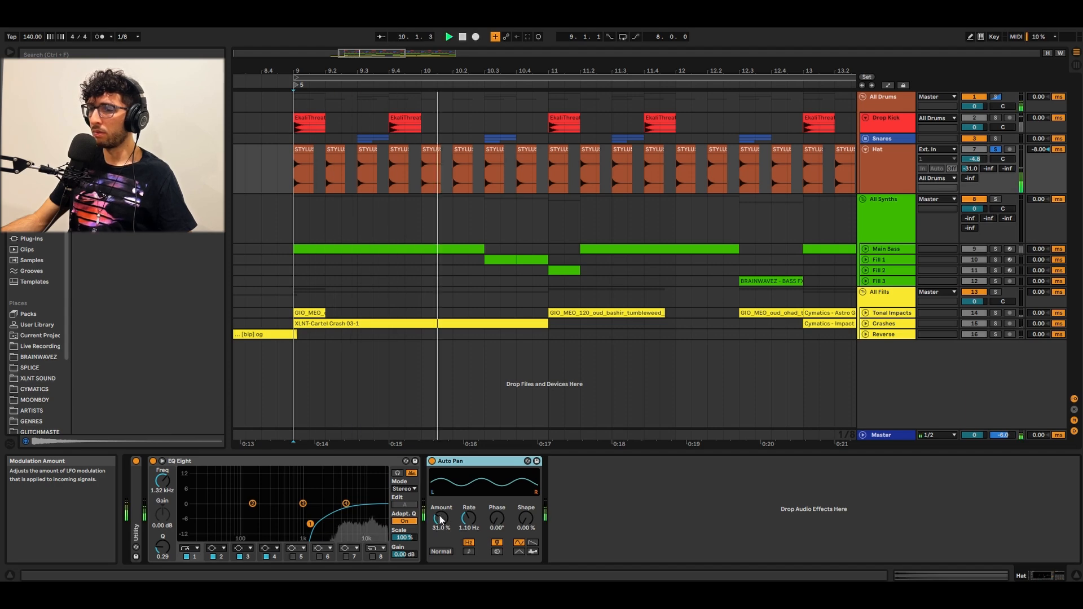
scroll(373, 209, down, 3)
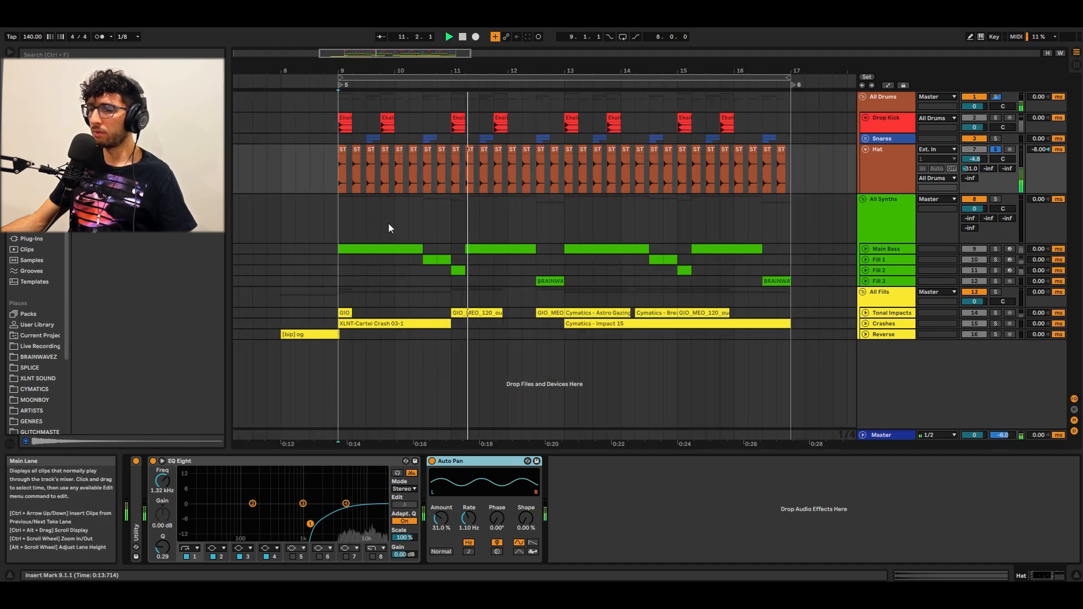
click(873, 172)
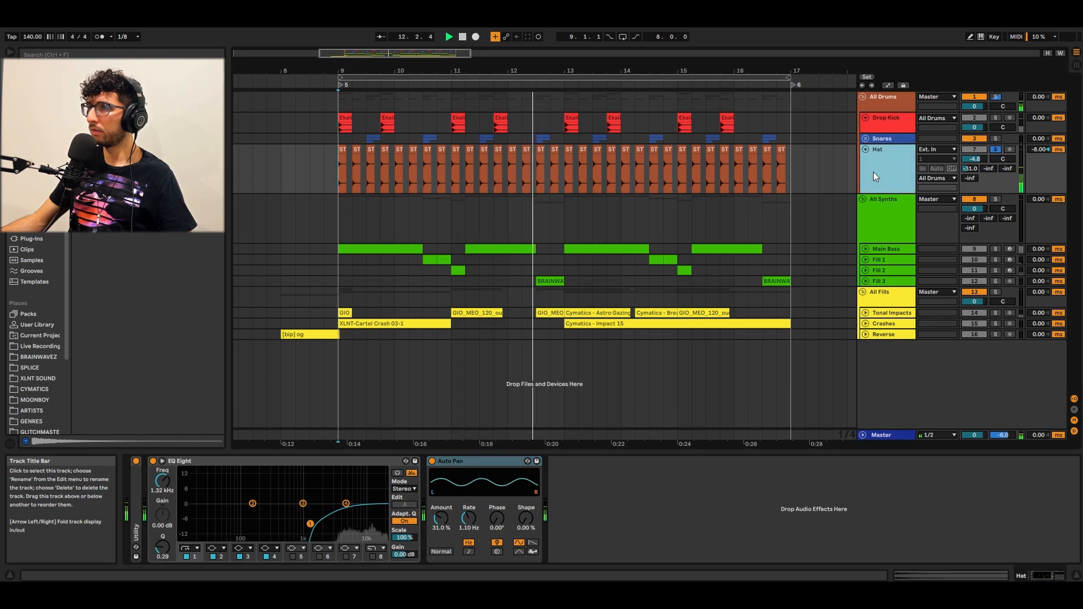
key(space)
key(s)
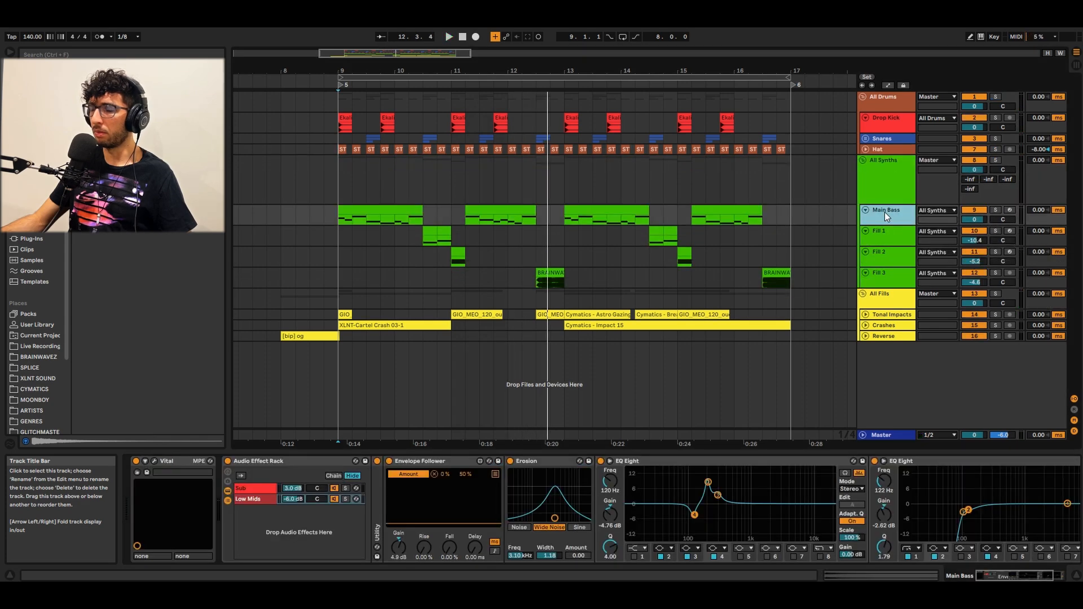
- Solo the Main Bass track and play it from bar 9
click(886, 200)
click(887, 210)
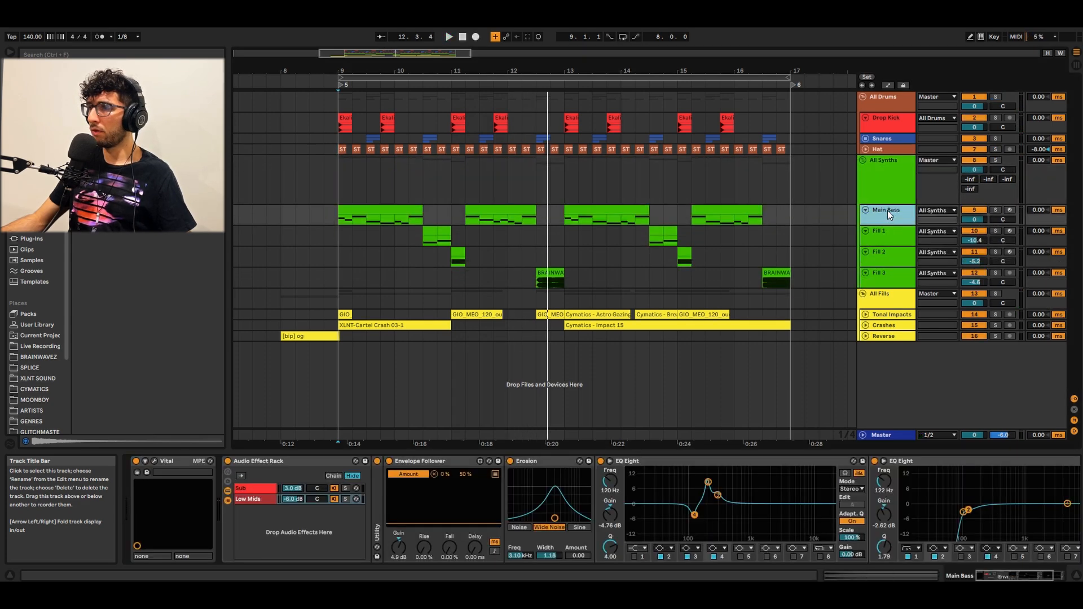
key(s)
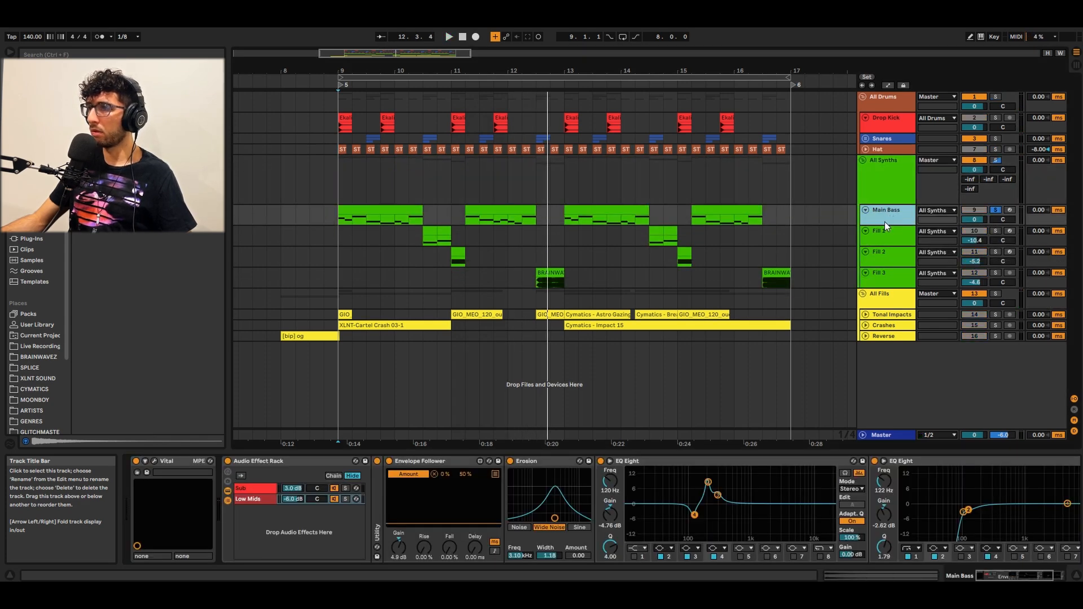
key(space)
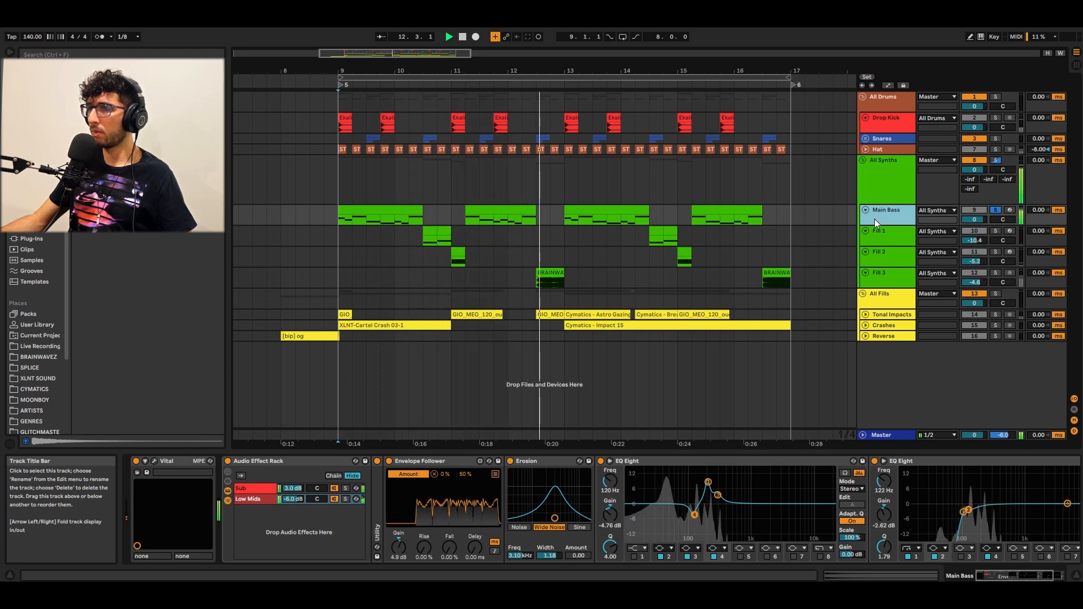
- Examine the Sub chain of the Main Bass effect rack, including its Utility and the low-pass band in EQ Eight
click(257, 489)
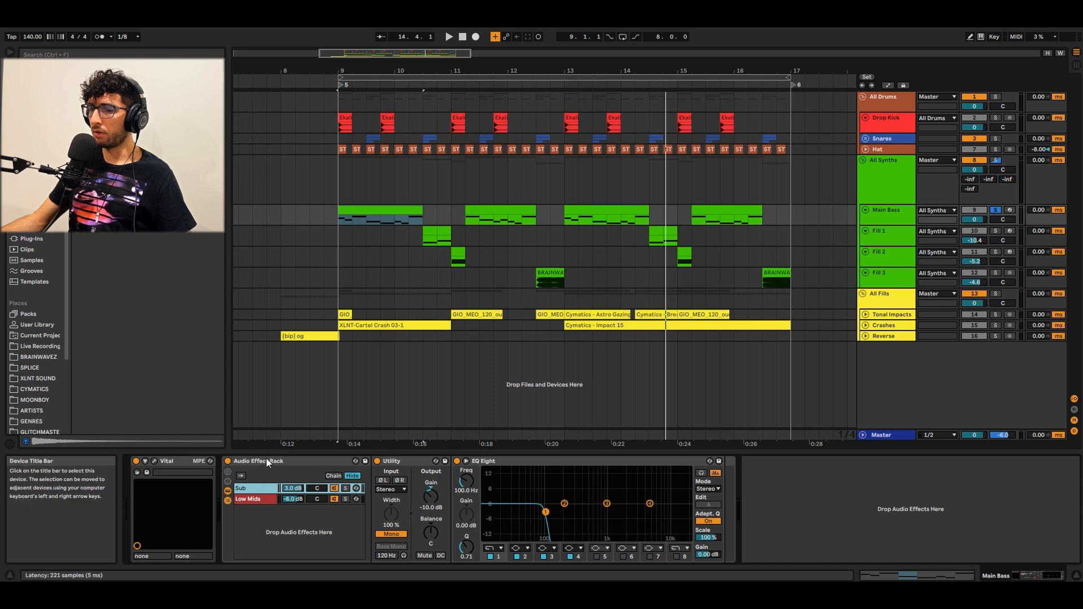
click(255, 500)
click(262, 487)
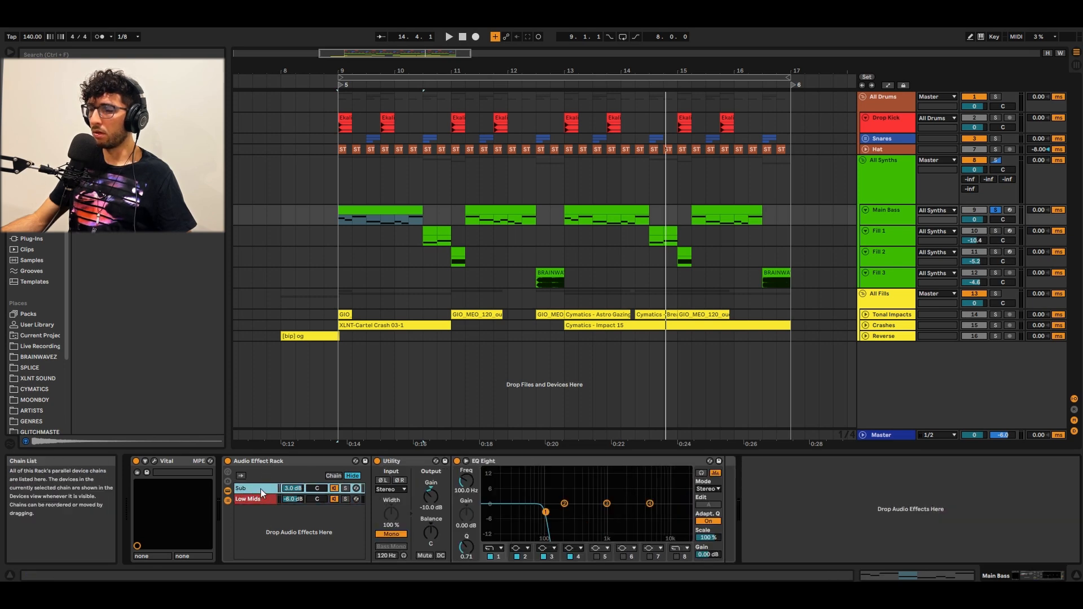
click(526, 460)
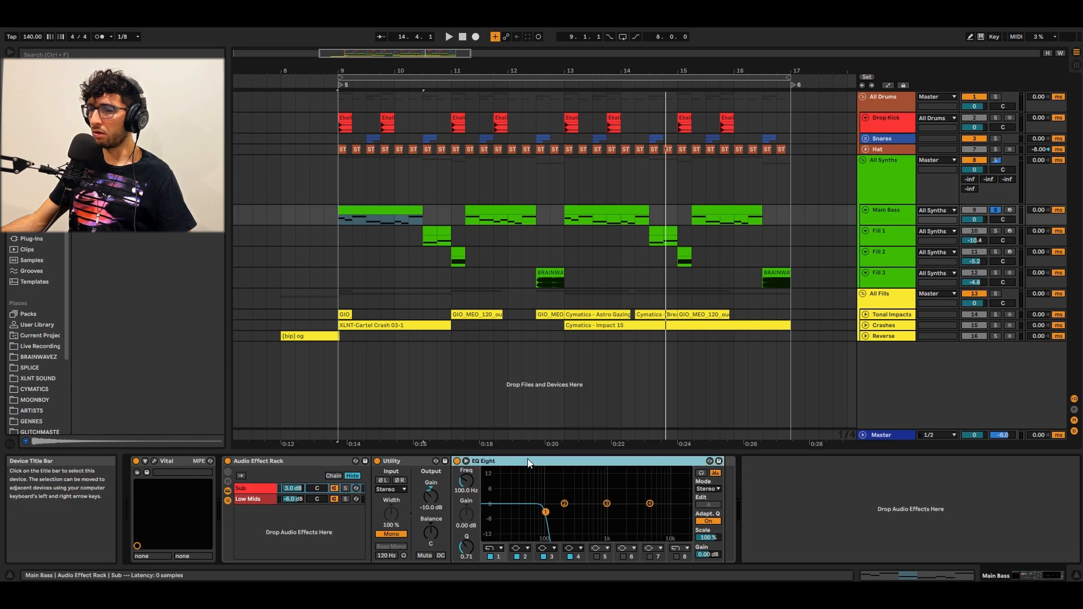
click(545, 514)
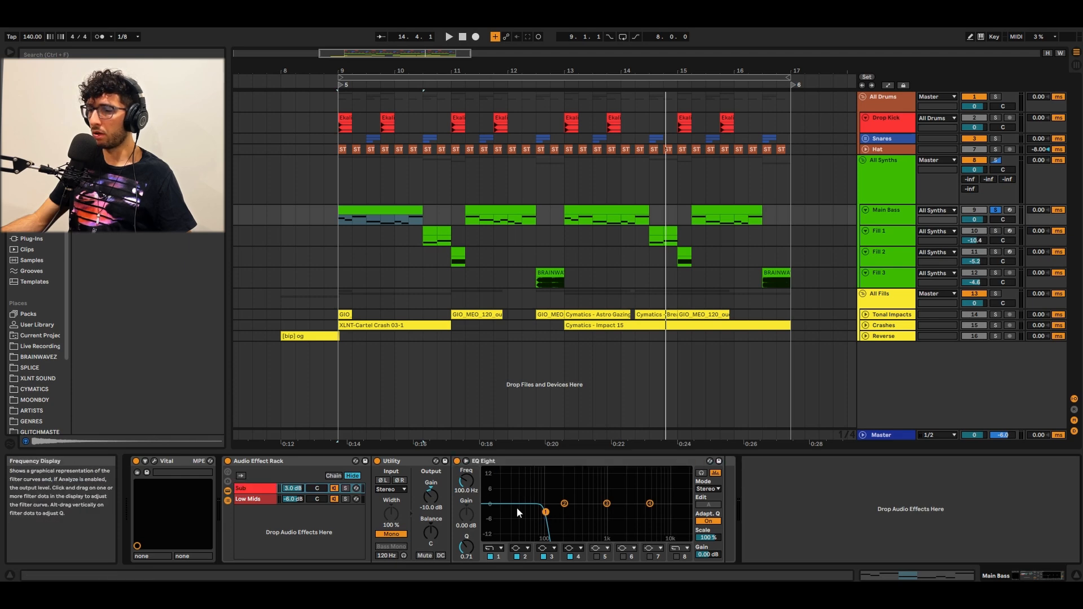
click(235, 503)
click(269, 488)
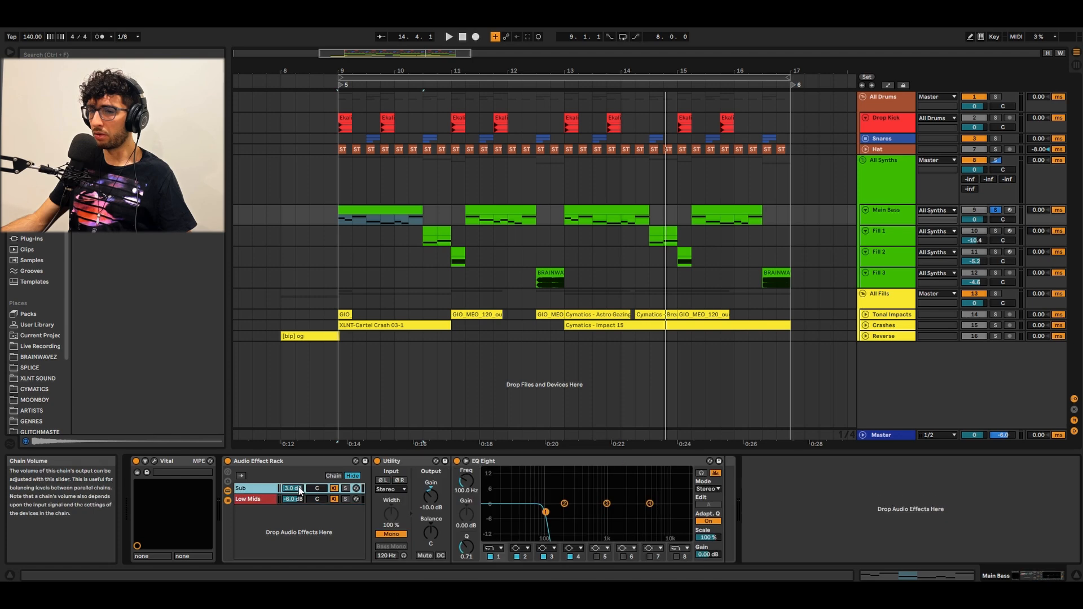
- Examine the device chain of the Low Mids rack chain and the low-cut band of its last EQ Eight
click(252, 500)
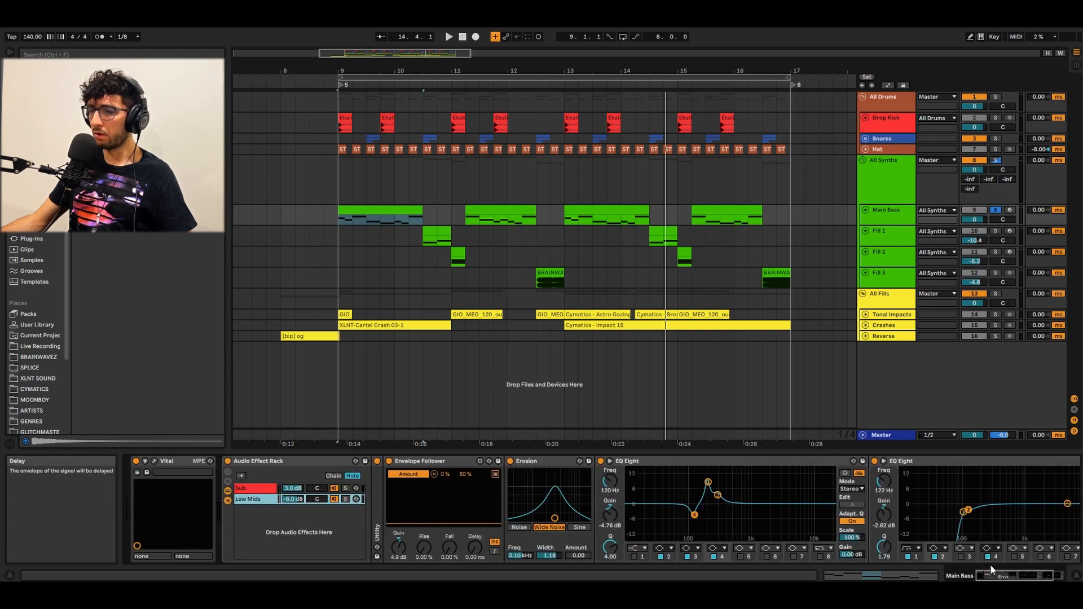
scroll(894, 539, right, 5)
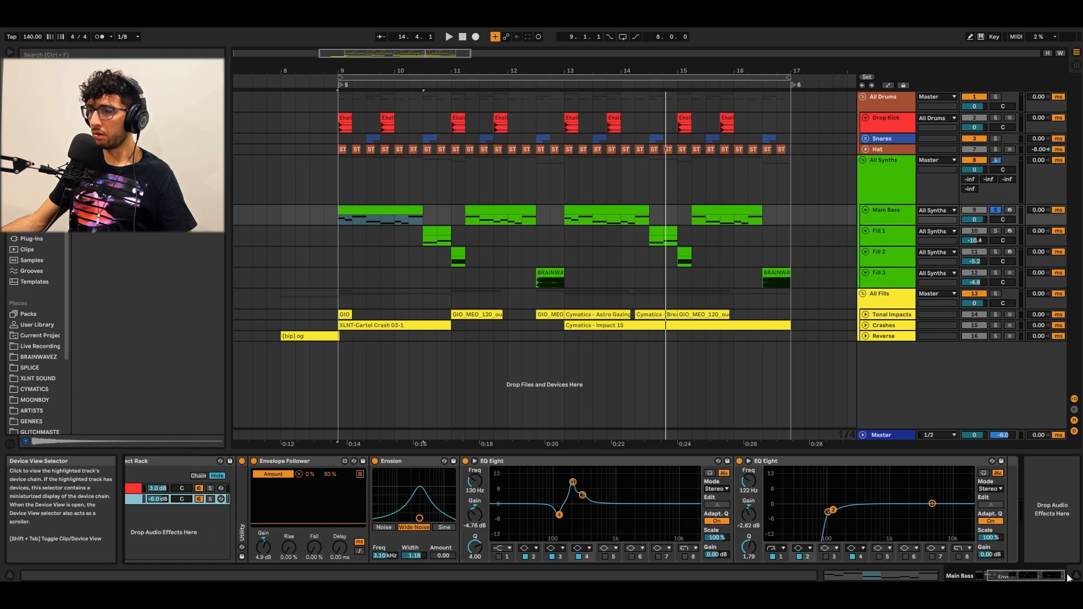
click(828, 512)
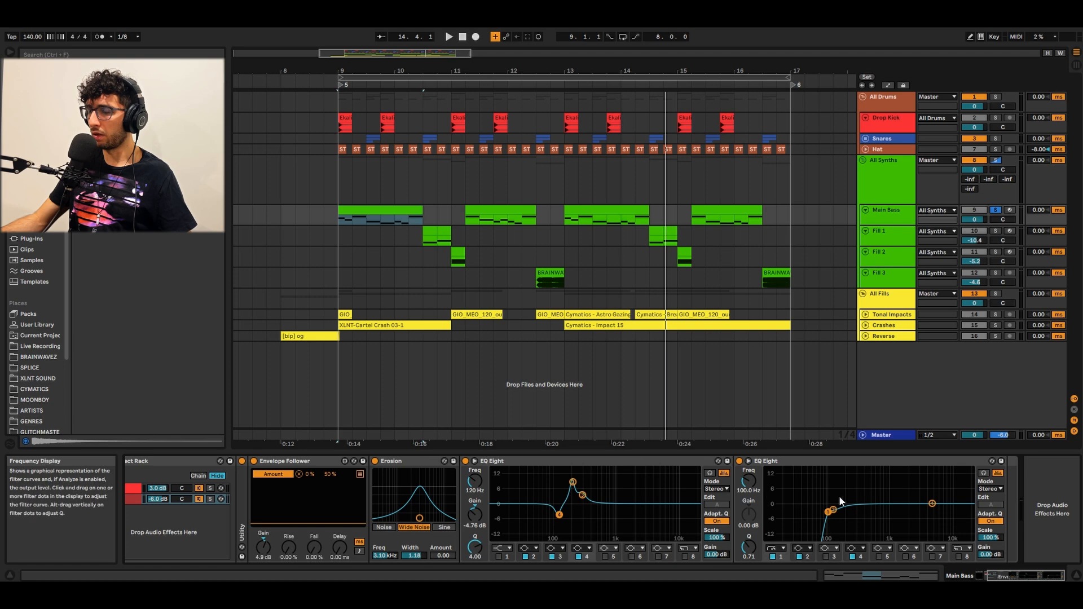
drag(1017, 575, 996, 575)
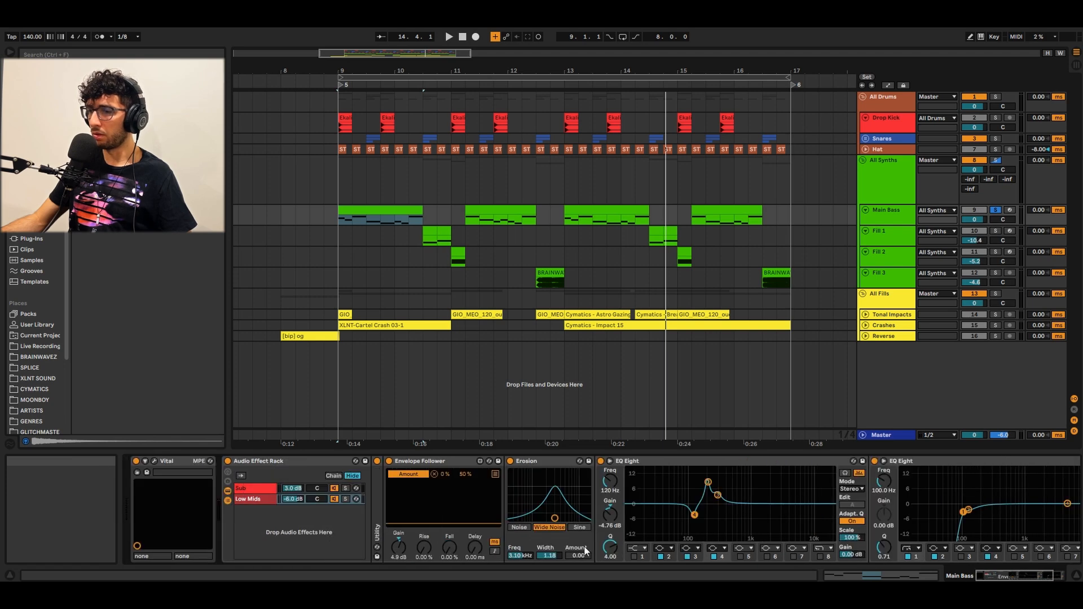
- Open the Main Bass's Vital synth, reposition its window, and set the Envelope 1 attack to 0.039 secs
click(155, 462)
drag(449, 168, 355, 77)
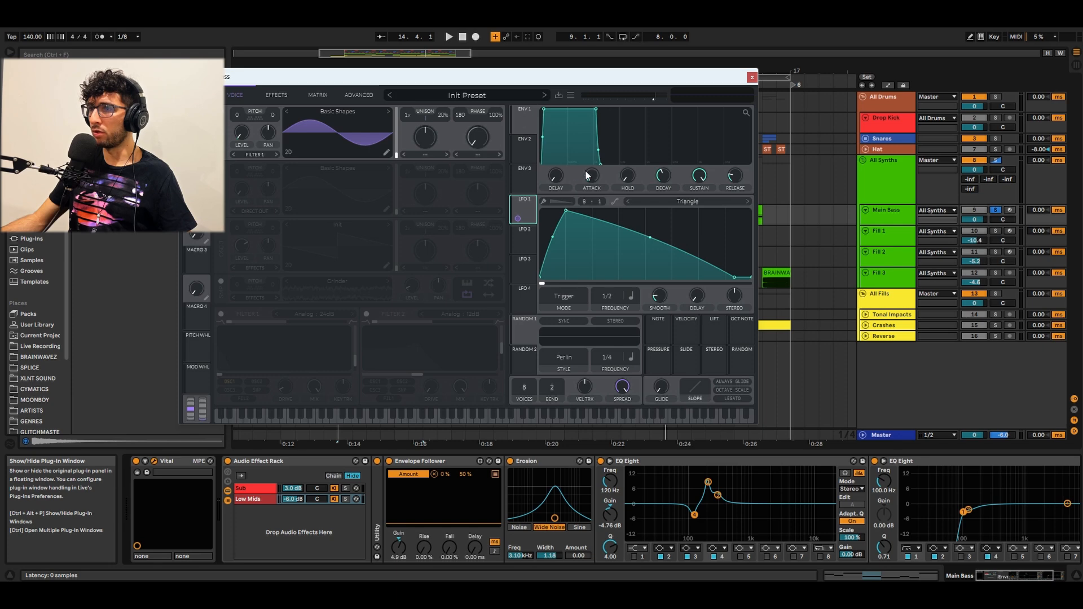
drag(588, 177, 588, 178)
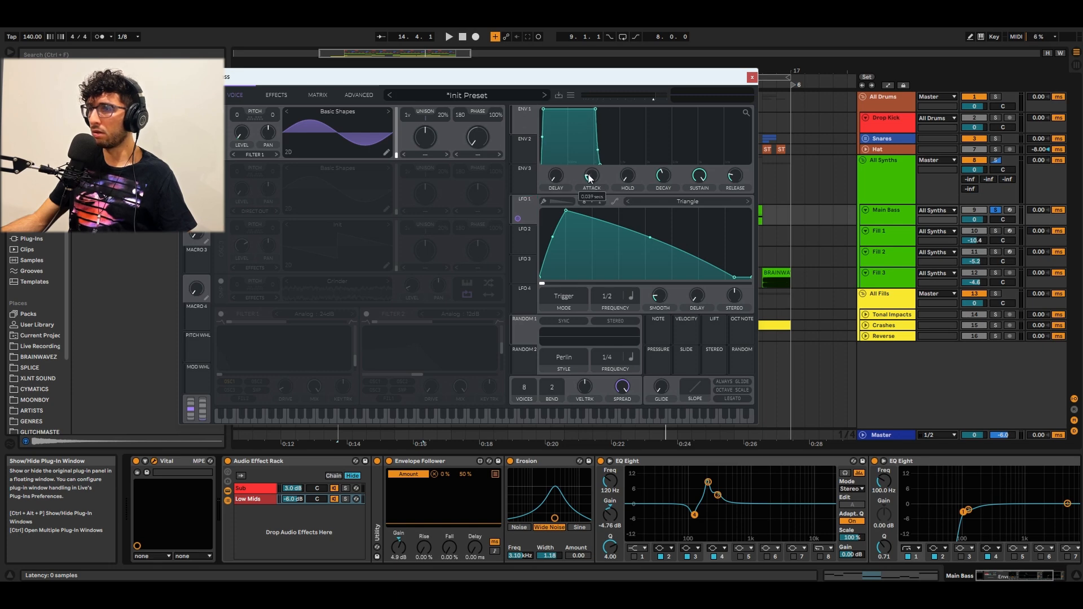
- Move the Chorus above the Compressor in Vital's effects chain, directly after the Distortion
click(276, 96)
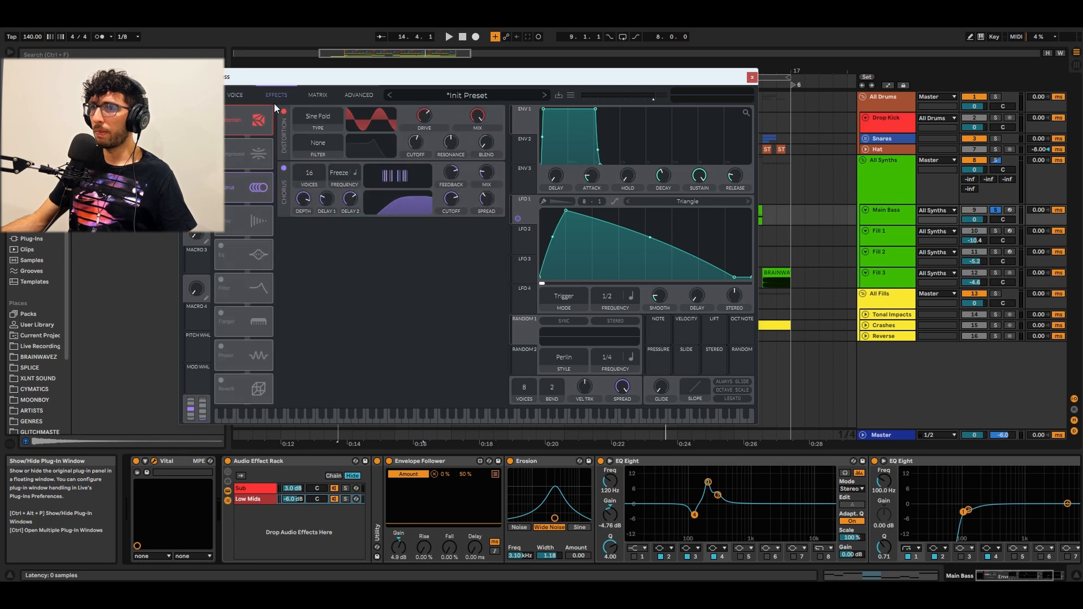
drag(244, 175, 268, 120)
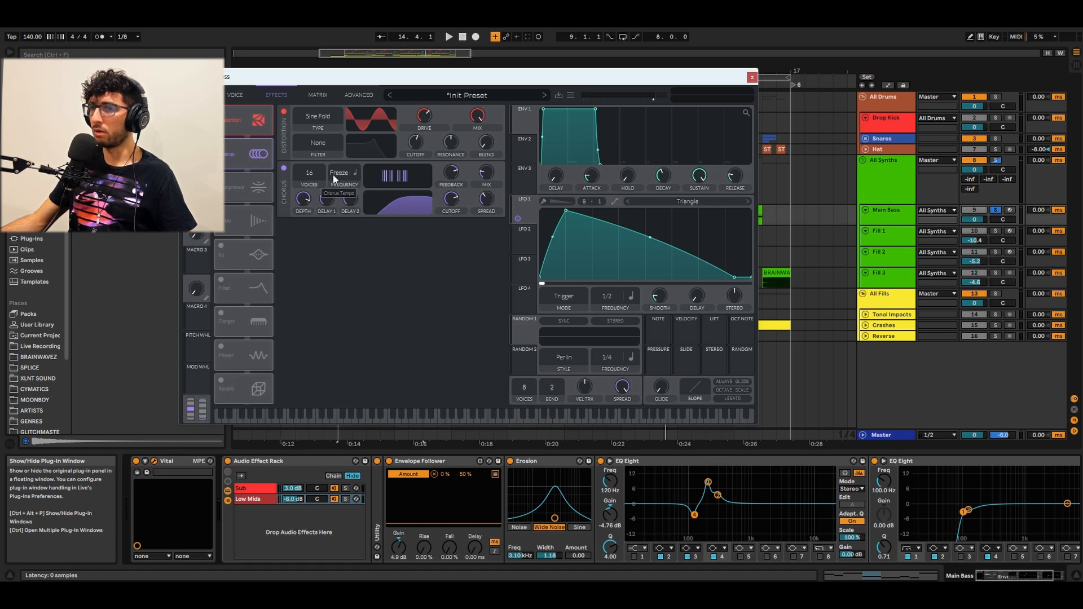
mouse_move(450, 169)
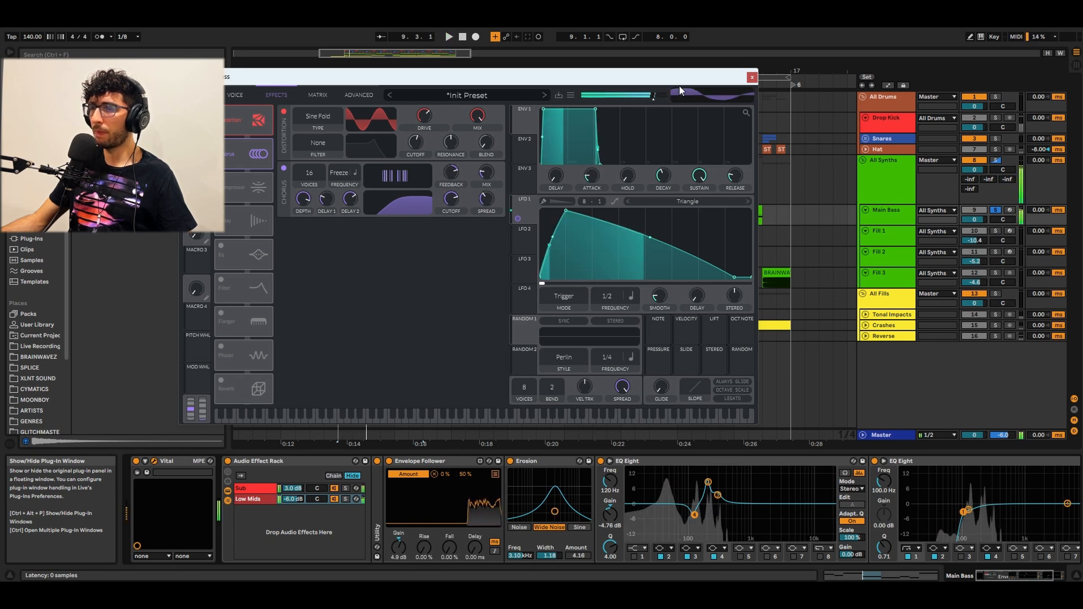
- Close Vital, bypass the Envelope Follower, Erosion and both EQ Eights in the Low Mids chain, and play the Main Bass
click(752, 77)
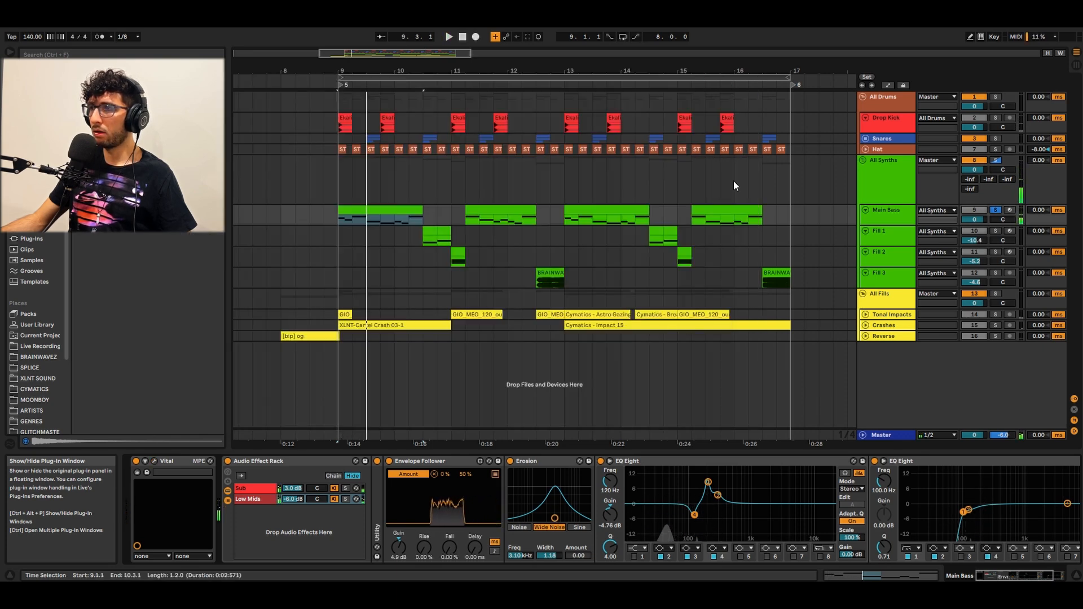
click(388, 461)
click(510, 461)
click(601, 461)
click(874, 460)
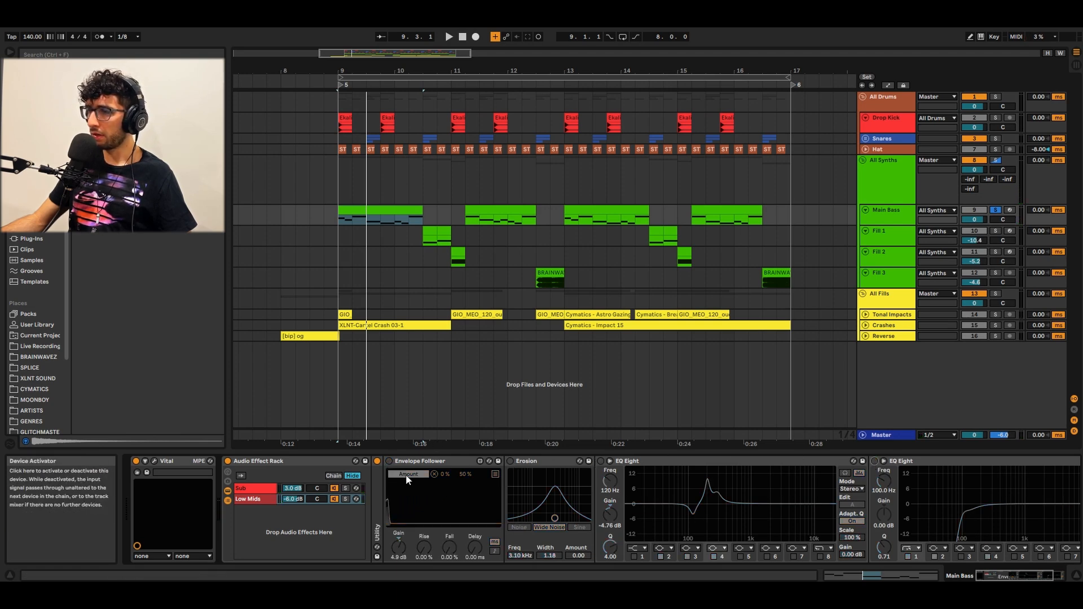
key(space)
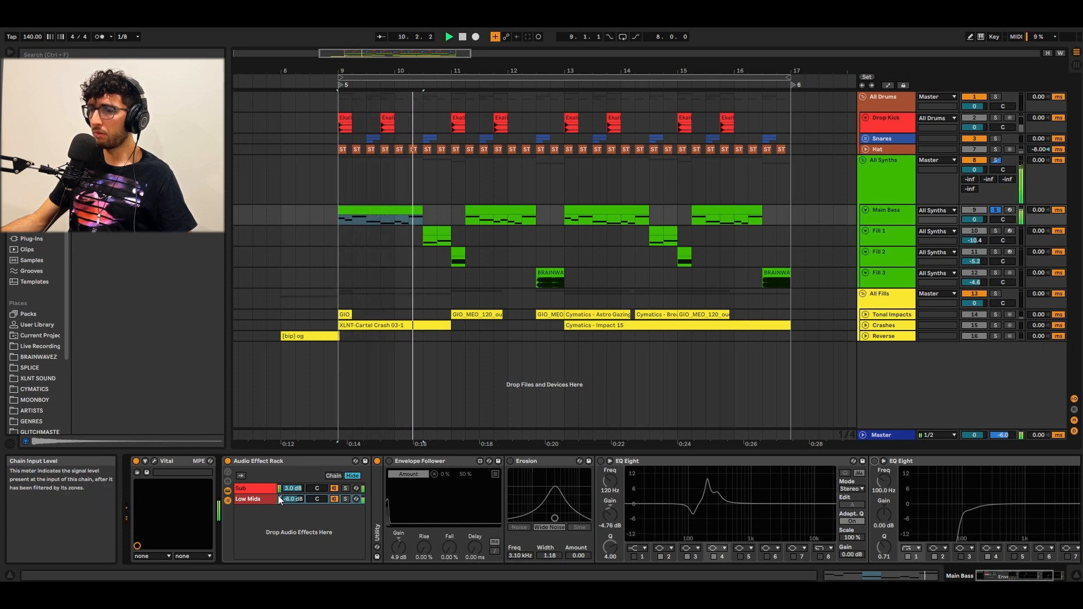
- Reactivate the Envelope Follower in the Low Mids chain and look over its parameter mapping list
click(154, 460)
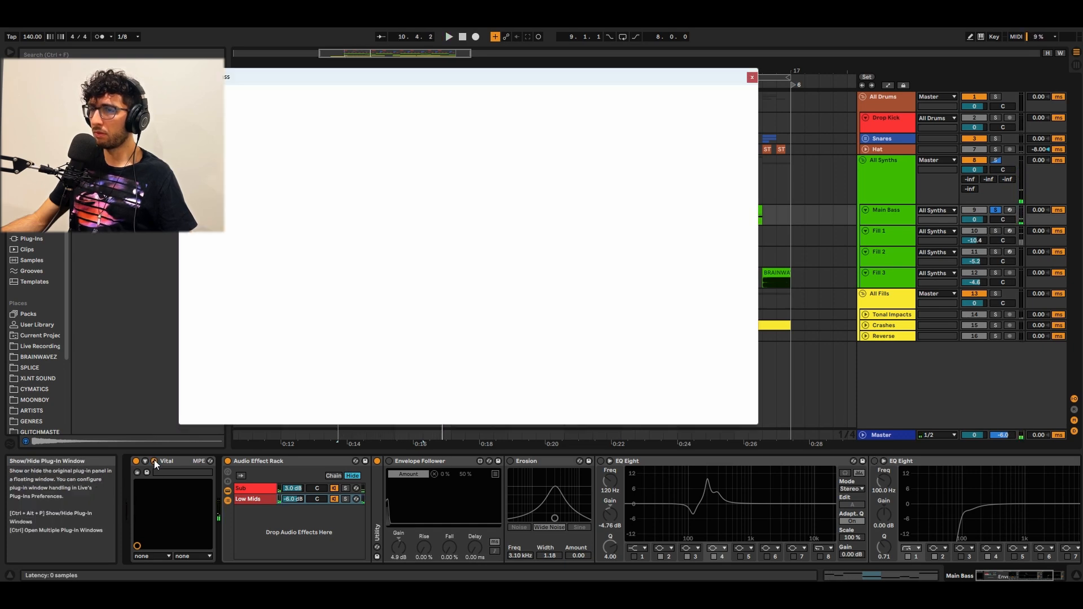
click(154, 461)
click(390, 464)
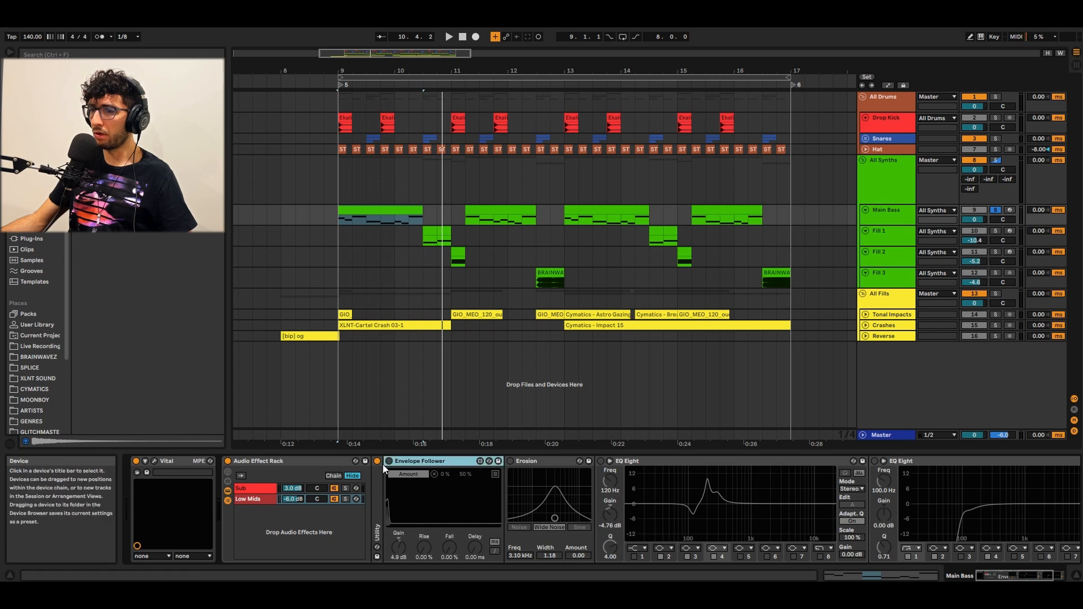
click(496, 474)
click(495, 474)
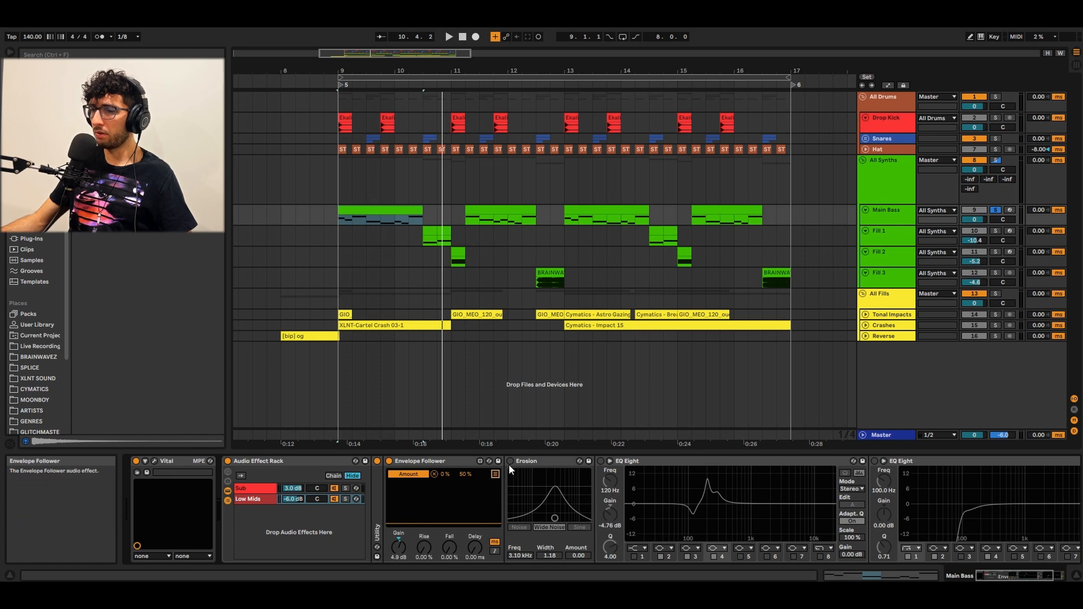
- Reactivate Erosion, examine the Envelope Follower's mapping to its Amount, and audition the bass with both devices on
click(511, 459)
click(495, 474)
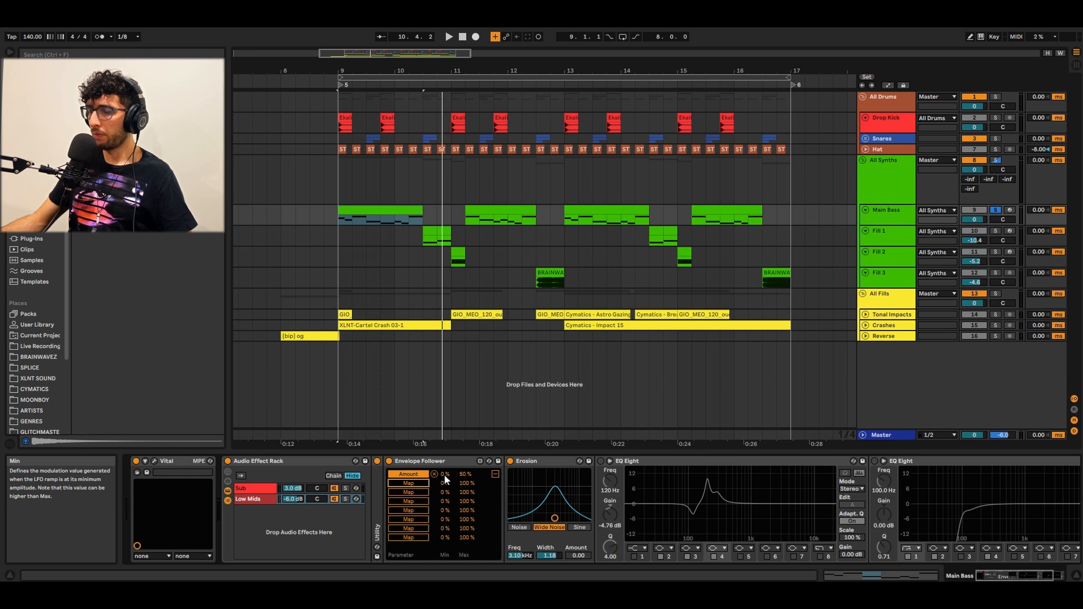
click(495, 473)
key(space)
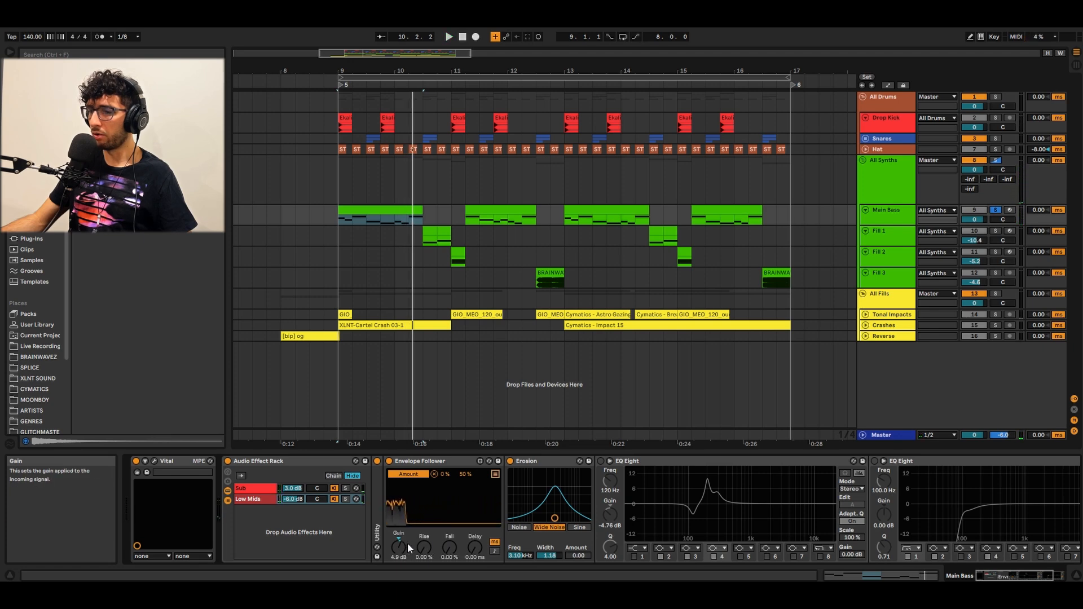
key(space)
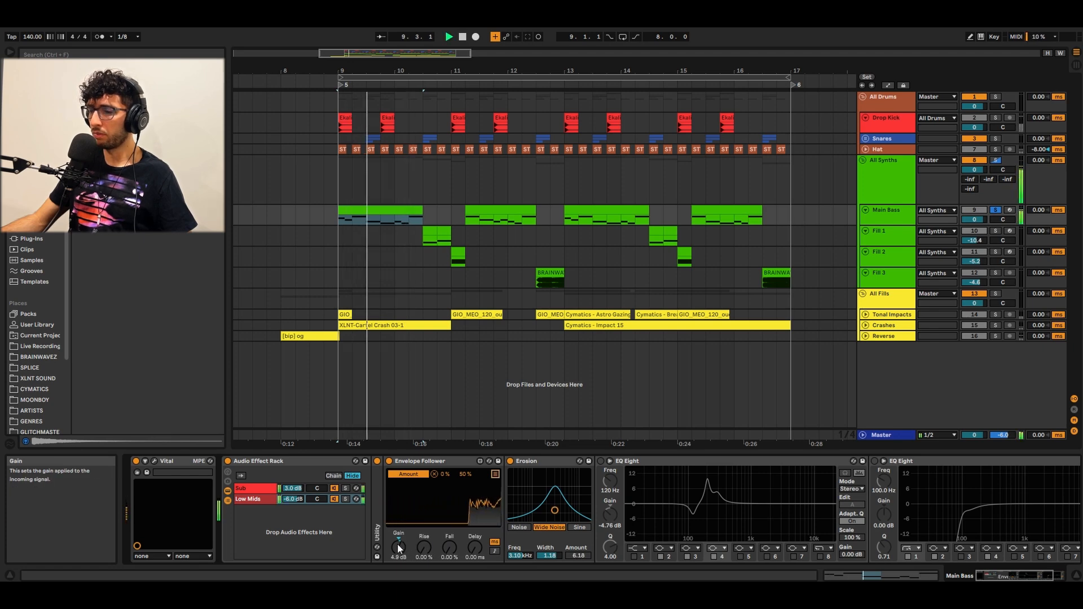
- Reactivate the first EQ Eight in the Low Mids chain and inspect its two boosted bands
click(601, 461)
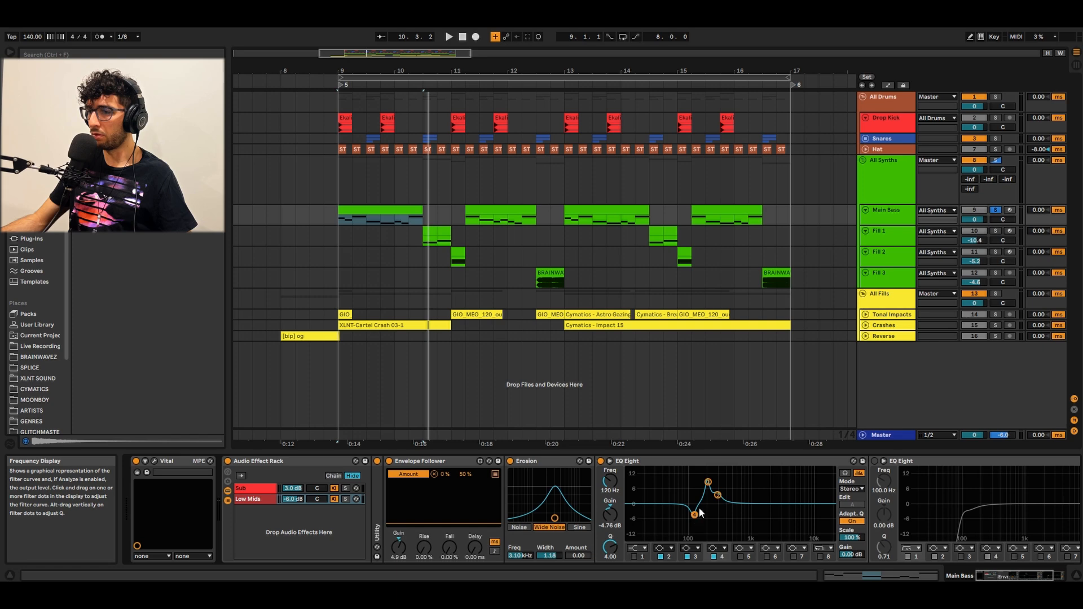
click(708, 483)
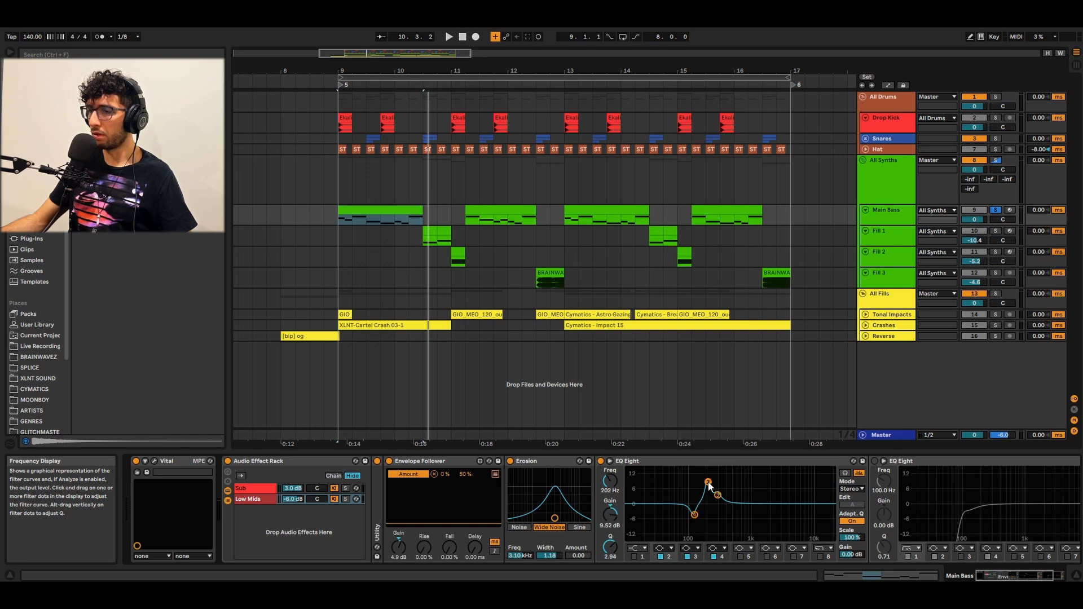
click(718, 497)
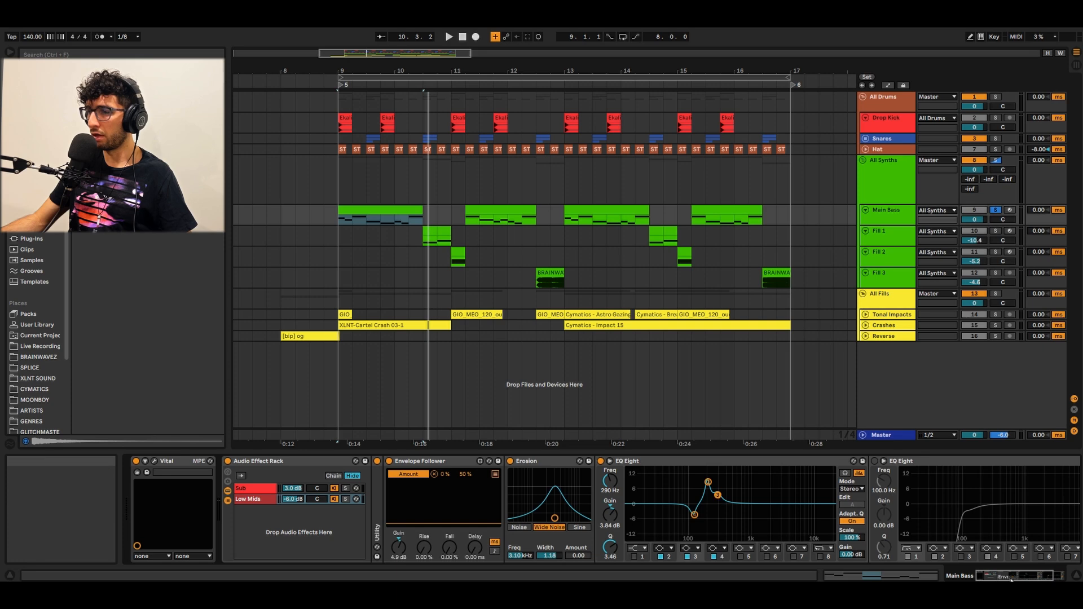
- Reactivate the last EQ Eight in the Low Mids chain and play the bass through its low cut
click(1040, 573)
key(space)
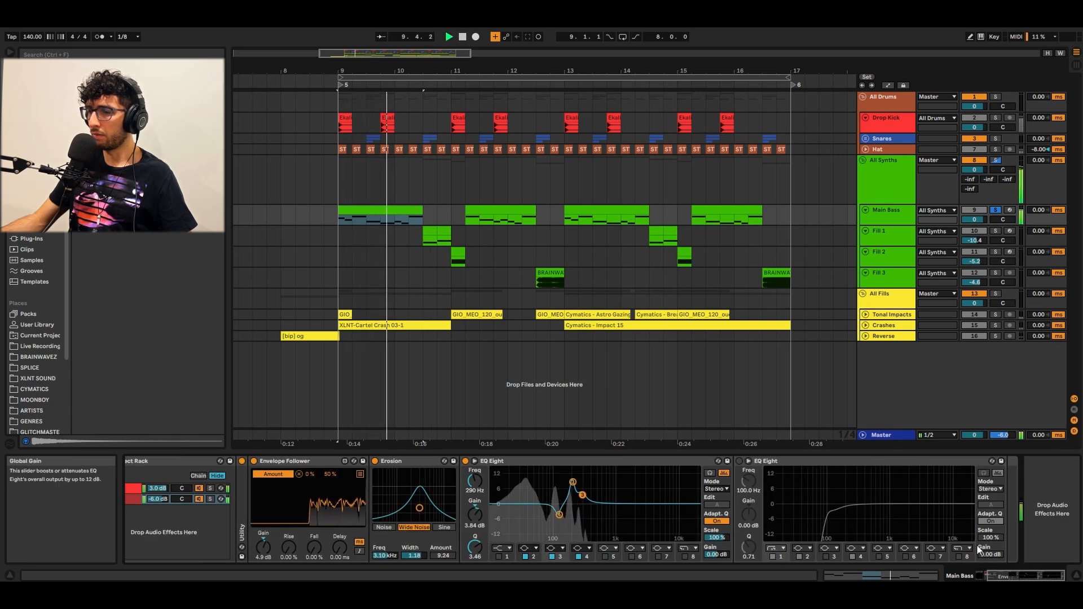
click(740, 461)
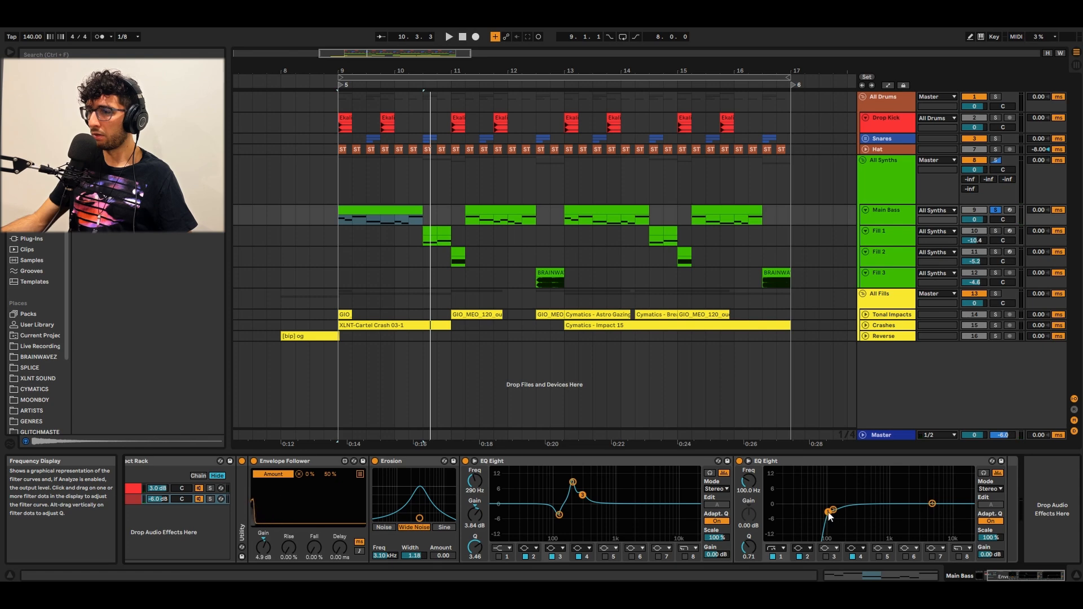
key(space)
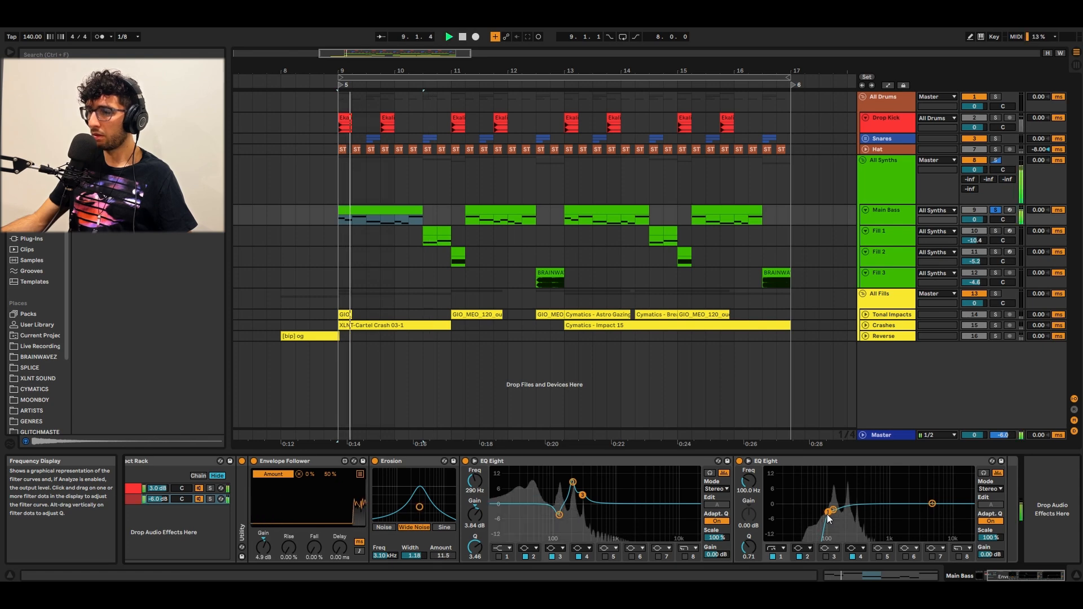
- Audition the rack's Sub and Low Mids chains soloed one after the other, then clear the solo and stop playback
click(1004, 574)
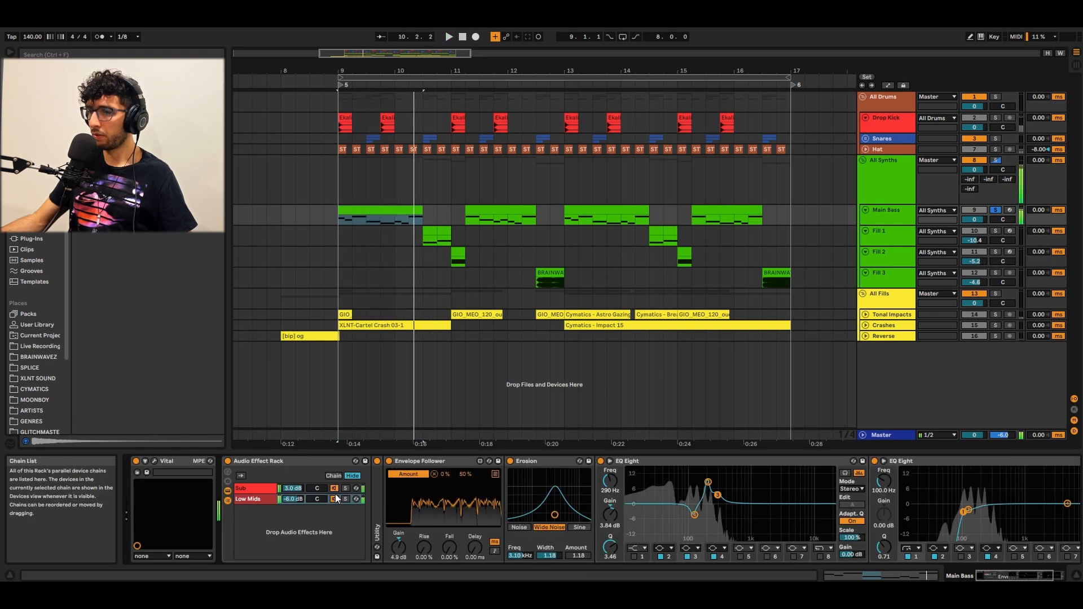
click(346, 488)
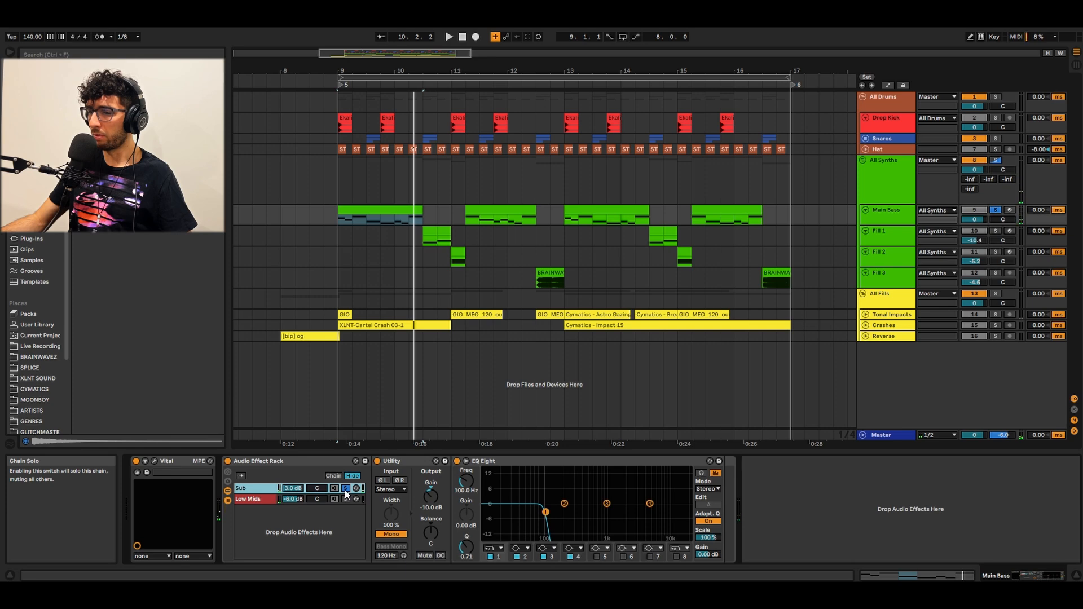
key(space)
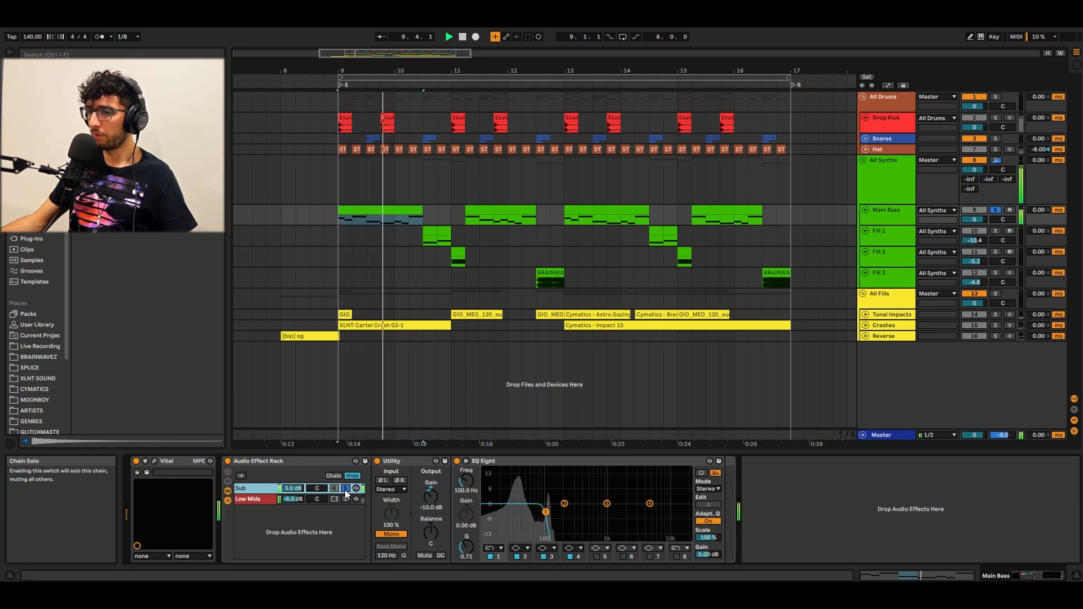
click(347, 498)
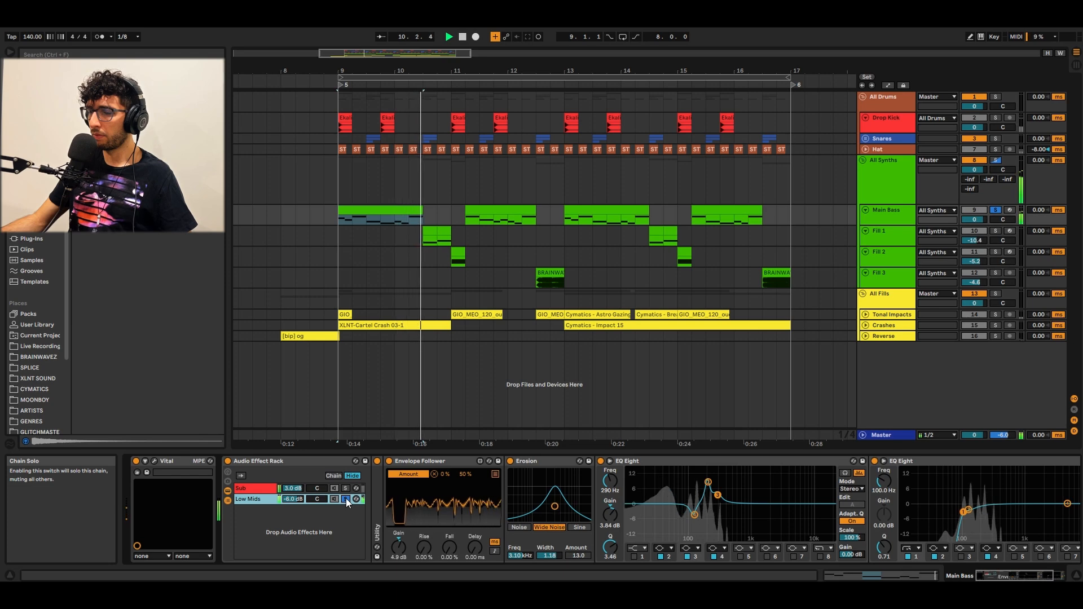
click(346, 498)
key(space)
- Open the first Main Bass MIDI clip, enlarge the note editor, and play the clip to review its notes
click(350, 207)
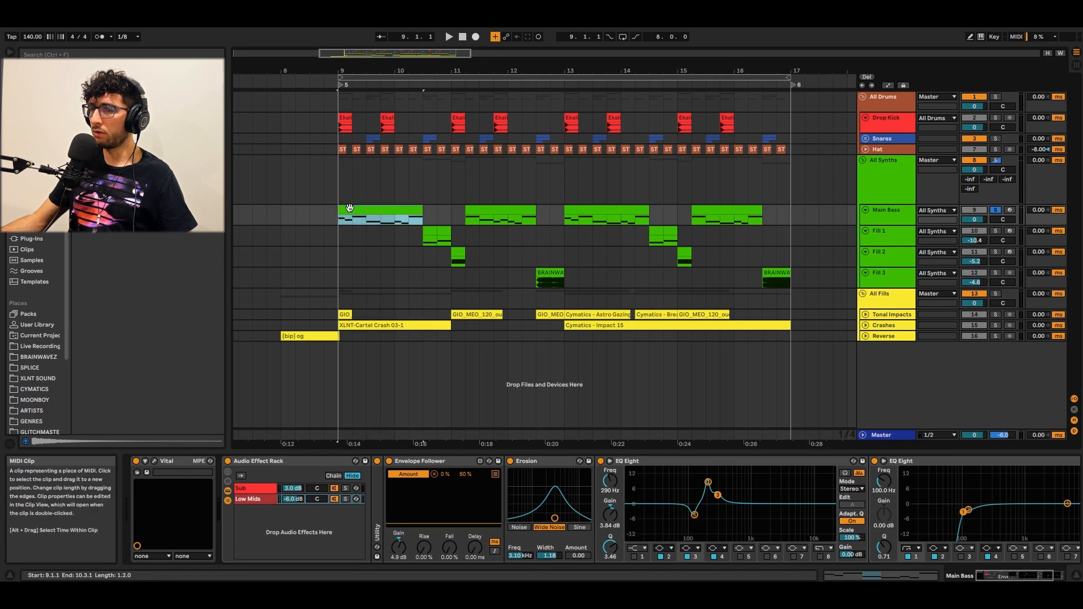
key(space)
double_click(379, 209)
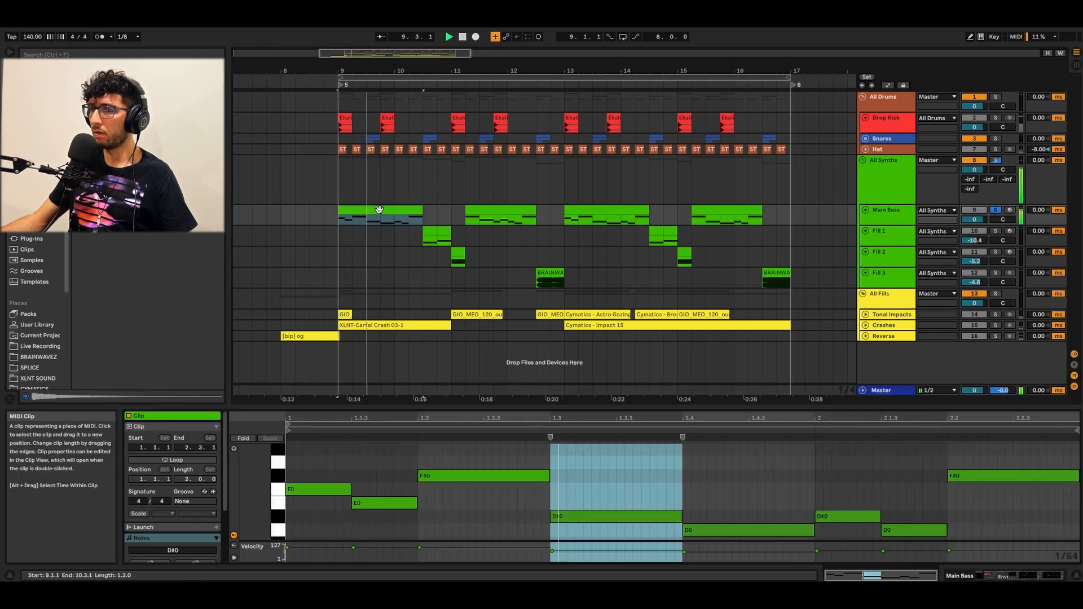
click(448, 401)
key(space)
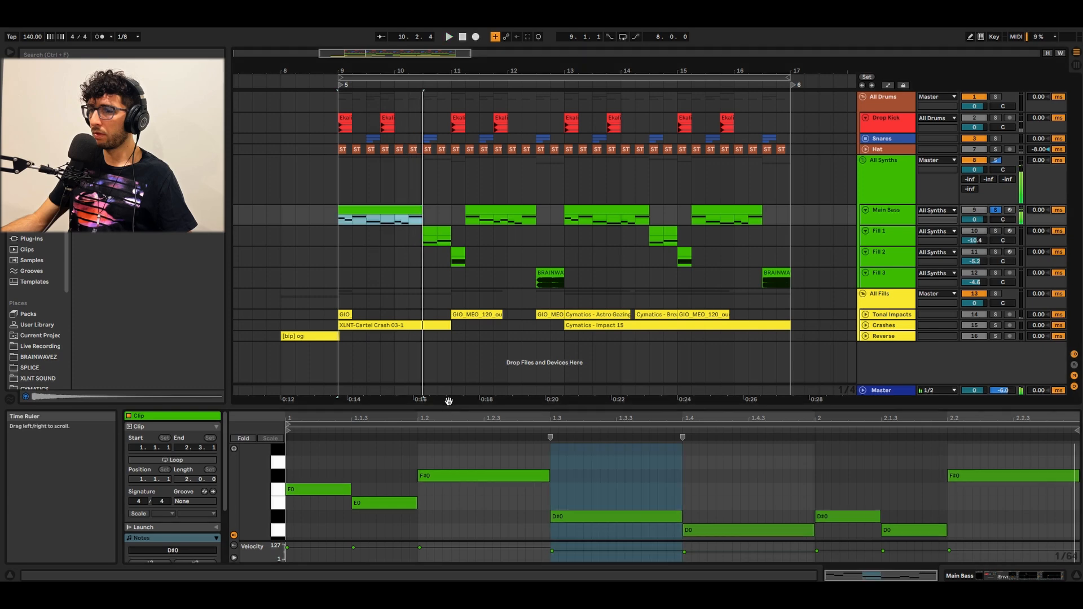
drag(448, 401, 448, 377)
key(space)
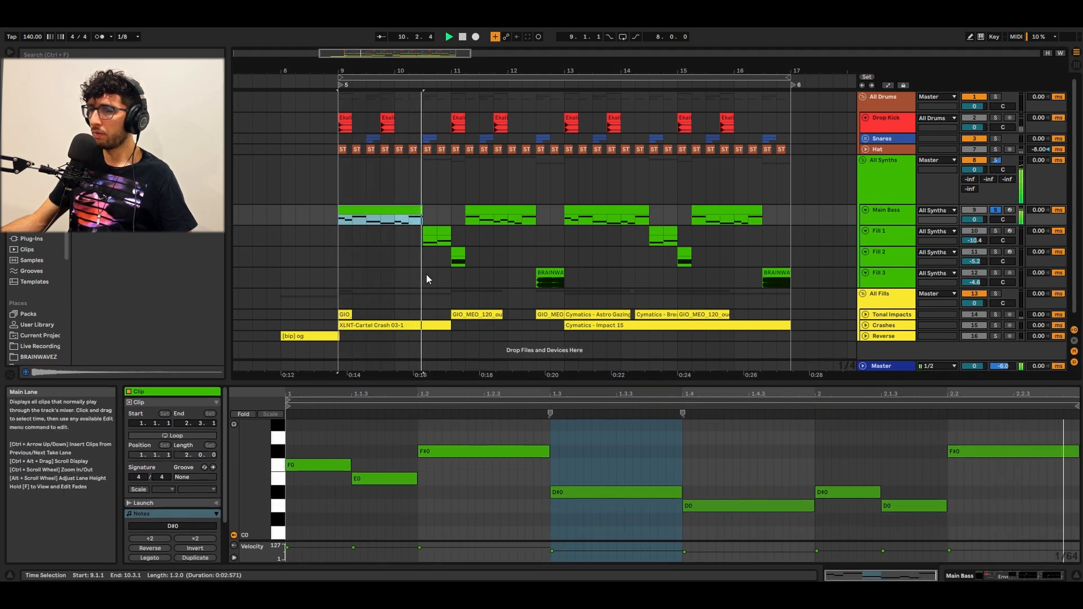
key(space)
- Solo the Fill 1 track, play its first clip, and show the track's device chain
click(365, 250)
click(418, 239)
click(430, 231)
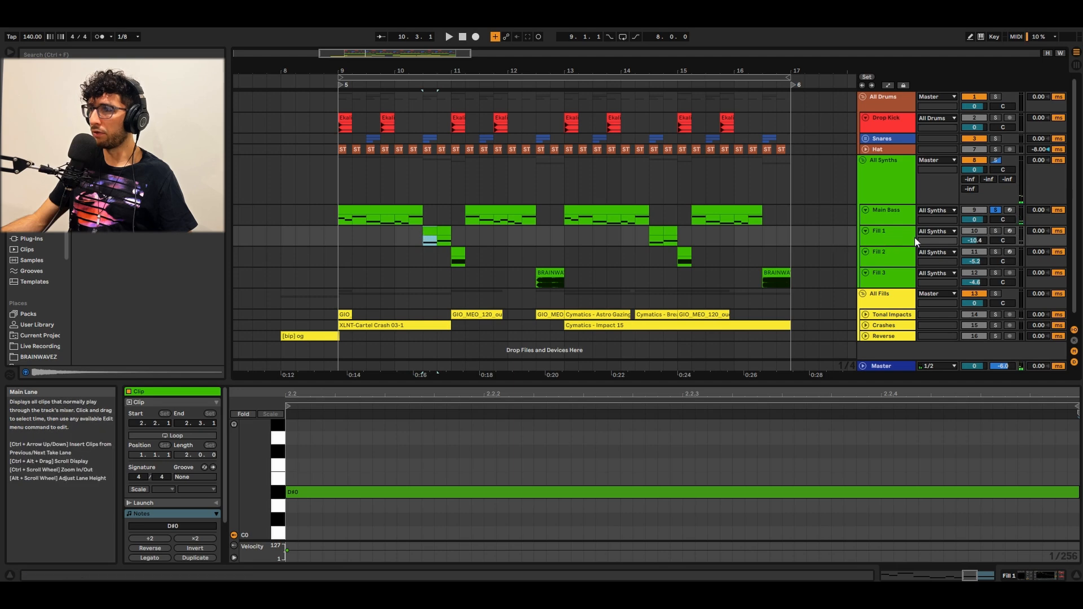
click(886, 240)
key(s)
key(space)
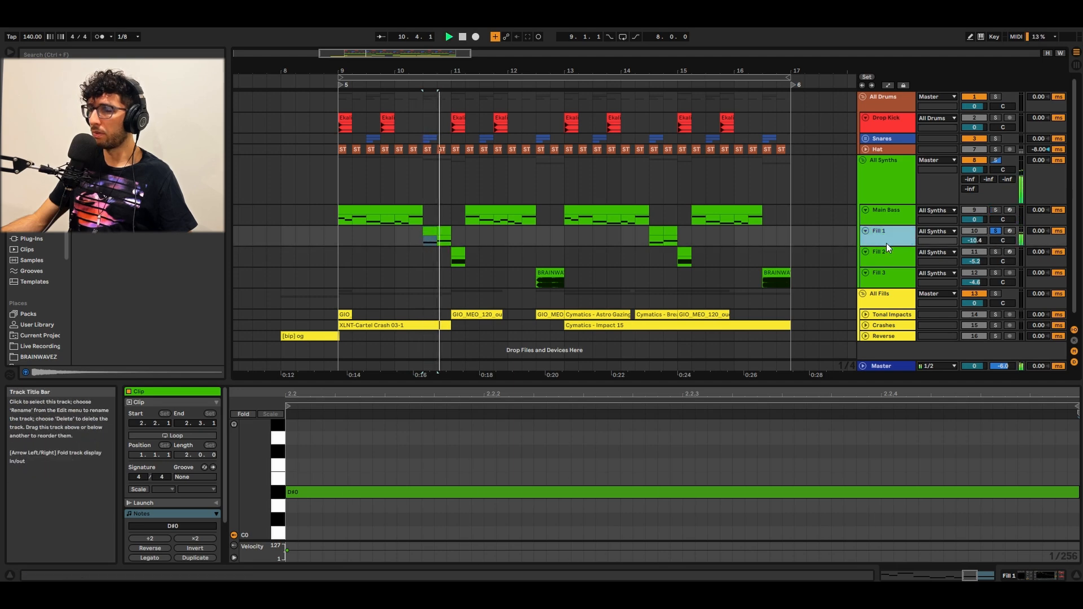
key(space)
key(shift+Tab)
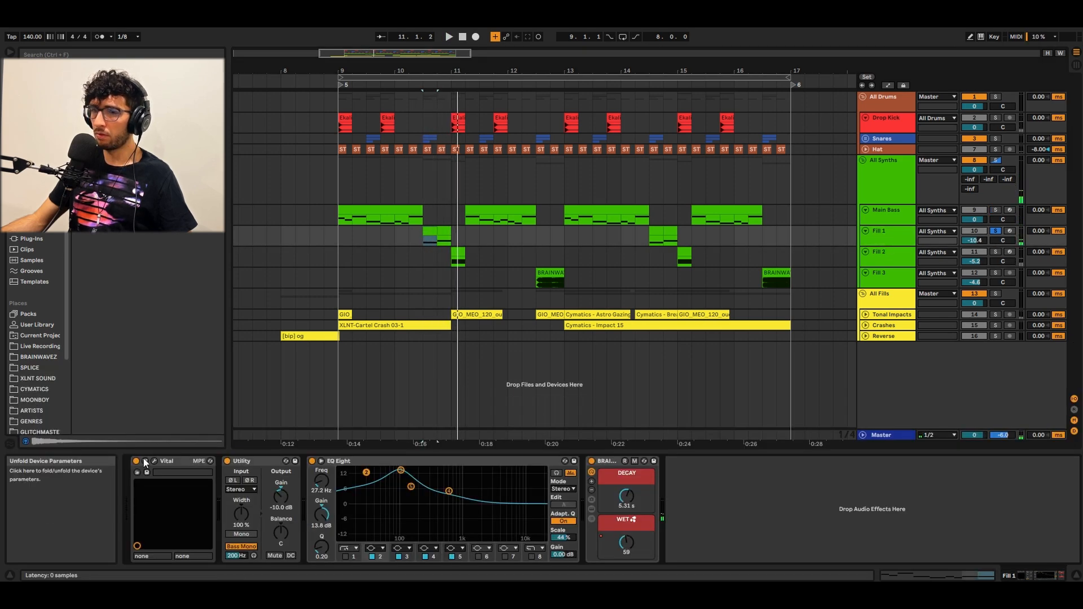
- Bypass Fill 1's EQ Eight and the Decay/Wet effect rack, audition the fill, and open its Vital synth
click(312, 461)
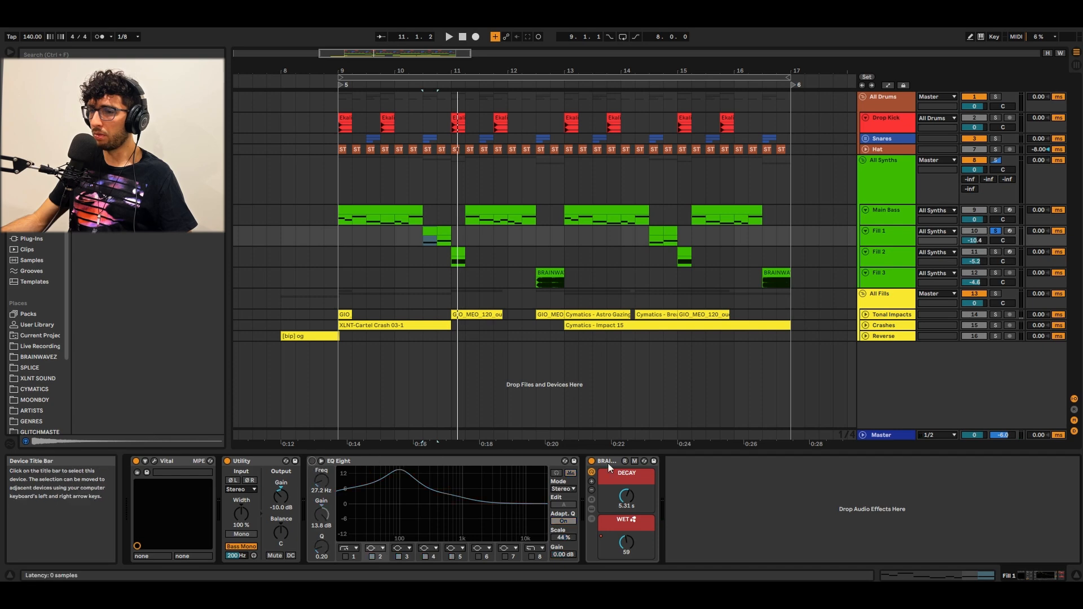
click(591, 461)
key(space)
click(153, 460)
key(space)
- Turn off the Filter, Reverb, EQ, Compressor and Distortion in the effects of Fill 1's Vital
click(447, 110)
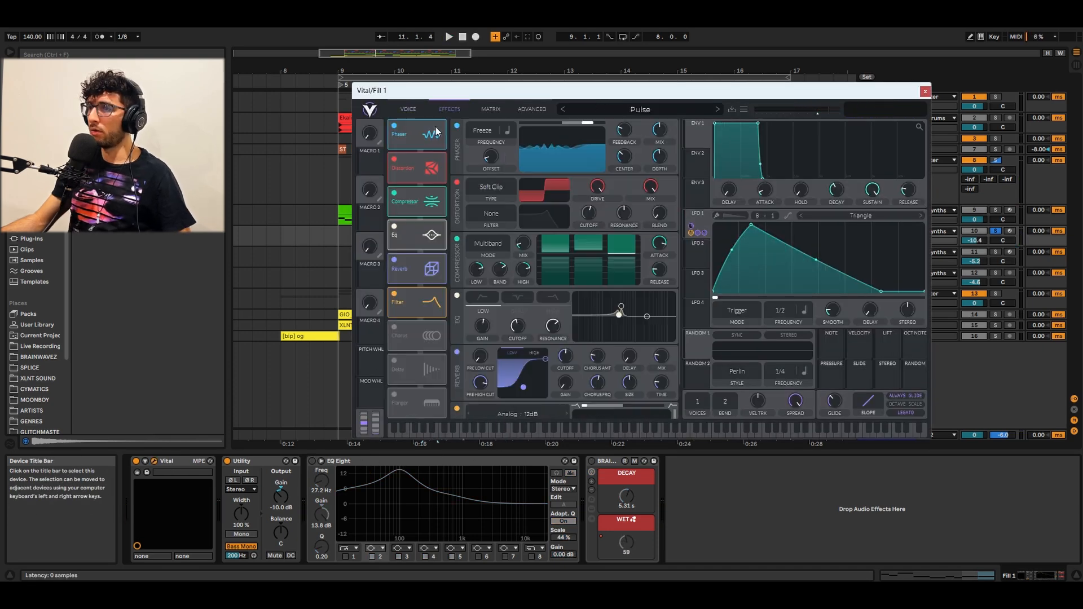
click(394, 295)
click(395, 260)
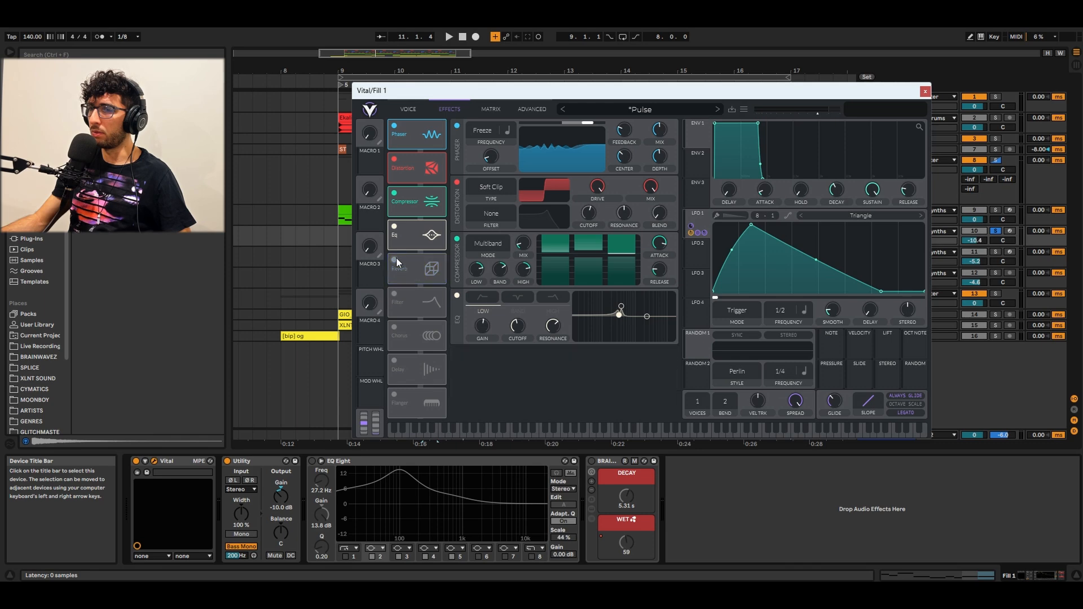
click(394, 227)
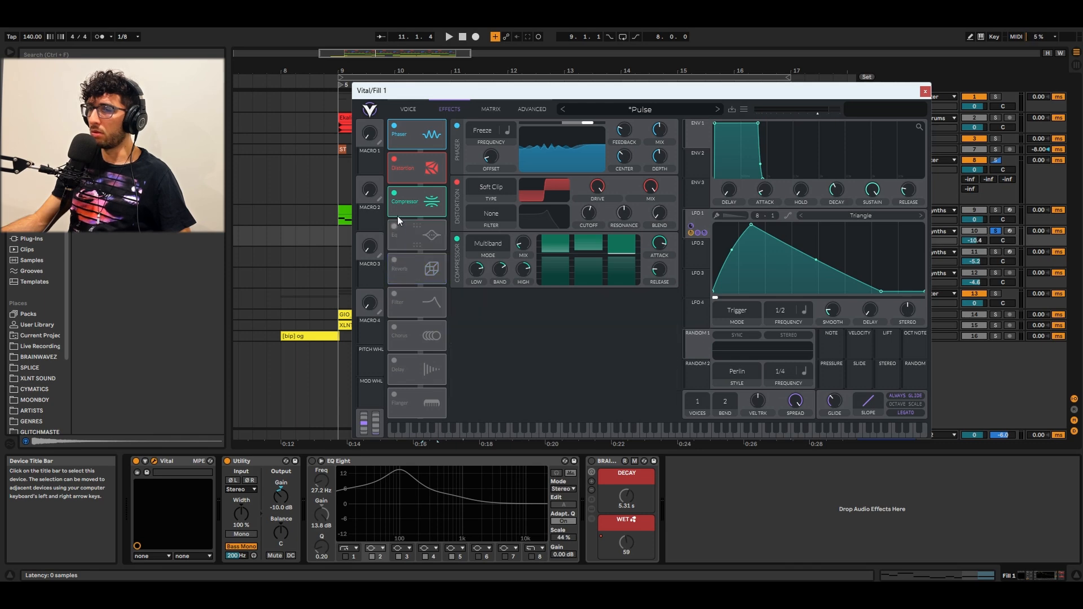
click(395, 192)
click(395, 159)
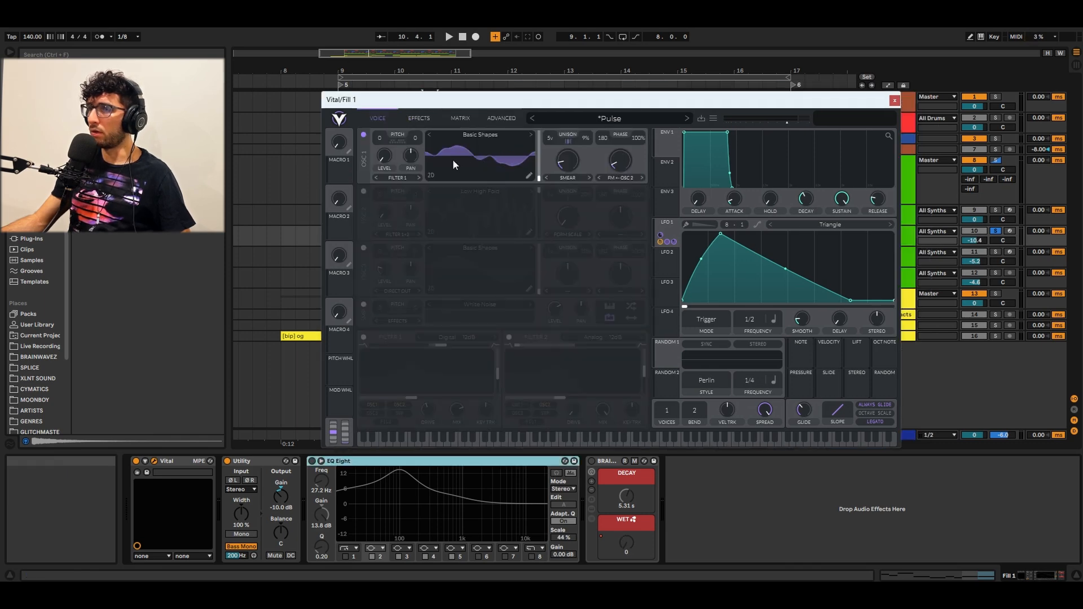
- Check Oscillator 1's Smear spectral morph type and its amount in Fill 1's Vital
click(567, 177)
click(575, 245)
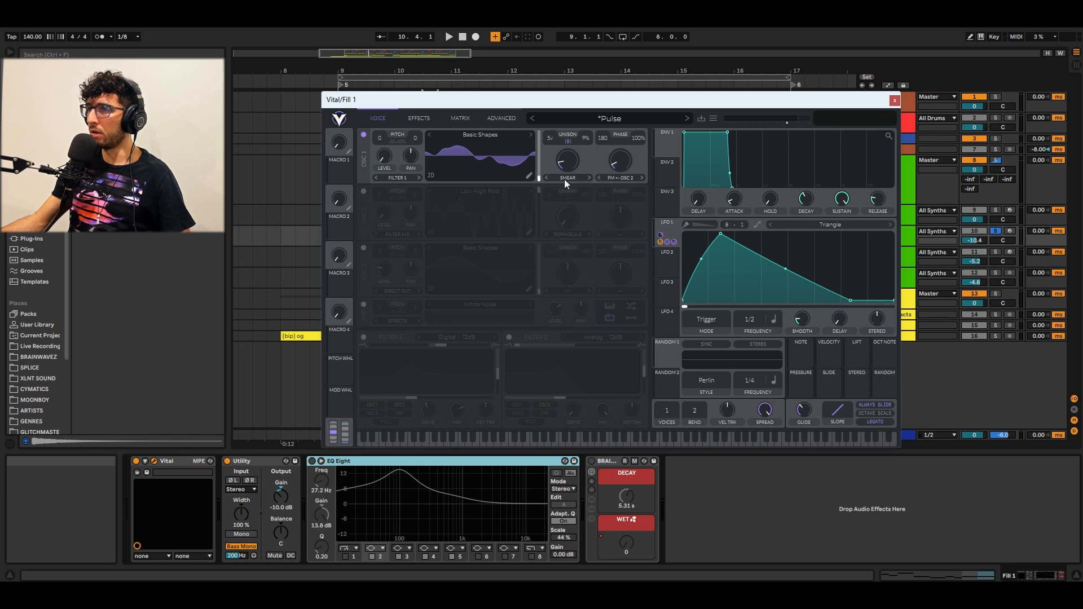
mouse_move(567, 166)
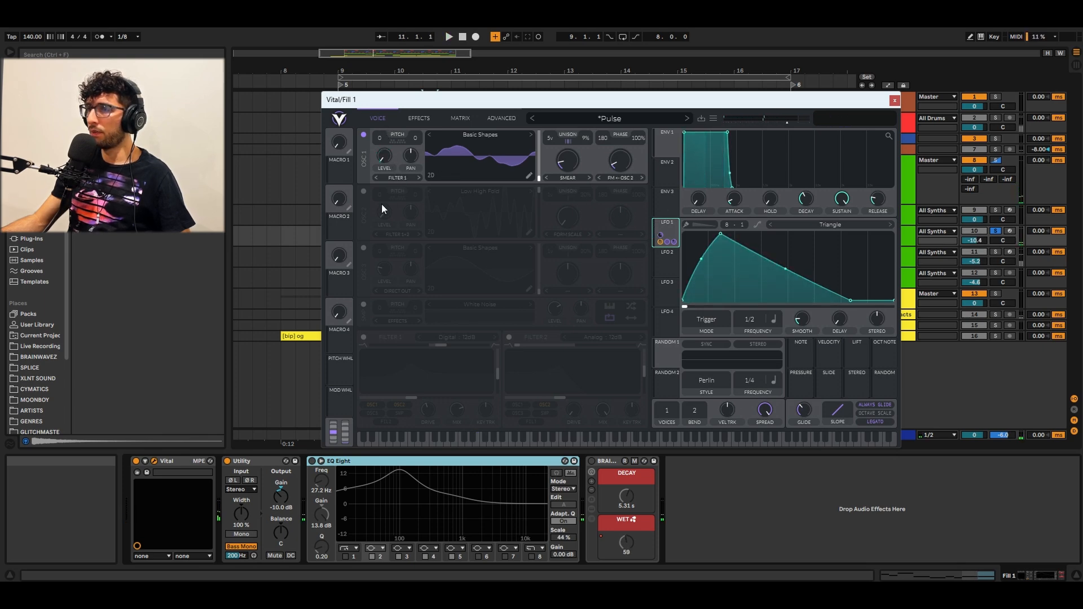
- Turn on Oscillator 2 with the Low High Fold wavetable and check its Form Scale spectral morph
click(364, 192)
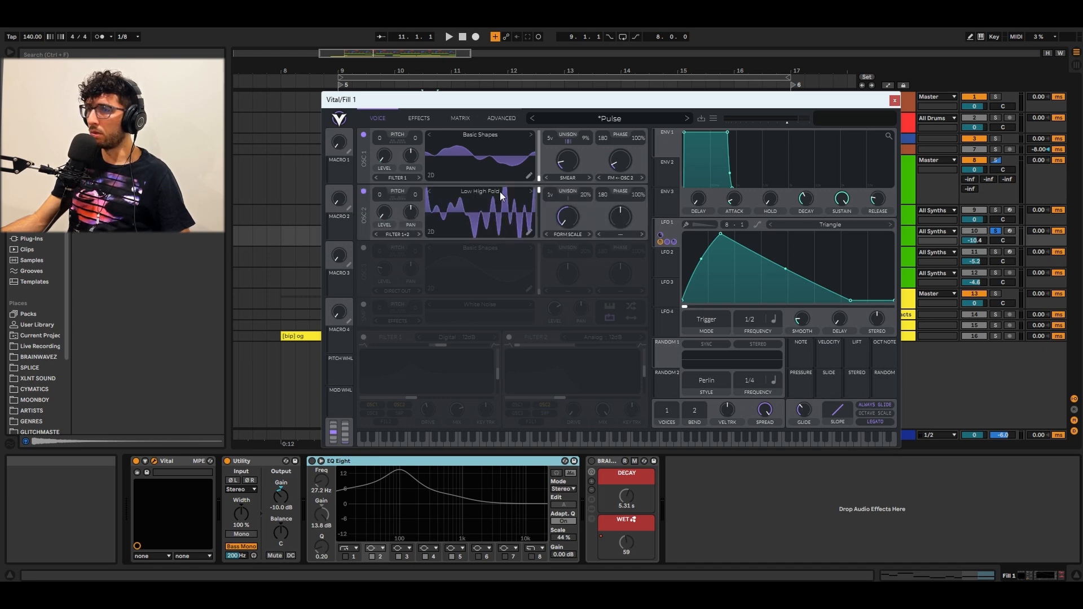
click(566, 234)
click(568, 221)
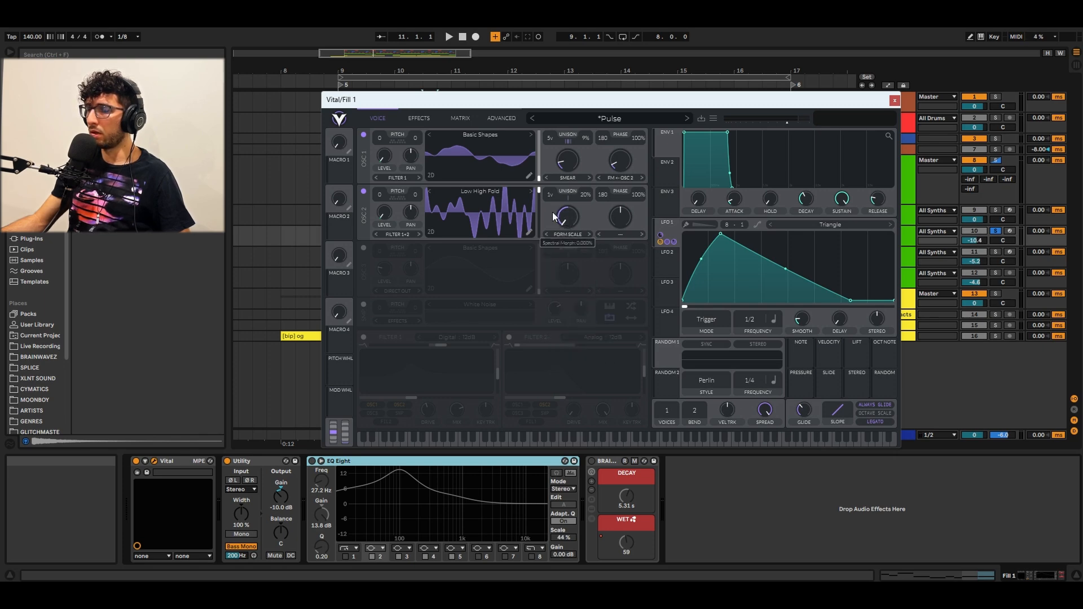
- Audition Fill 1 with Oscillator 2 on, checking Oscillator 1's FM from Osc 2 amount and LFO 1's routing to the oscillator levels
key(space)
key(space)
key(space)
mouse_move(617, 161)
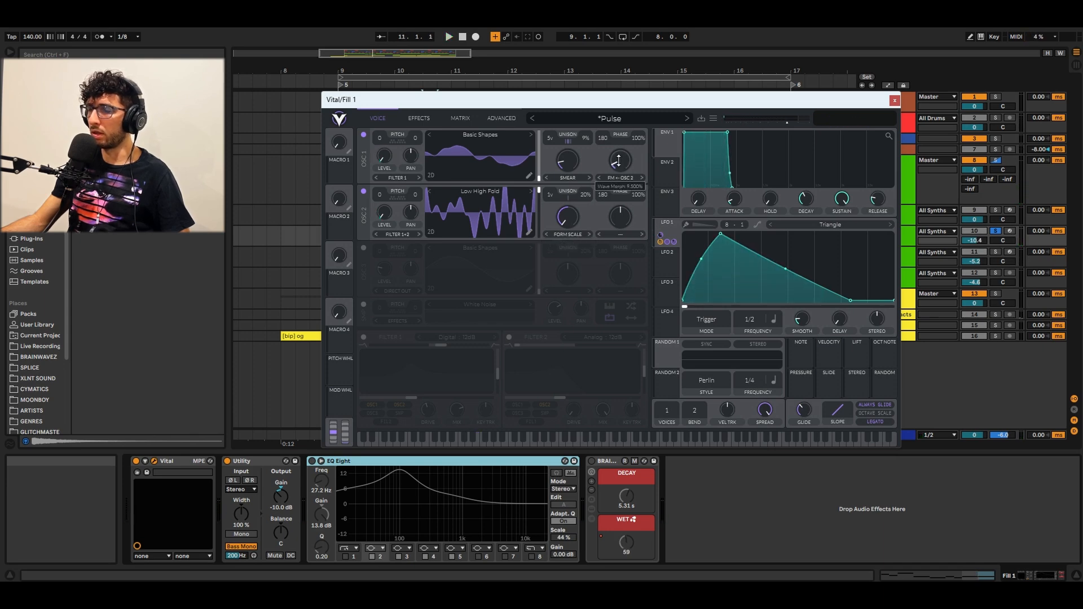
key(space)
key(space)
drag(663, 229, 444, 226)
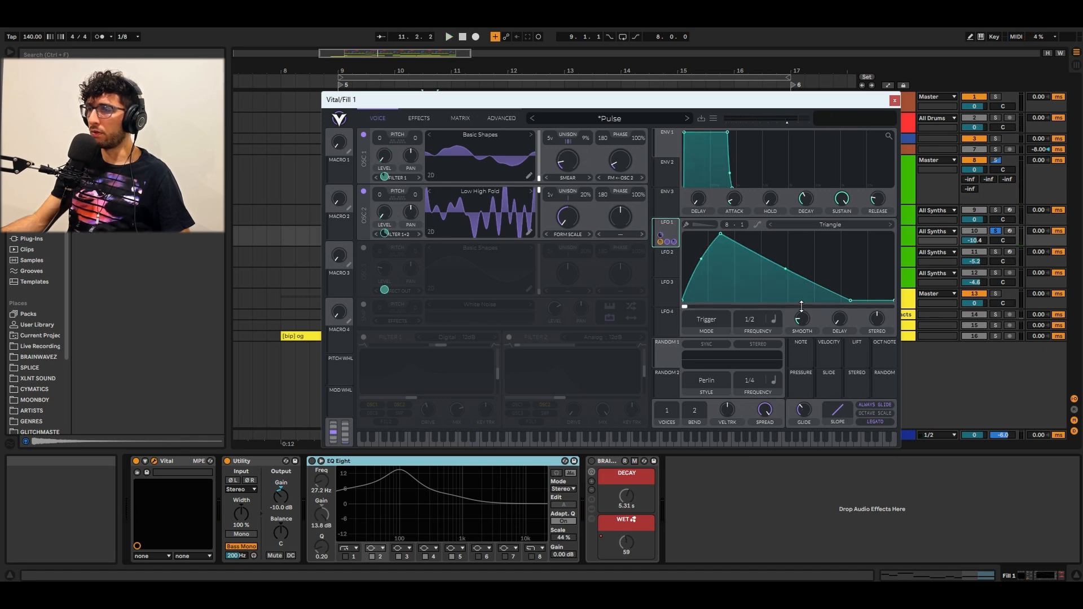
- Turn on Oscillator 3 with the Basic Shapes wavetable in Fill 1's Vital, check its Direct Out routing, and audition the fill
click(363, 248)
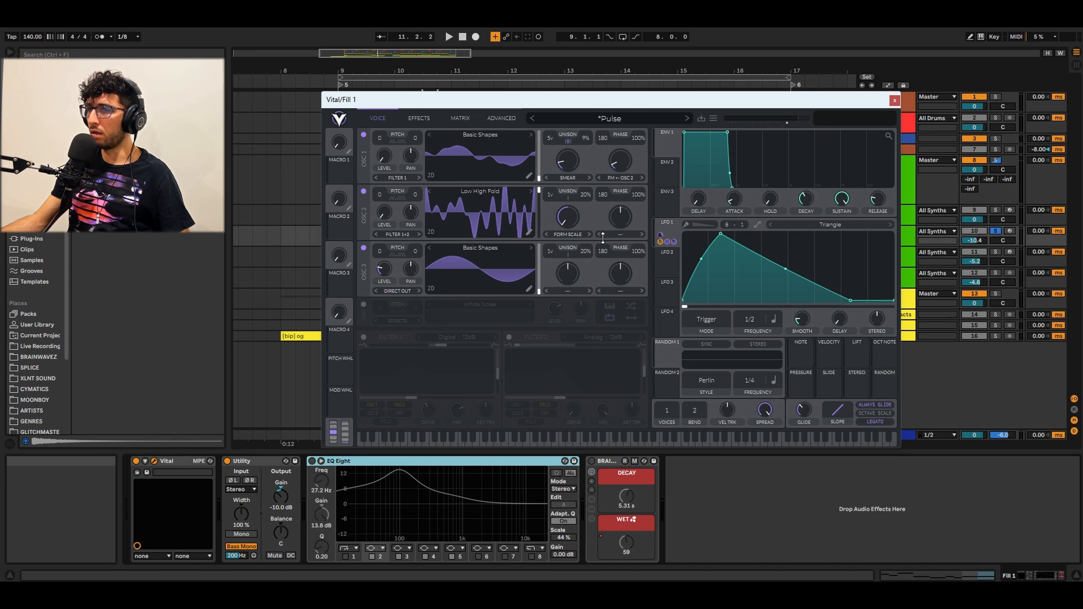
key(space)
key(space)
key(space)
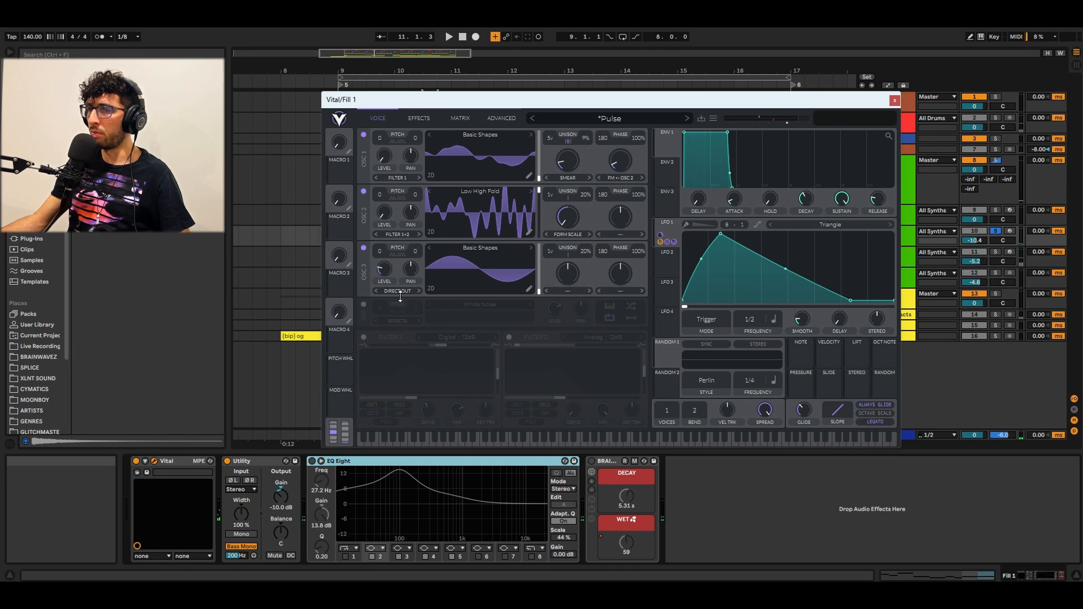
click(419, 119)
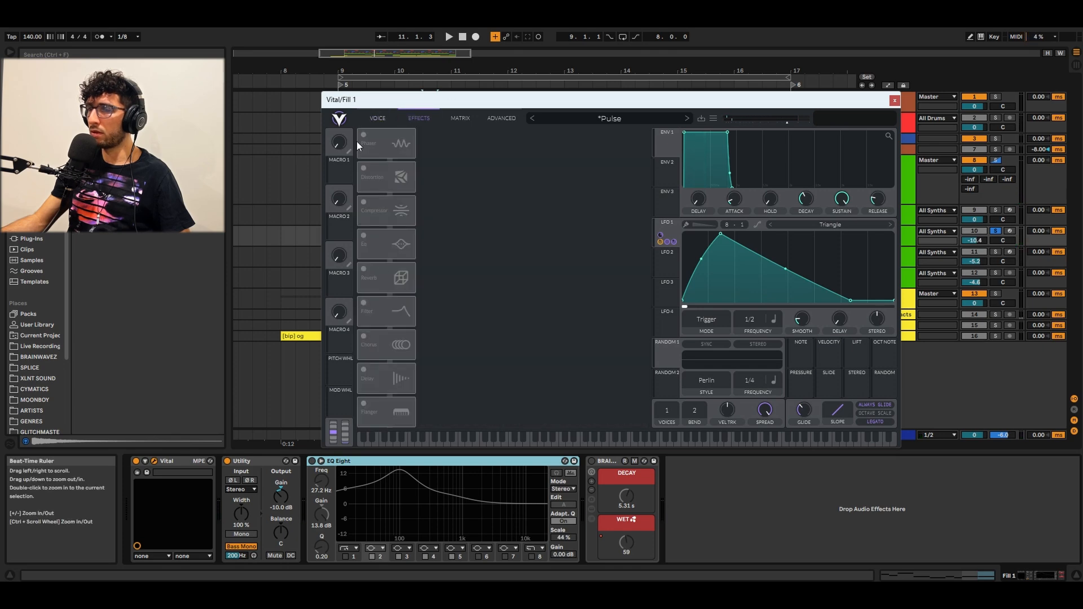
click(375, 119)
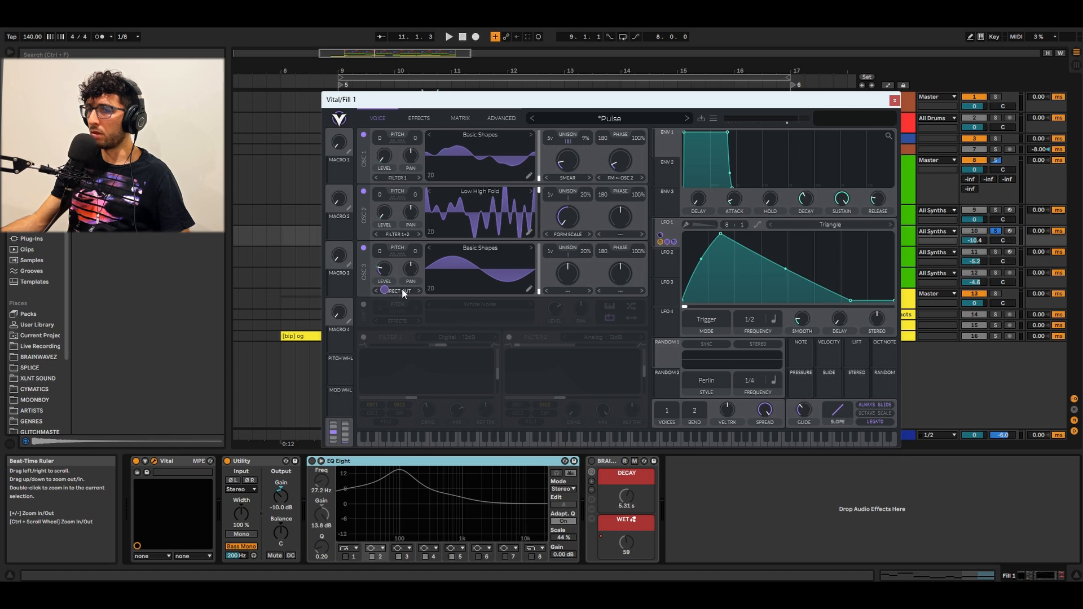
key(space)
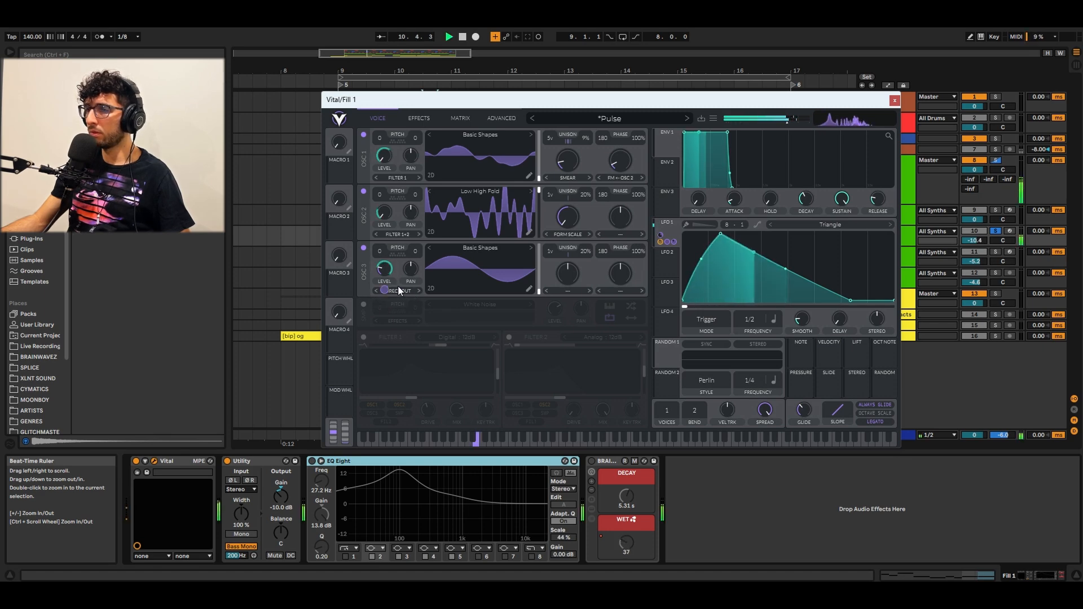
key(space)
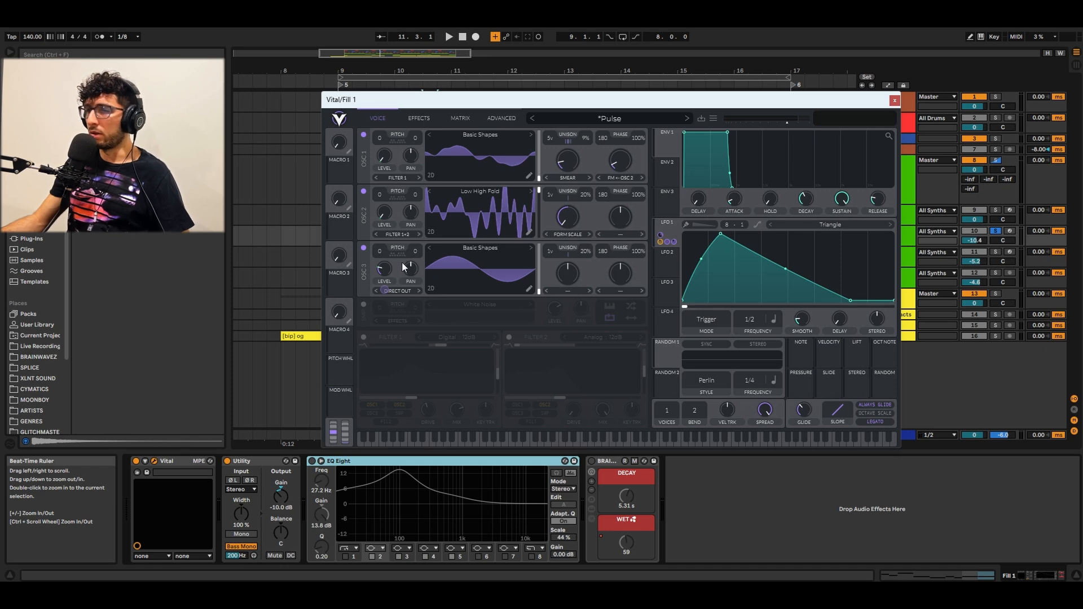
- Audition the three oscillators together and check which oscillator levels LFO 1 modulates
key(space)
key(space)
click(666, 226)
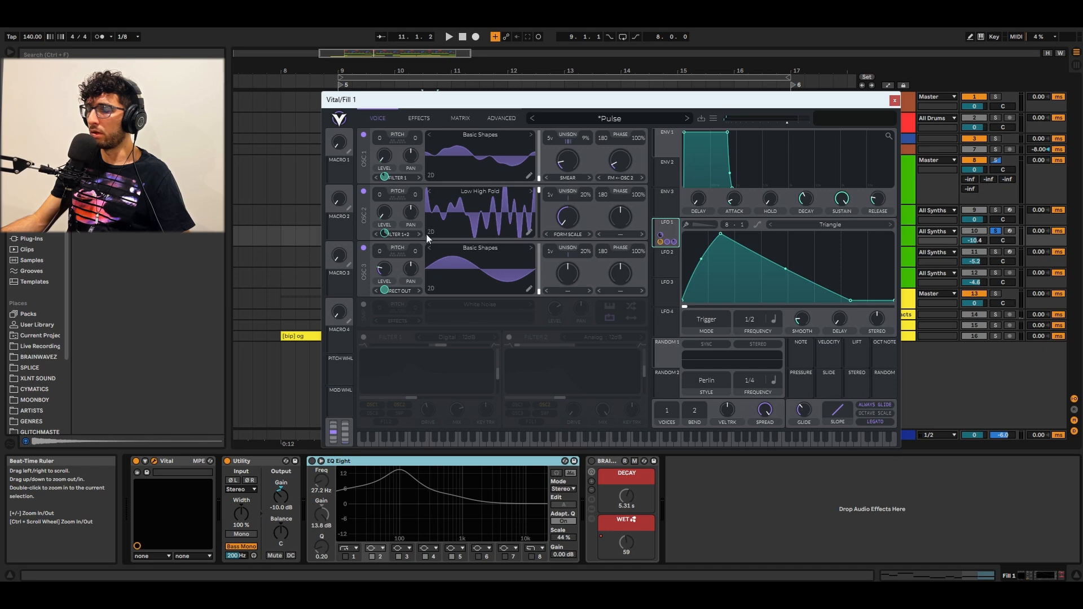
- Turn on the Phaser and the Soft Clip Distortion in the effects of Fill 1's Vital, auditioning the fill after each
click(419, 118)
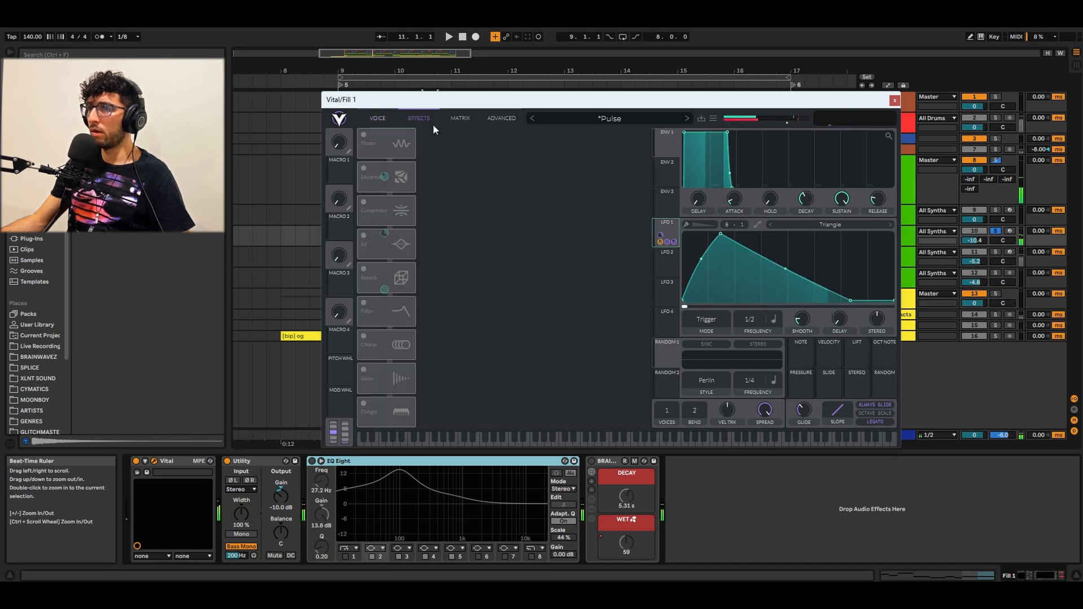
click(363, 135)
key(space)
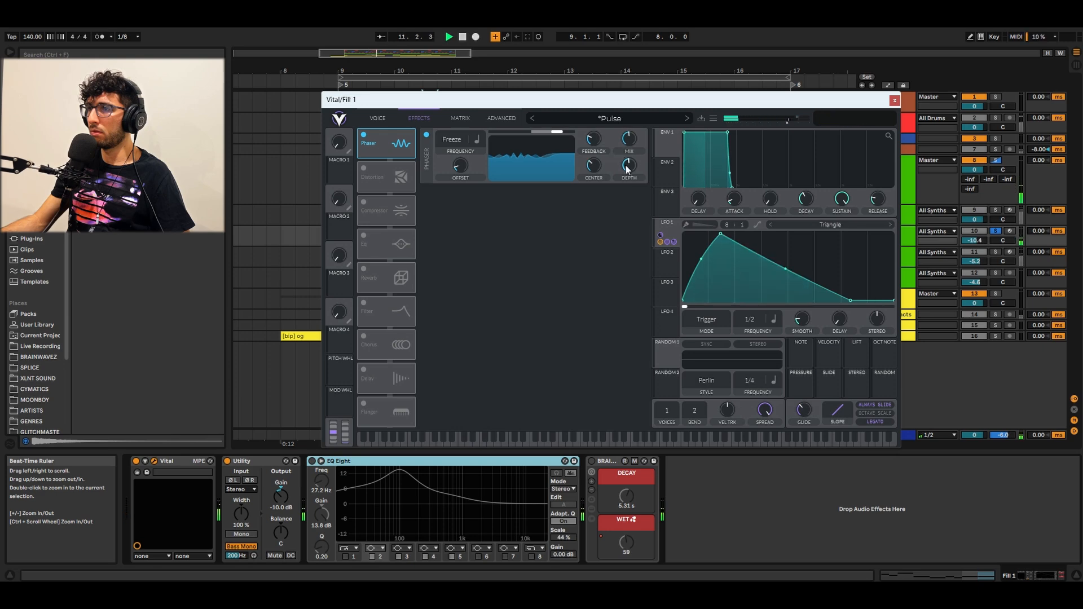
key(space)
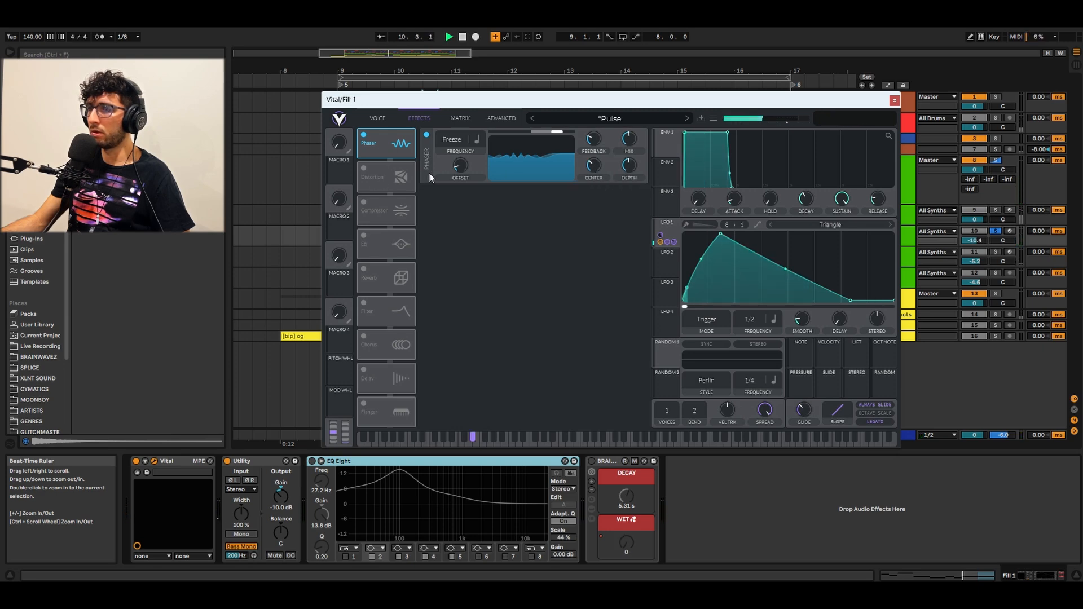
click(363, 168)
key(space)
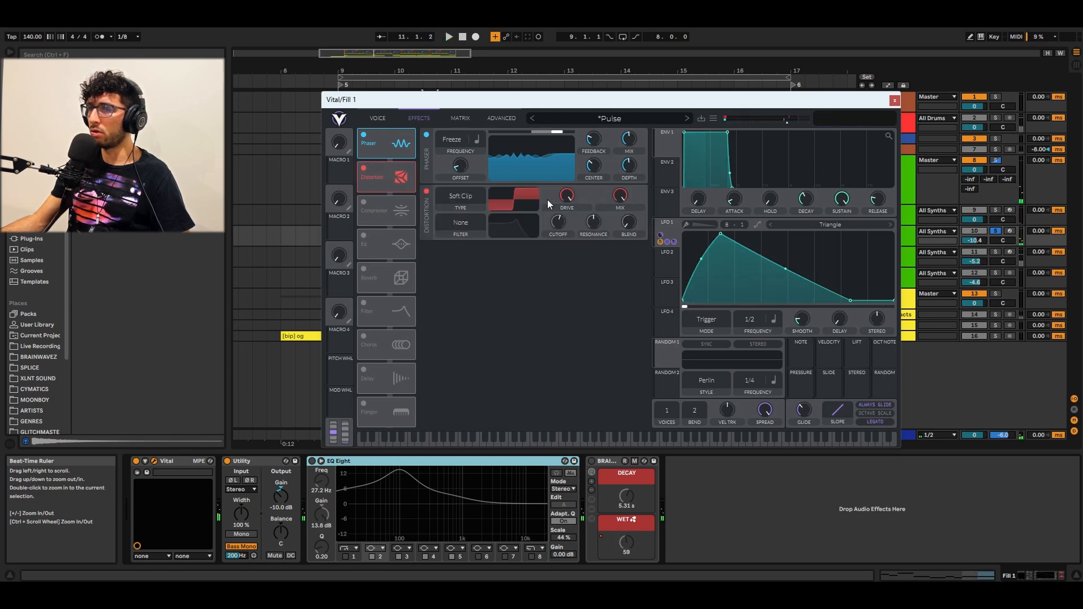
key(space)
key(space)
- Turn on the Multiband Compressor and the EQ in Fill 1's Vital, auditioning each and inspecting the EQ's mid band
click(364, 202)
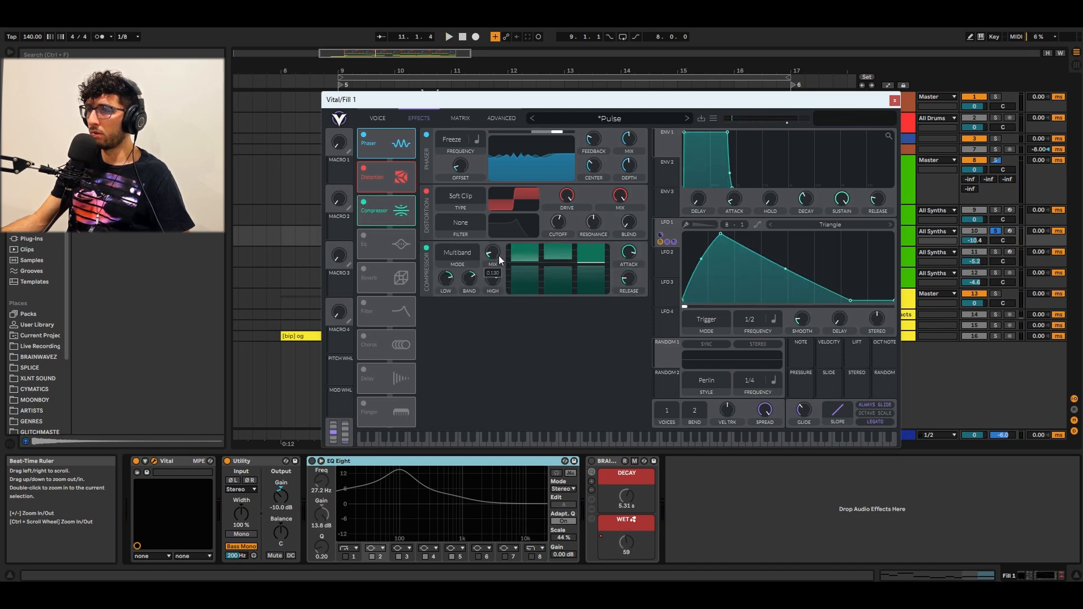
key(space)
key(space)
click(364, 236)
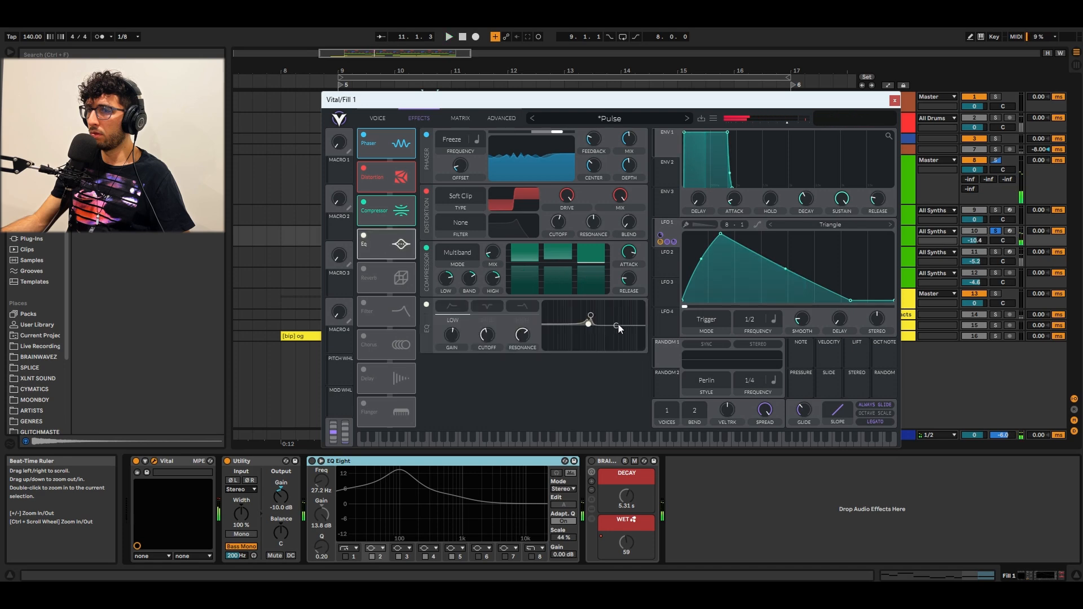
click(591, 315)
key(space)
key(space)
- Turn on the Reverb in the effects of Fill 1's Vital and audition the fill with it
click(364, 270)
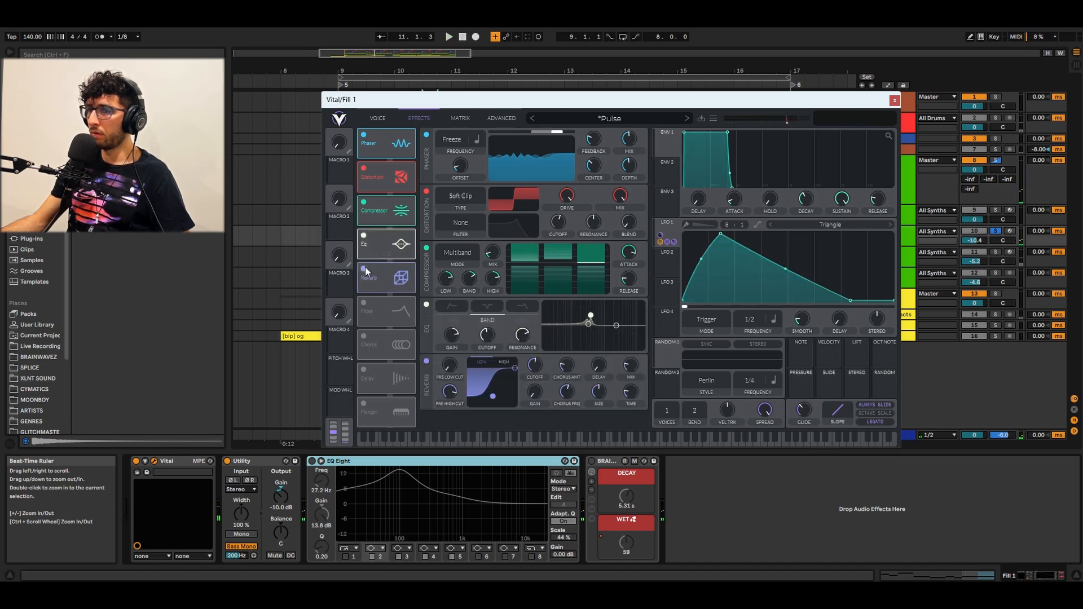
key(space)
key(space)
key(space)
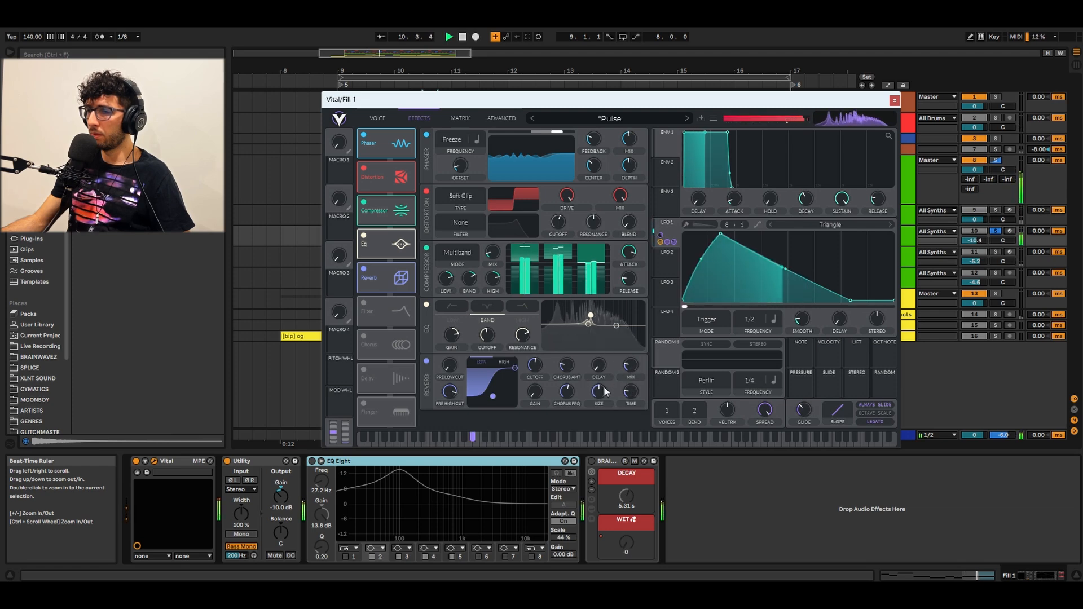
key(space)
- Turn on the Analog 12dB Filter in the effects of Fill 1's Vital and audition its modulated cutoff
click(364, 304)
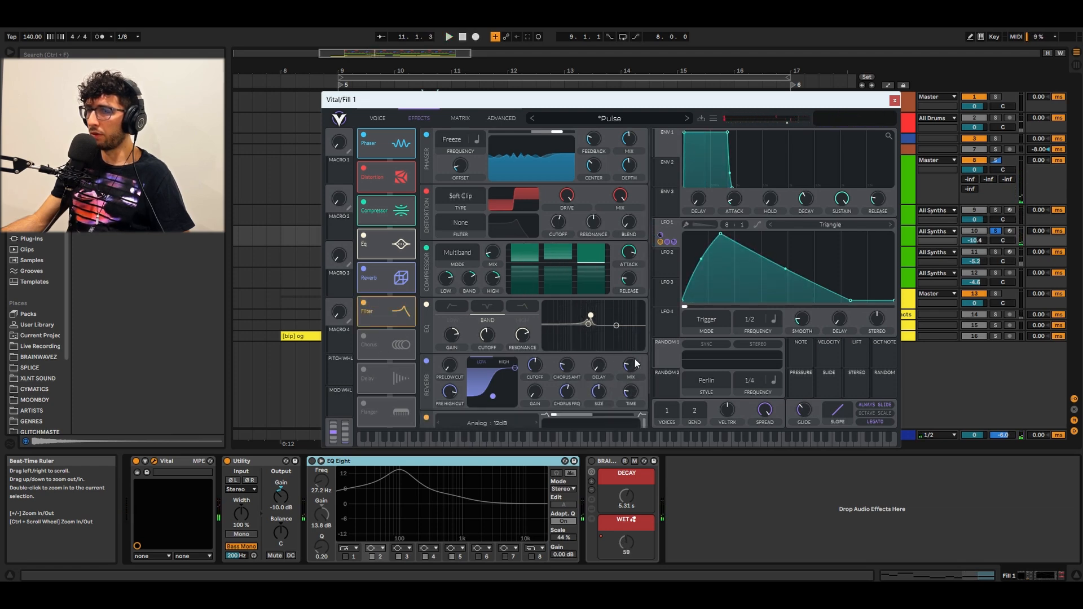
scroll(648, 379, down, 2)
key(space)
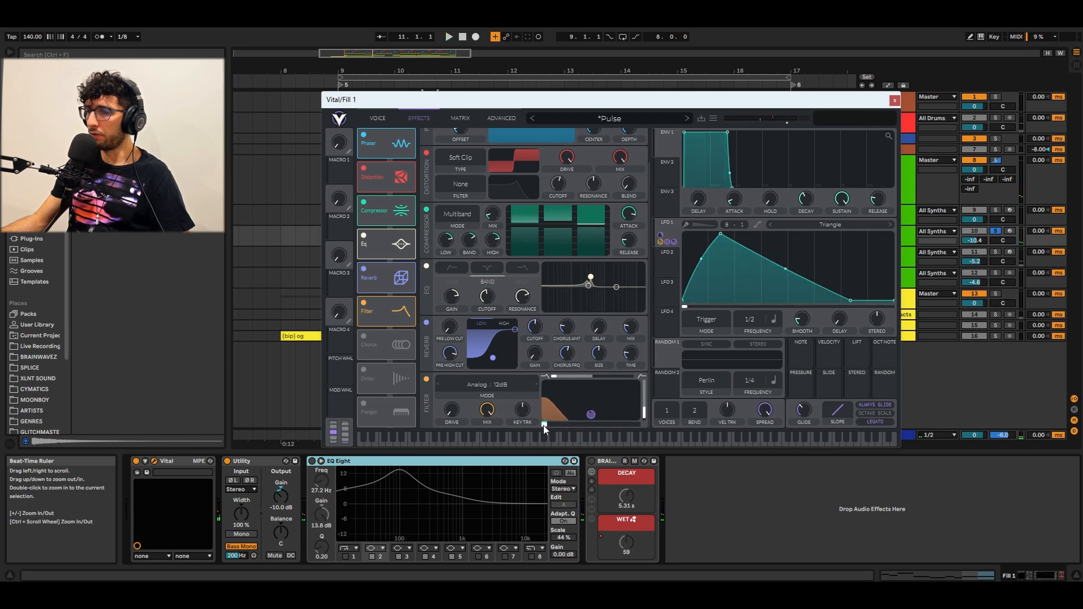
key(space)
key(space)
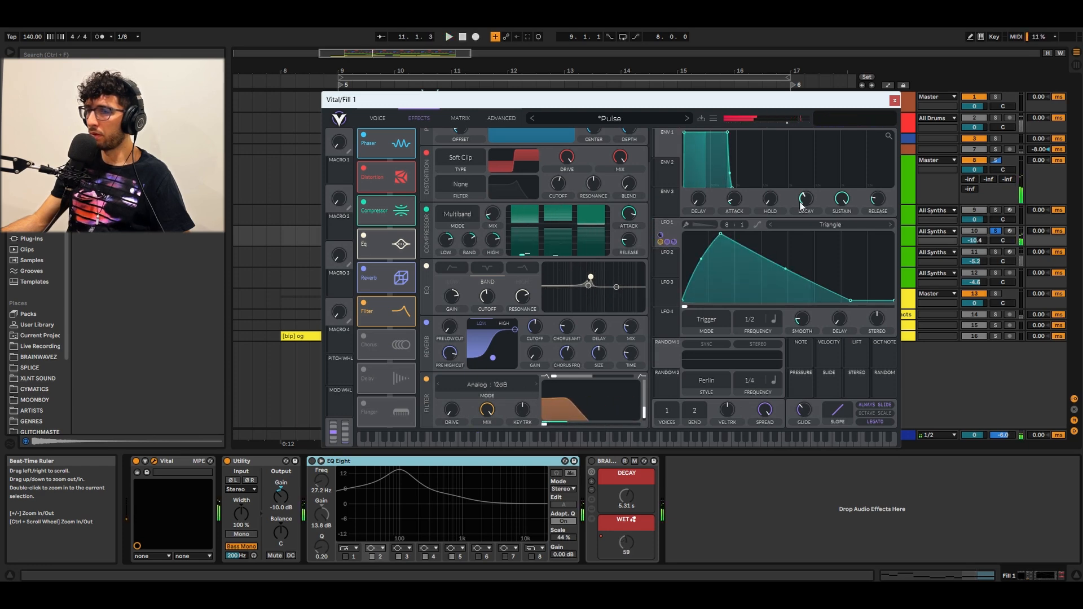
- Close Fill 1's Vital, re-enable EQ Eight and the Decay/Wet rack, inspect the EQ's low-frequency boosts, and audition the fill
click(895, 101)
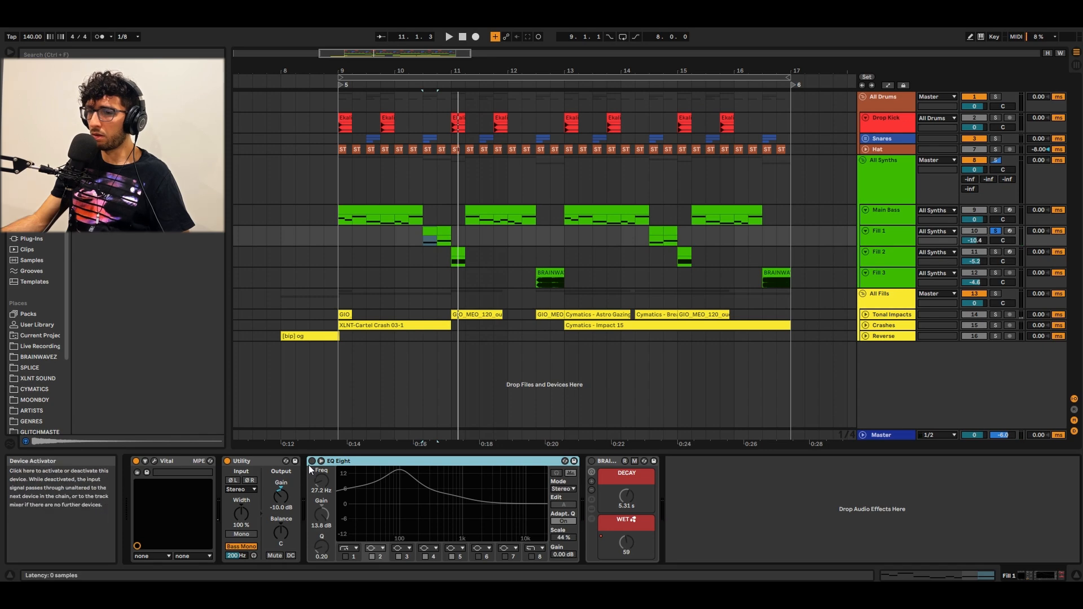
click(401, 471)
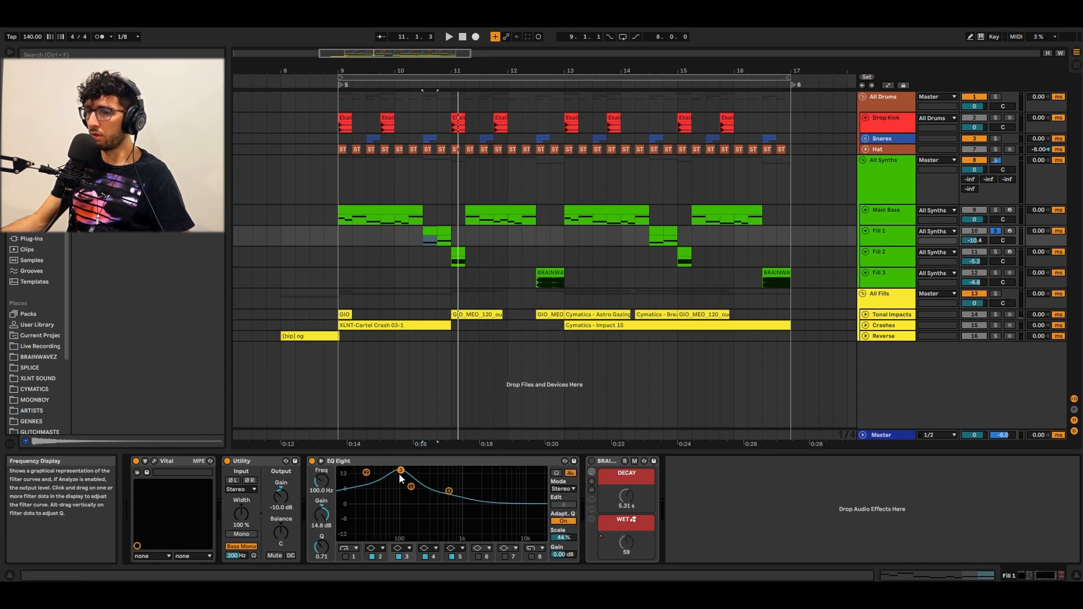
click(411, 487)
key(space)
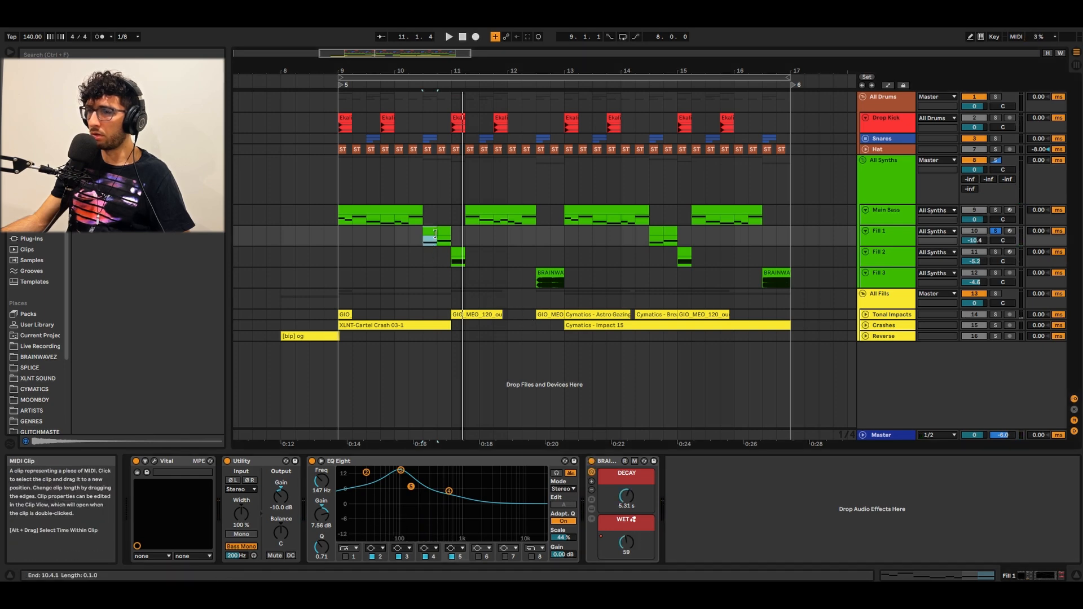
key(space)
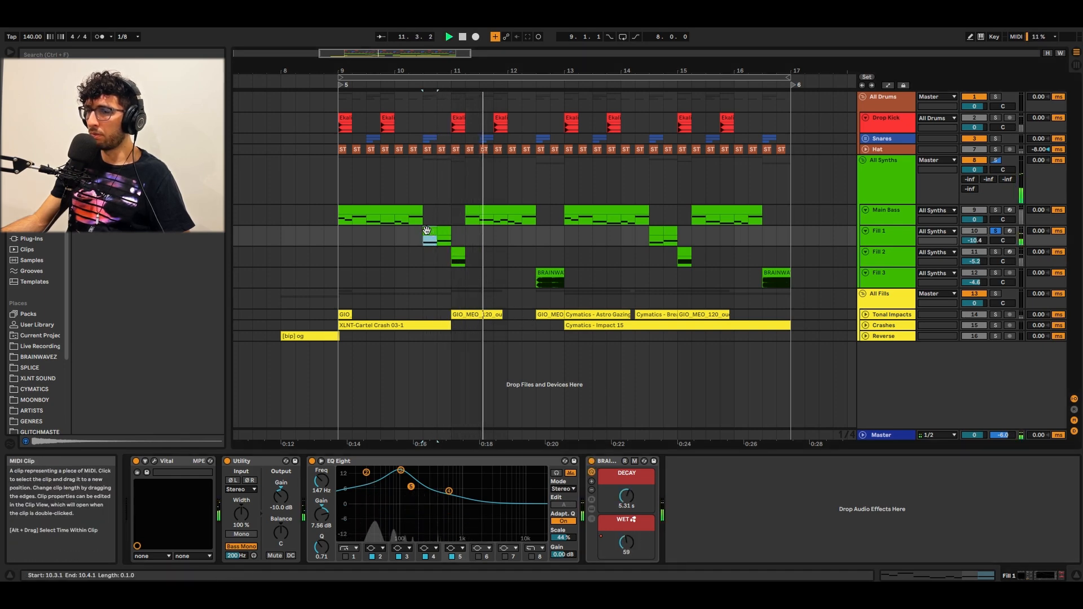
key(space)
- Select the Fill 2 clip at bar 11, solo the Fill 2 track, and audition it
click(358, 213)
click(422, 228)
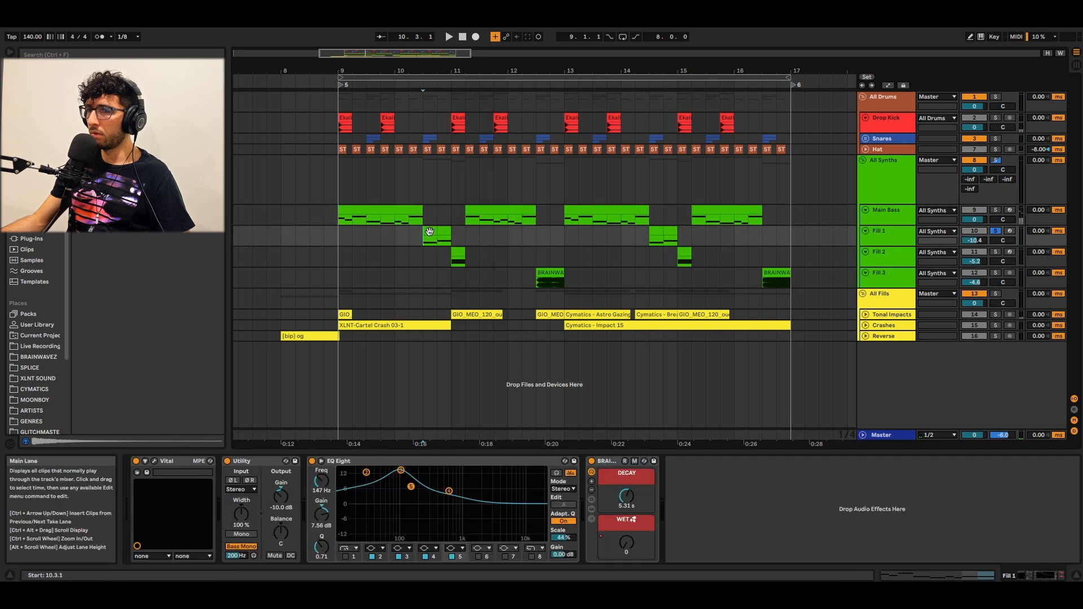
click(455, 257)
key(space)
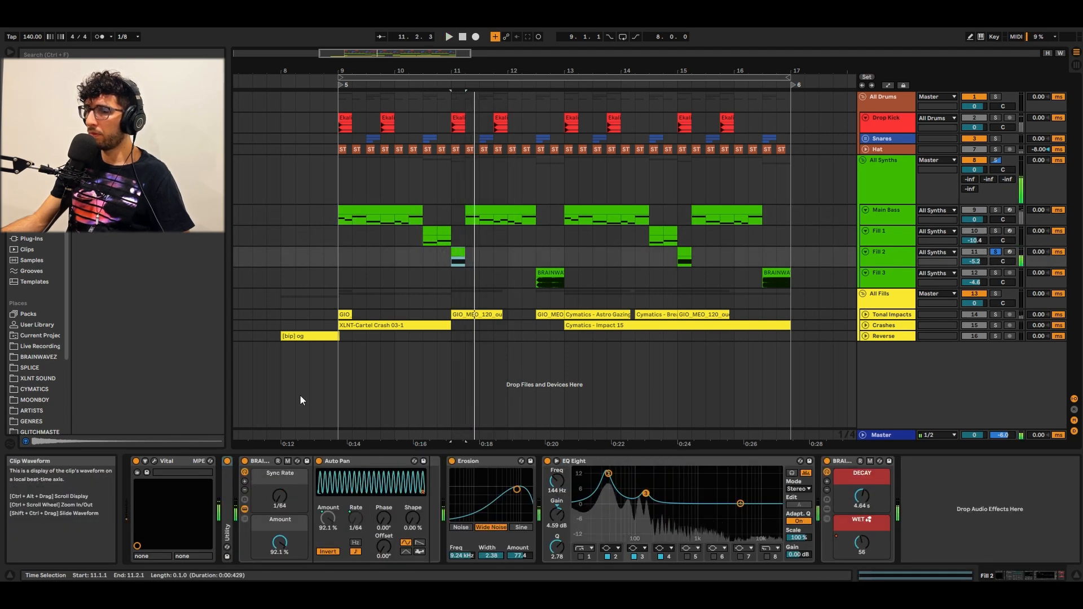
key(space)
- Bypass Fill 2's Decay/Wet rack, EQ Eight, Erosion, Auto Pan and Tremolo Rack, and audition the dry synth
click(827, 461)
click(547, 461)
click(452, 461)
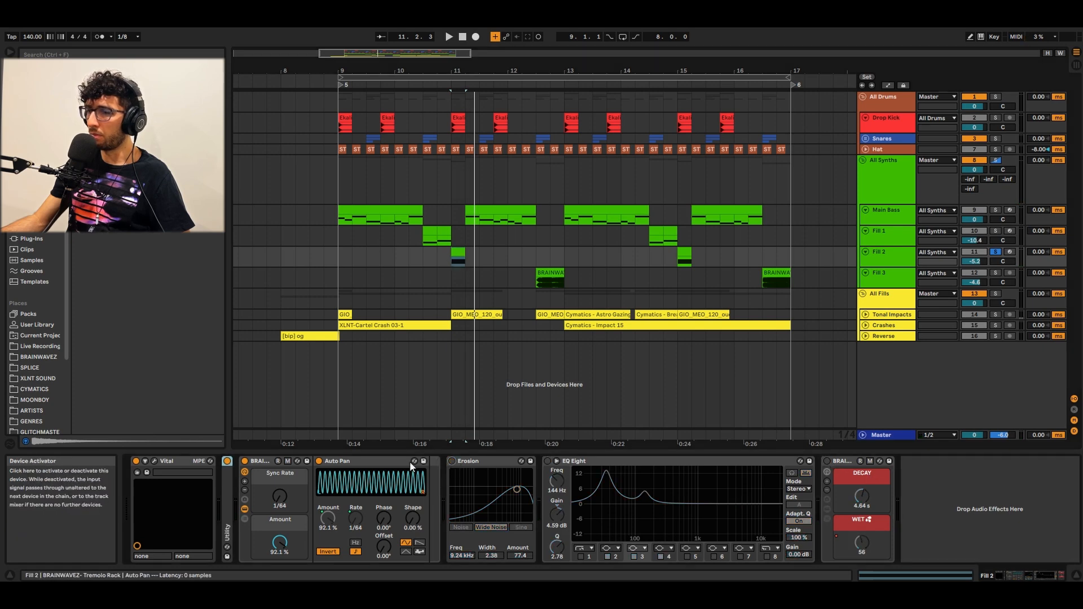
click(319, 461)
click(244, 461)
key(space)
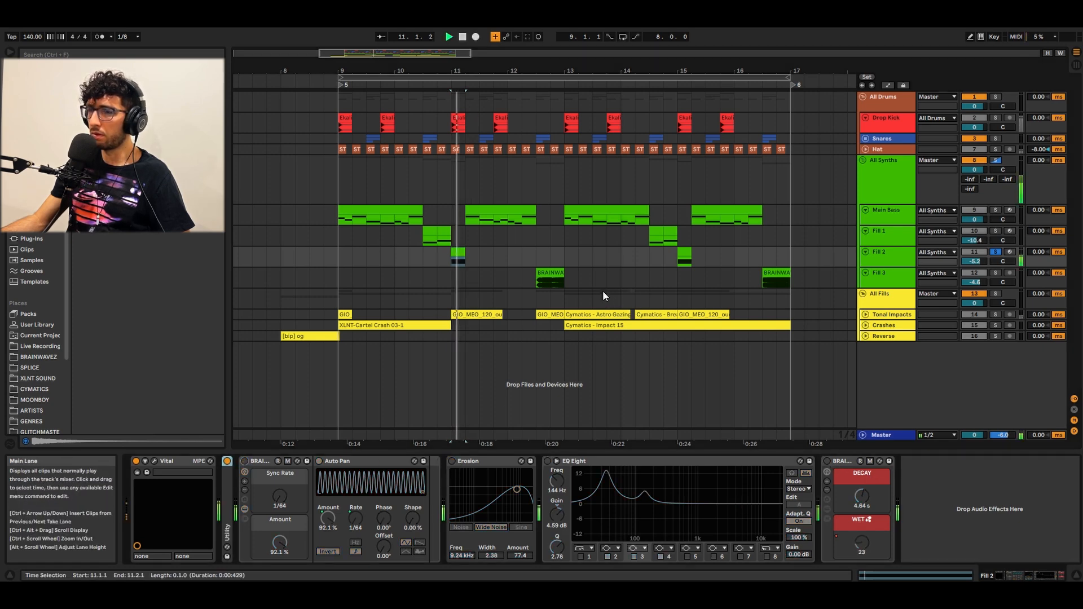
- Open Fill 2's Vital, check Oscillator 1's Harm Stretch spectral morph and its amount, and audition the sound
click(153, 461)
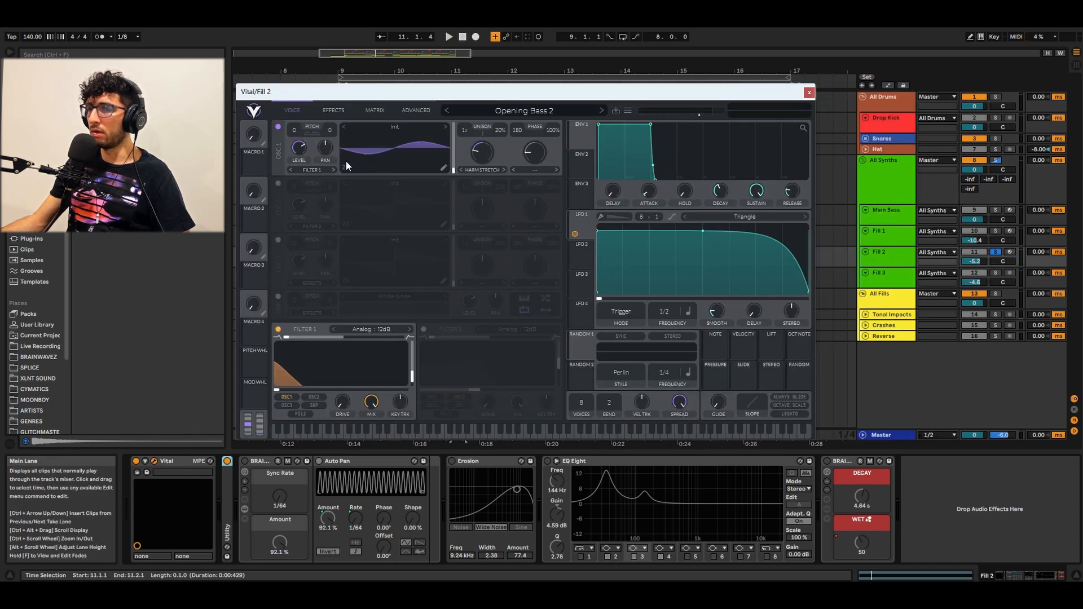
click(478, 170)
click(485, 214)
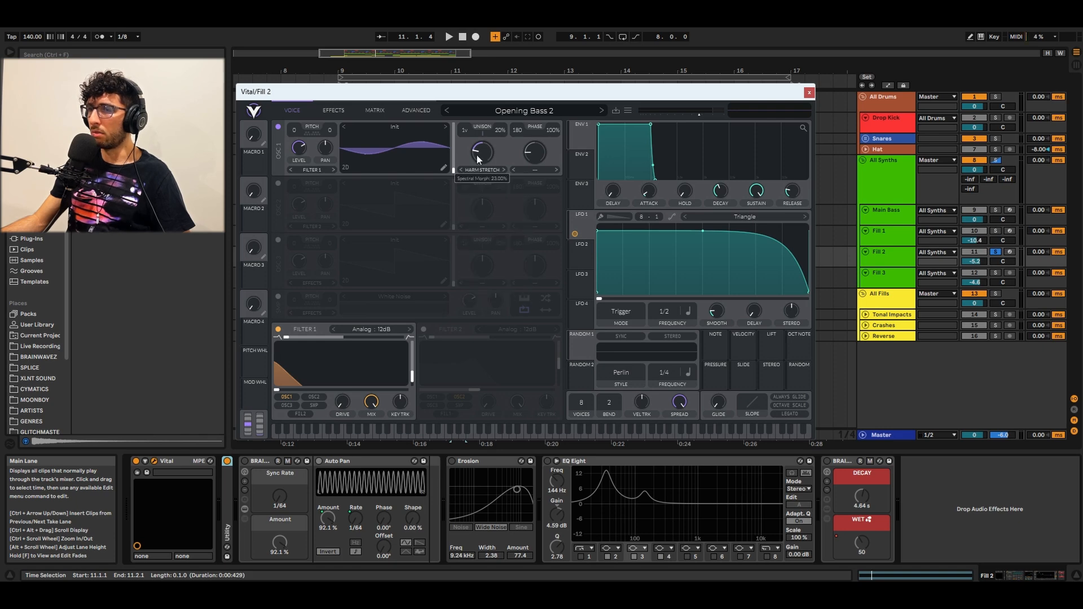
key(space)
key(space)
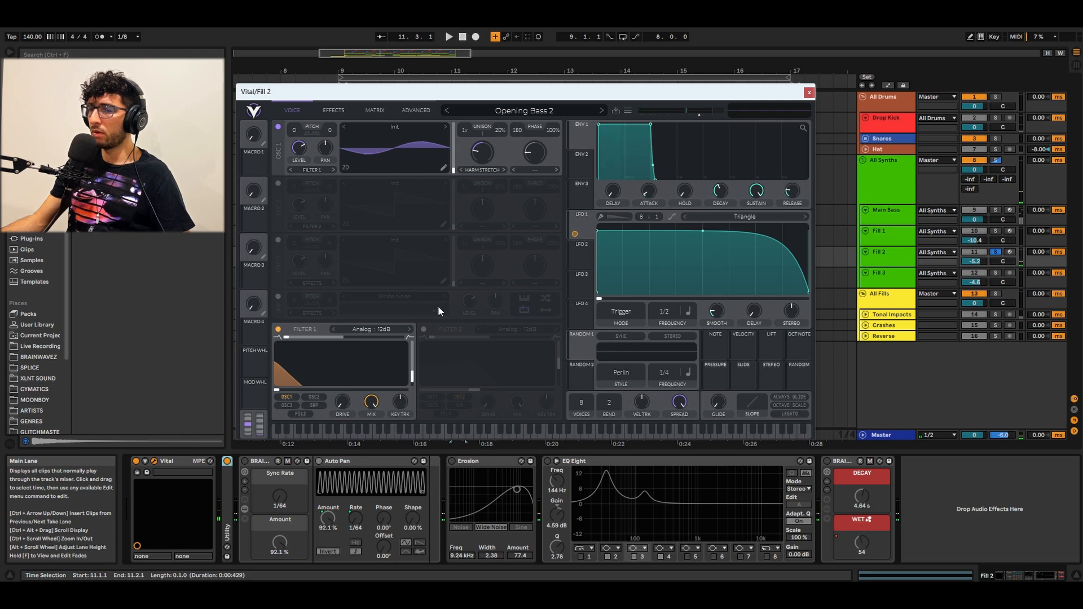
- Audition Fill 2 to examine LFO 1's modulation of the Analog 12dB Filter 1, switching the filter off and on
key(space)
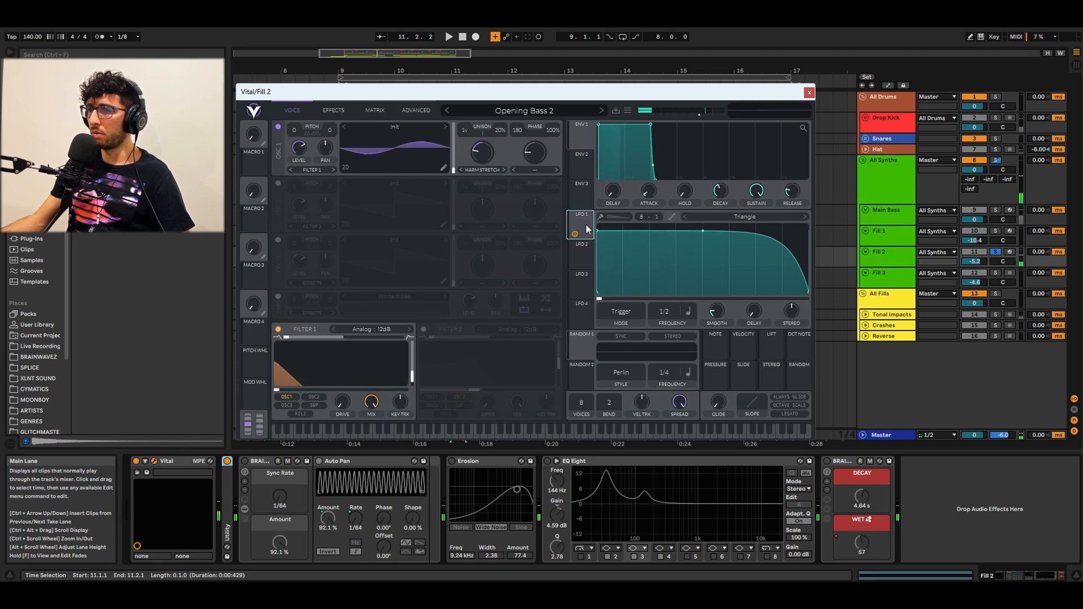
key(space)
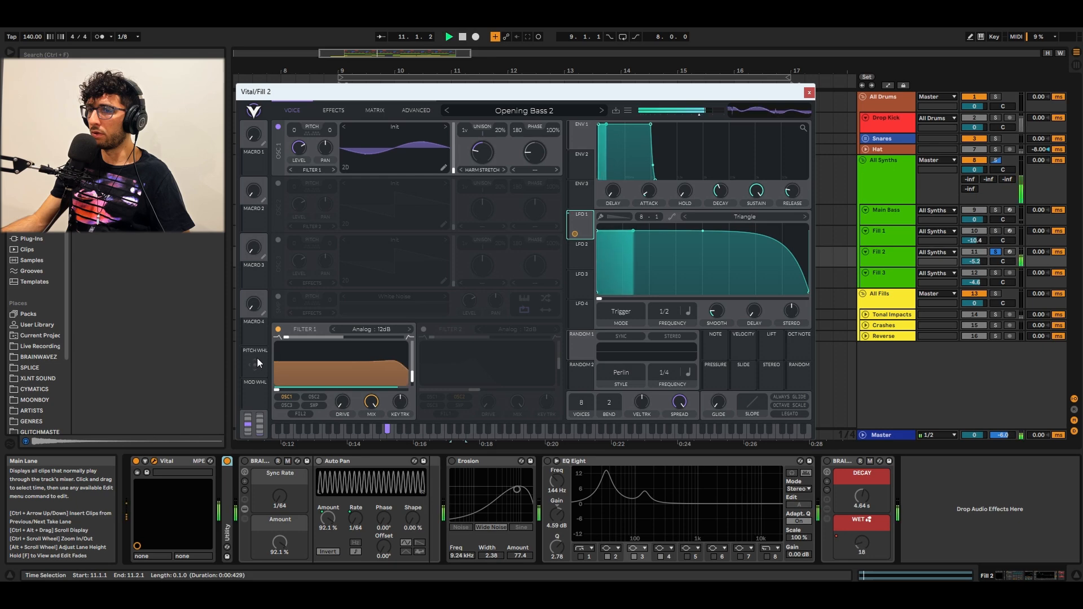
click(278, 329)
click(278, 329)
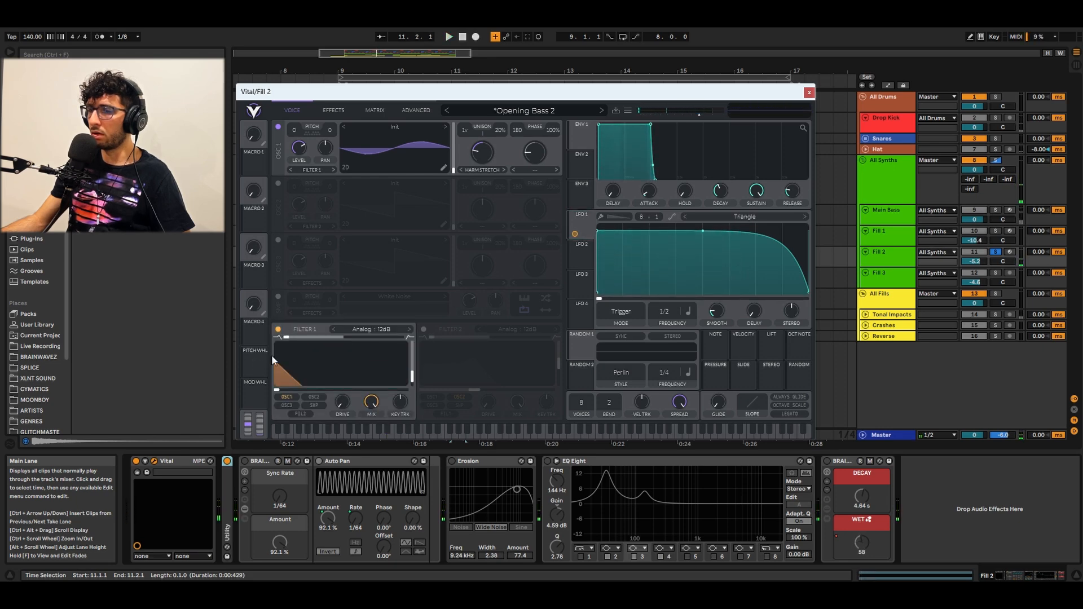
key(space)
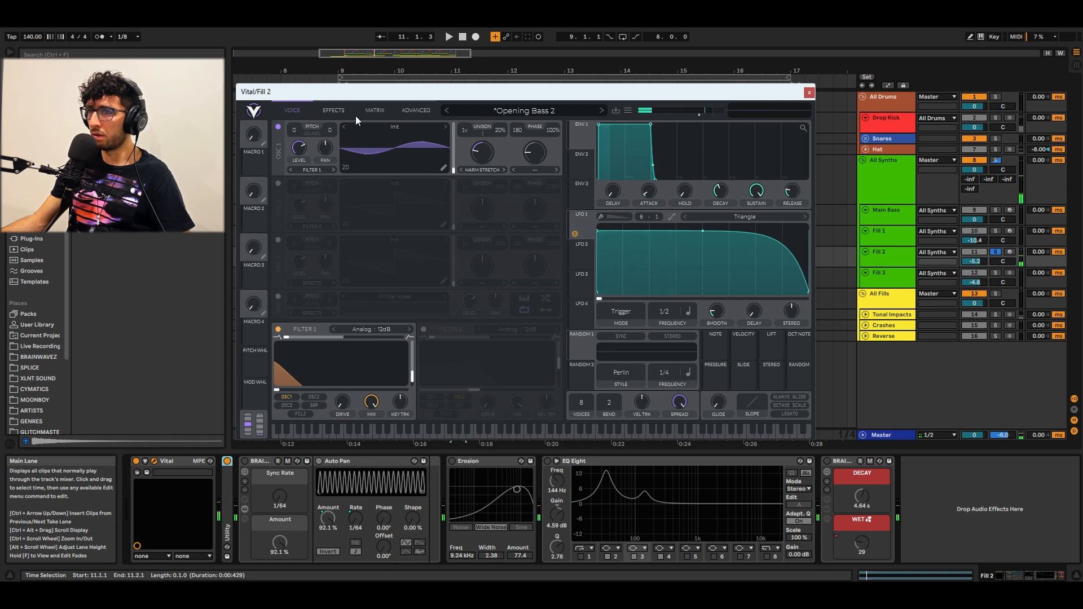
- Open the effects of Fill 2's Vital and move Compressor and Distortion to the head of the effect chain
click(334, 110)
drag(313, 237, 311, 144)
drag(309, 259, 303, 165)
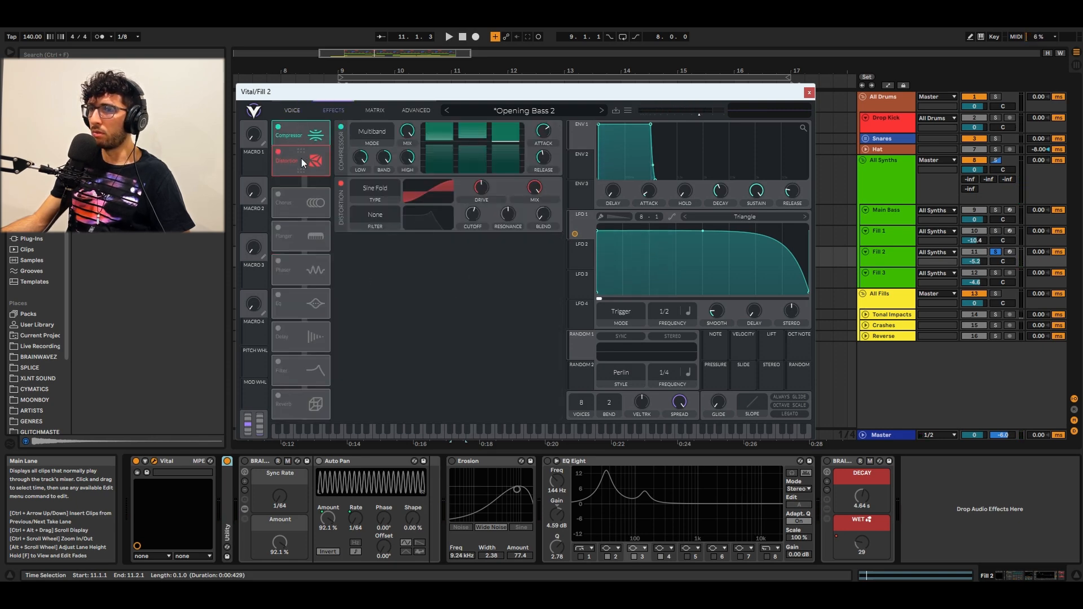
- Audition Fill 2 with Vital's effects, bypass the Sine Fold Distortion and Multiband Compressor, and audition the sound without them
key(space)
key(space)
click(341, 184)
click(341, 183)
key(space)
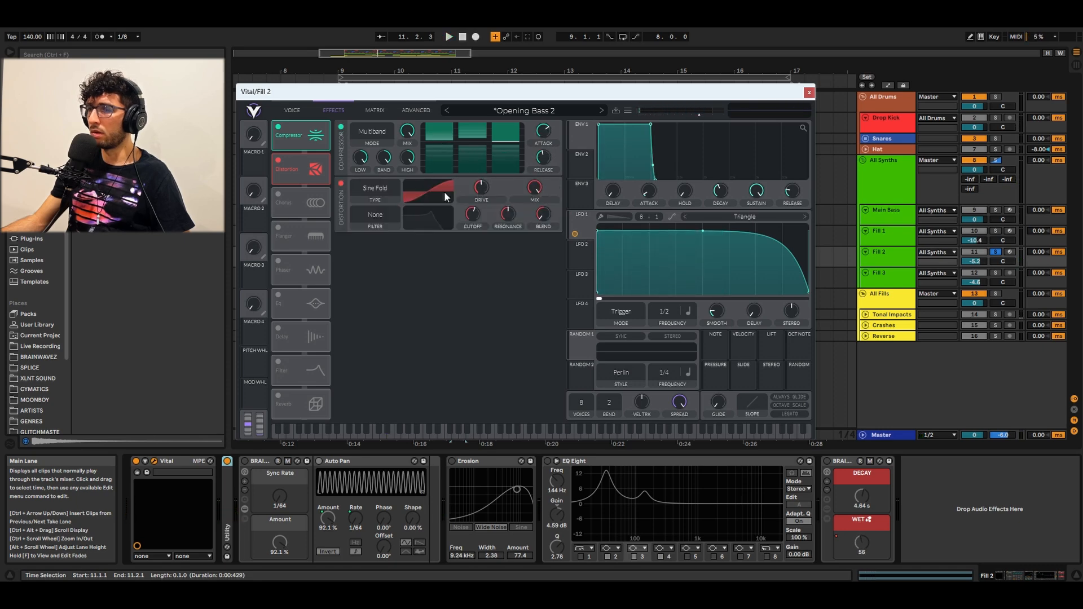
click(340, 183)
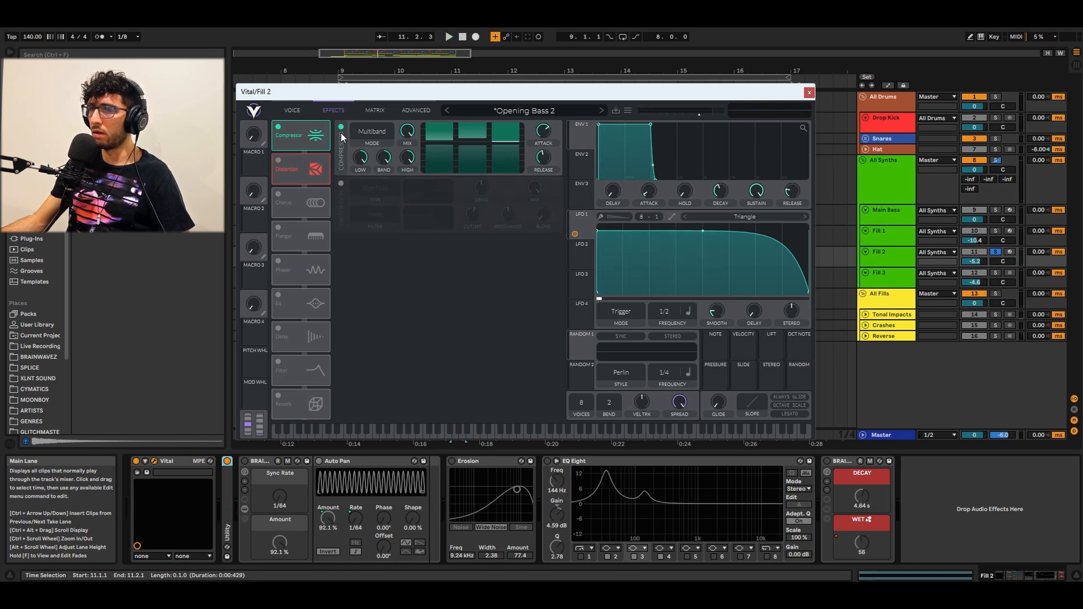
click(340, 126)
key(space)
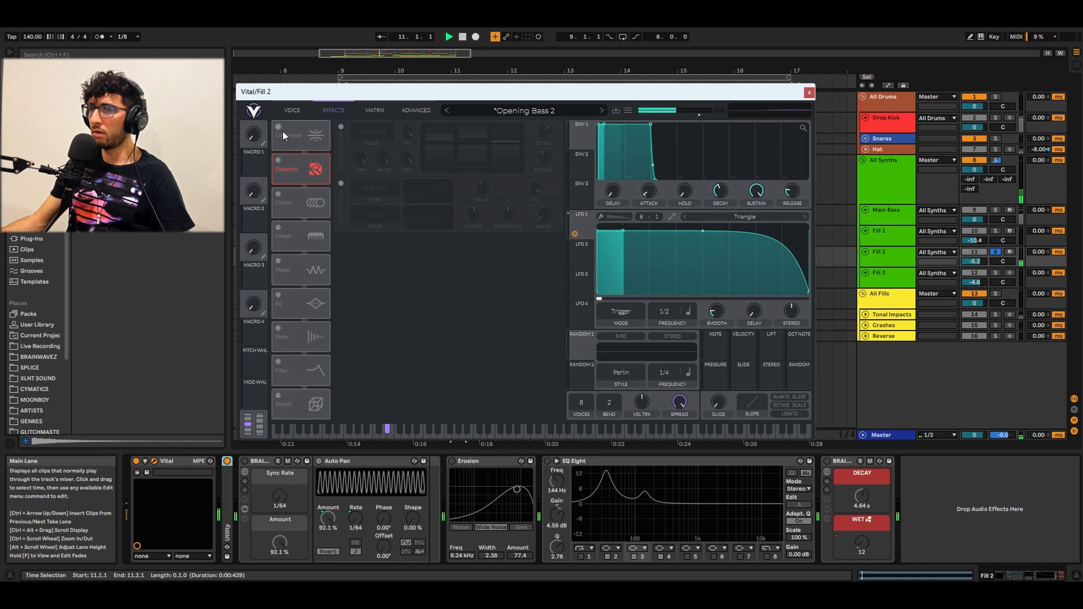
key(space)
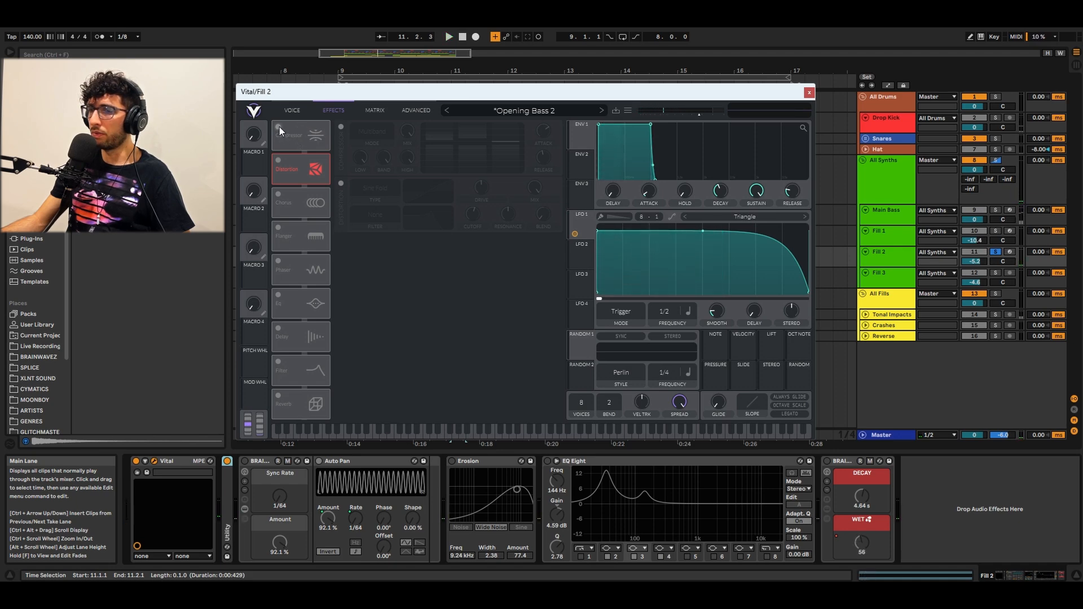
- Switch Vital's Compressor and Distortion back on one at a time, auditioning after each, and close the synth window
click(278, 126)
key(space)
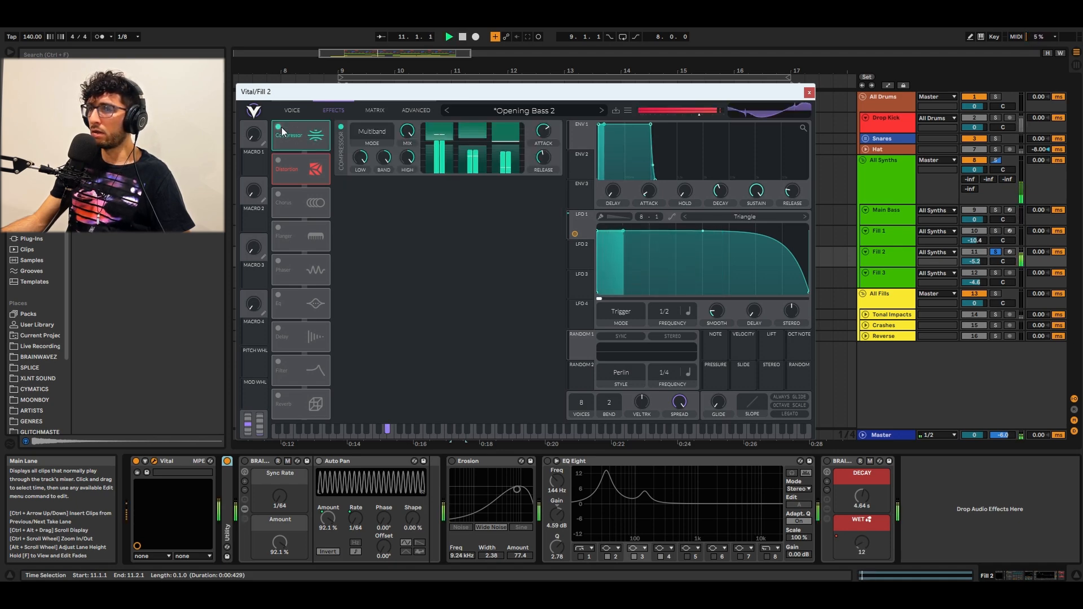
mouse_move(547, 136)
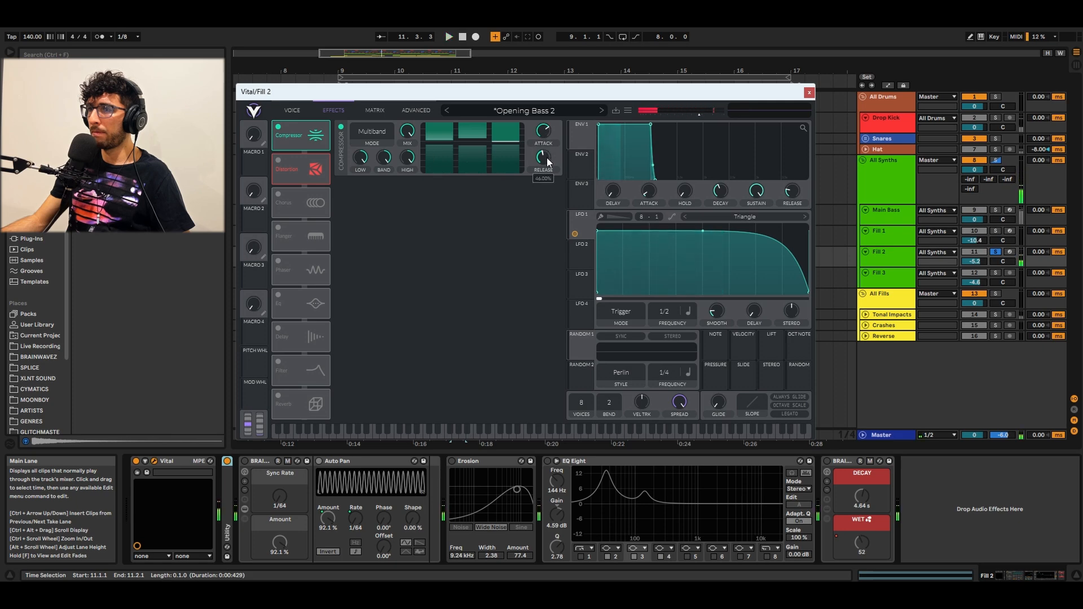
click(277, 161)
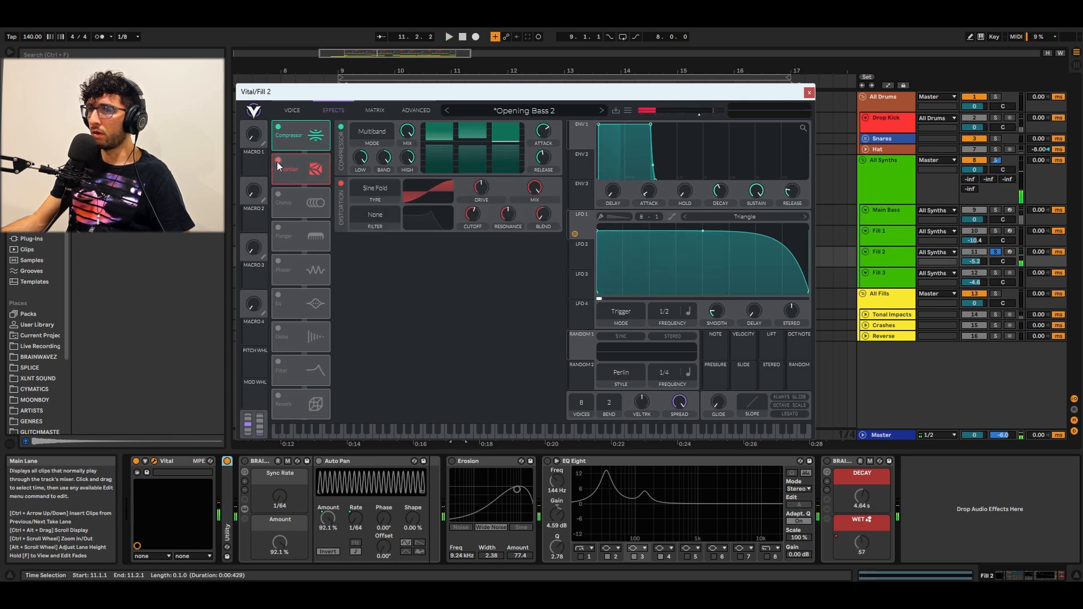
key(space)
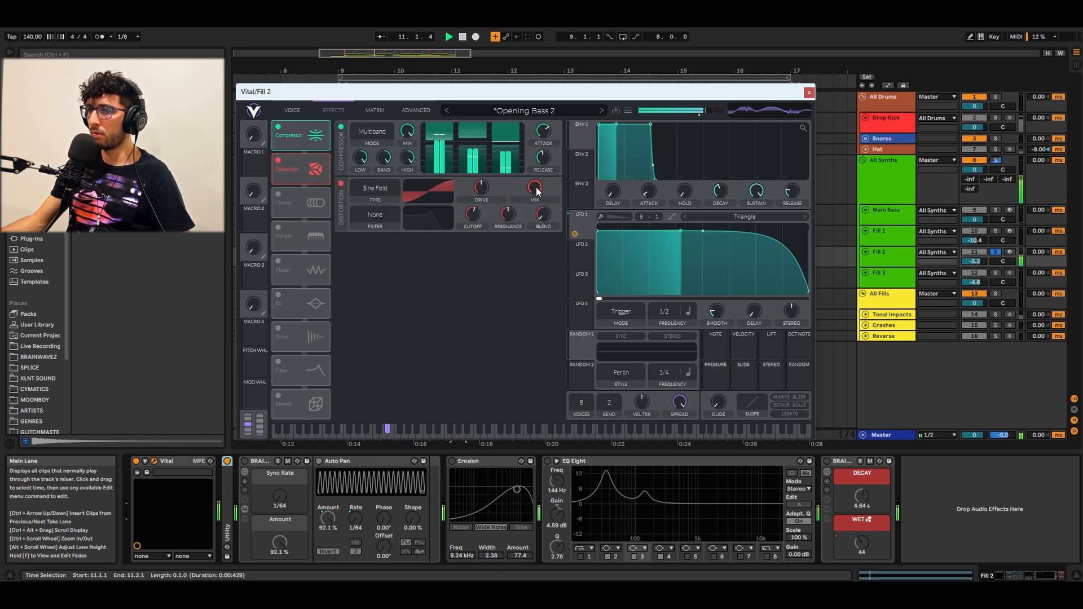
key(space)
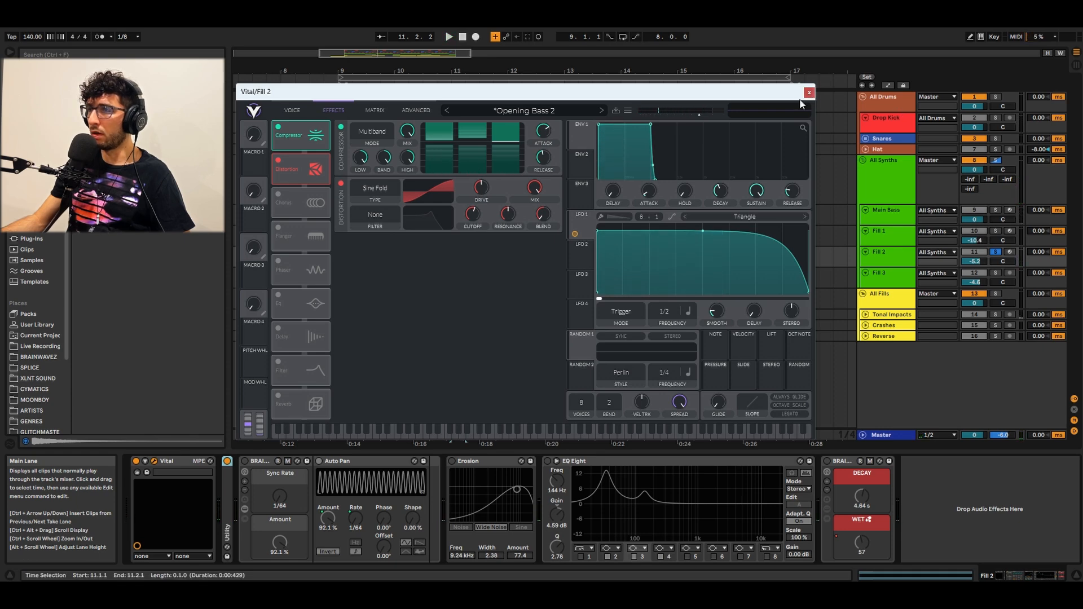
click(808, 93)
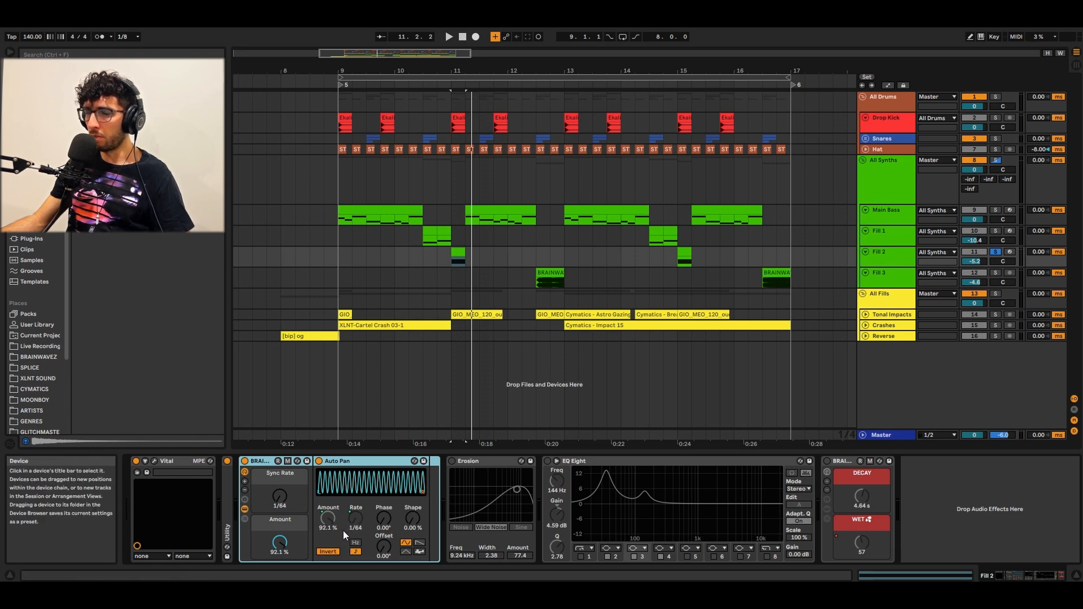
- Audition Fill 2 with its Auto Pan tremolo rack active and switch Erosion back on
key(space)
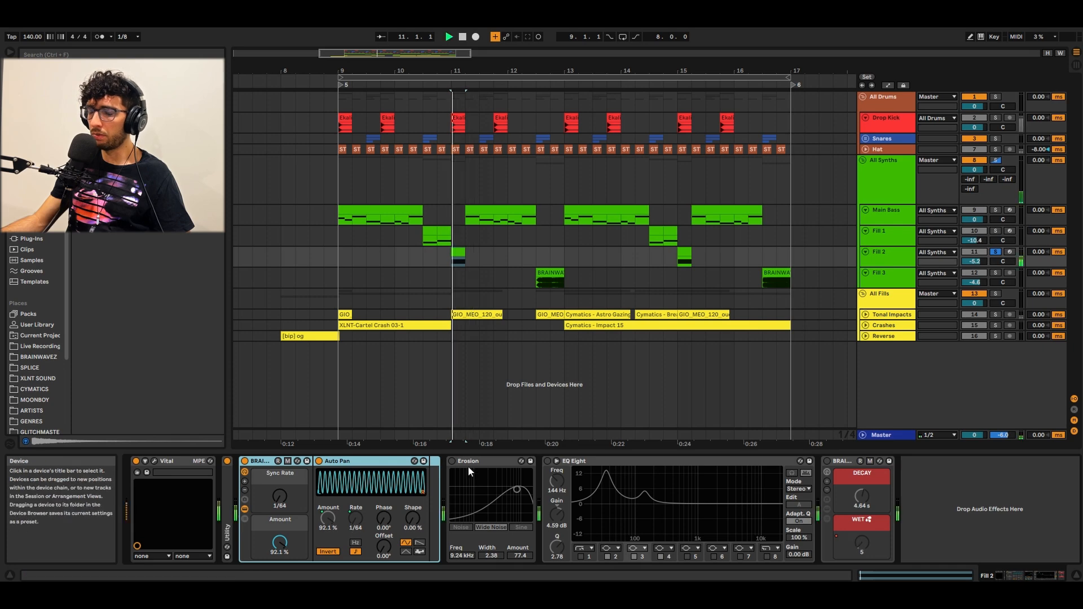
click(452, 461)
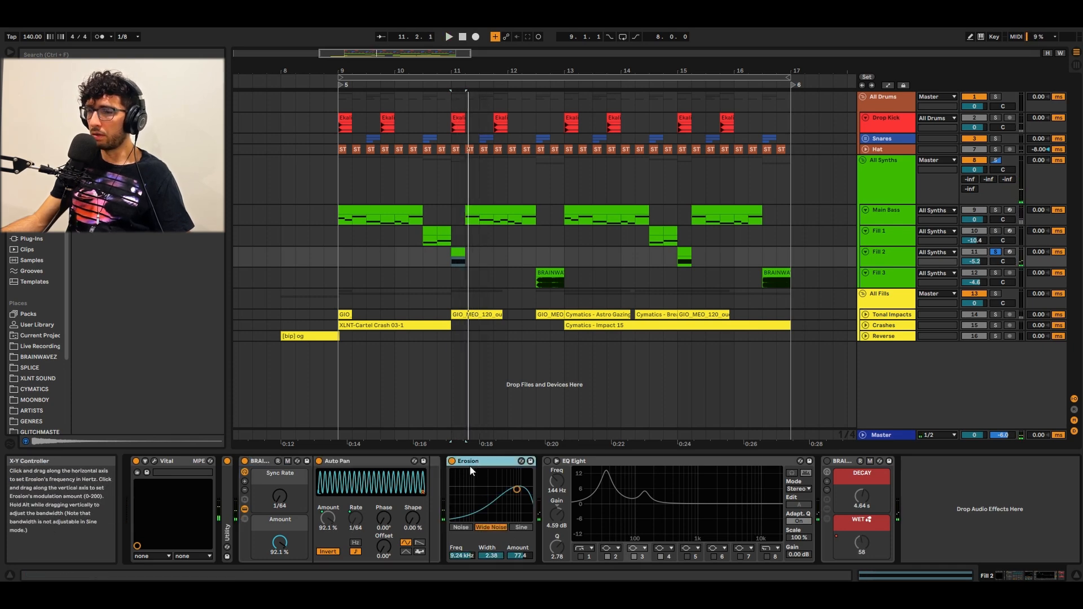
click(357, 461)
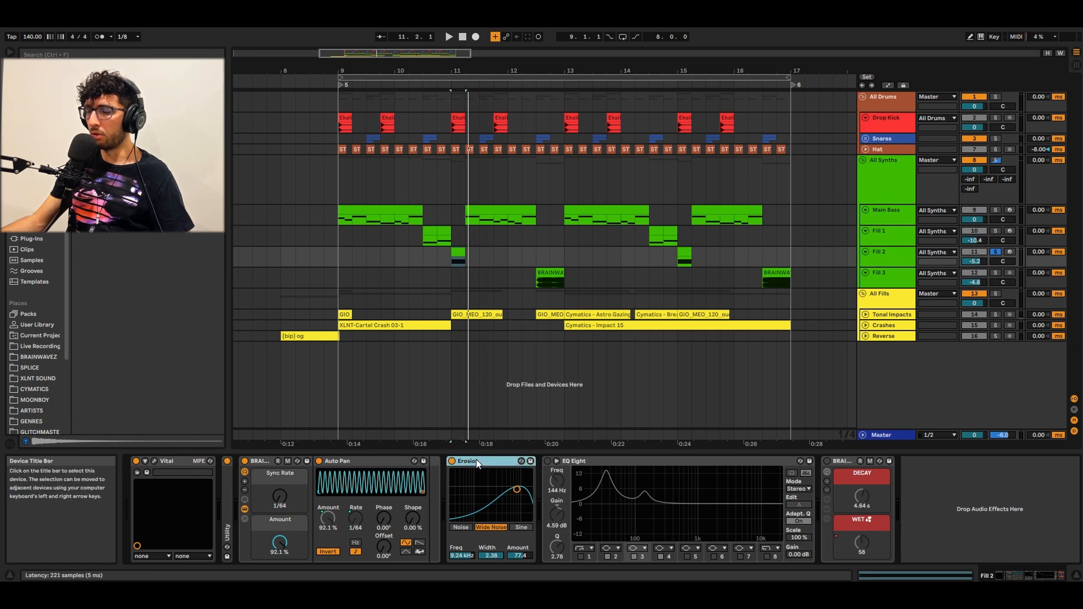
- Switch Fill 2's EQ Eight back on, check its two low-frequency boost bands, and audition the result
click(547, 461)
click(586, 462)
click(607, 471)
click(606, 467)
click(608, 474)
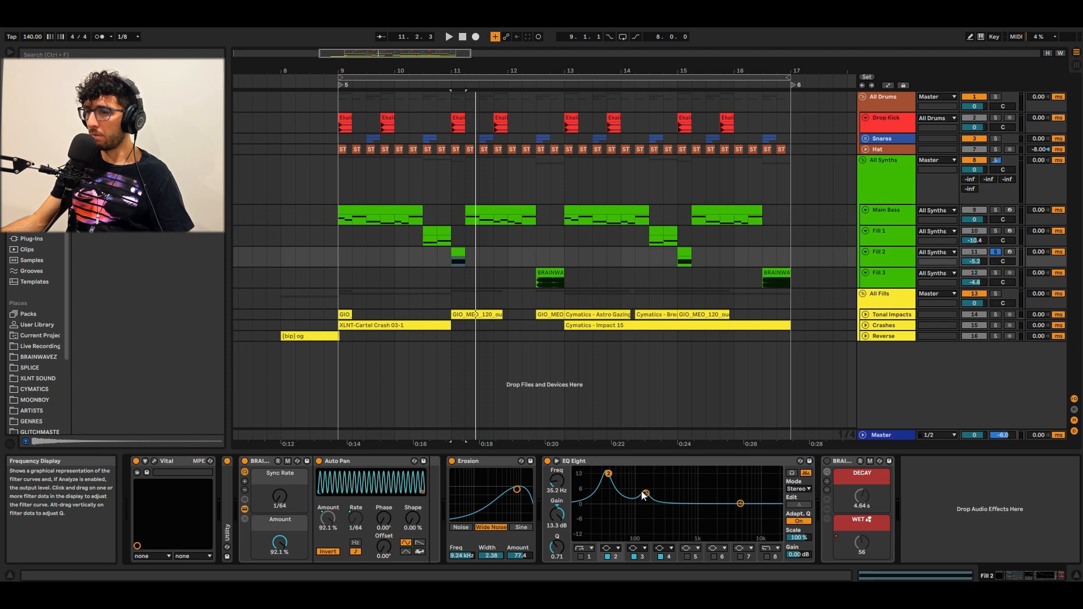
click(631, 463)
key(space)
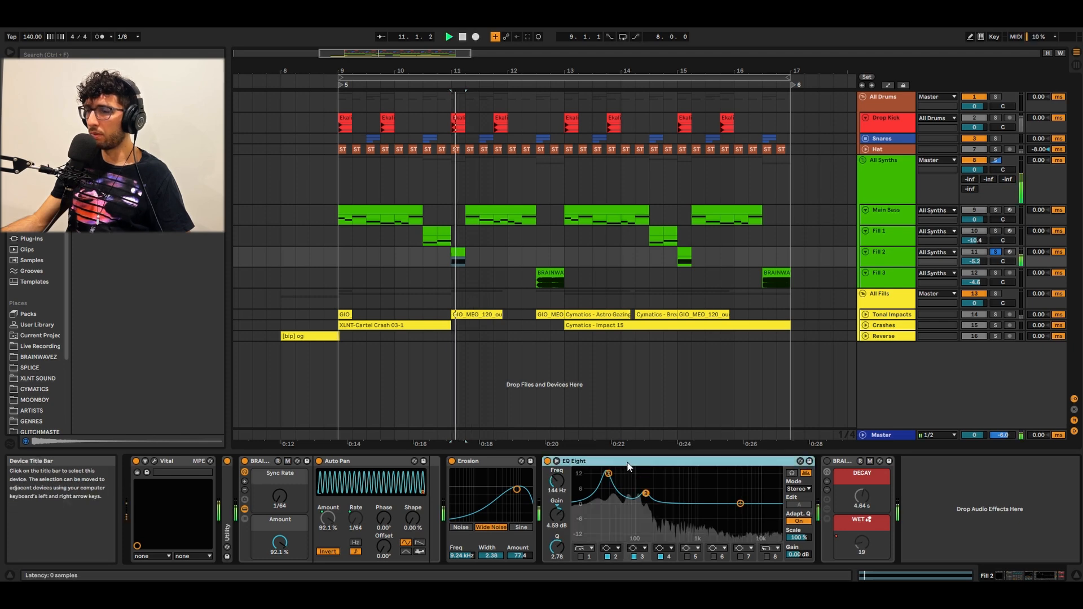
key(space)
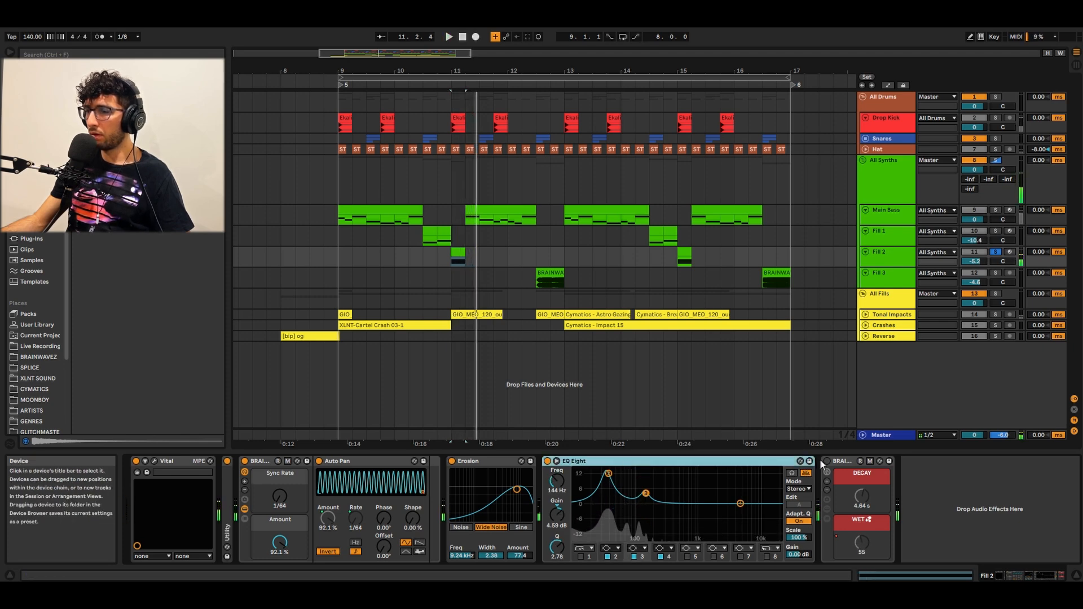
- Switch Fill 2's Decay/Wet rack back on, check its Wet control, and audition the Fill 2 clip at bar 11
click(828, 461)
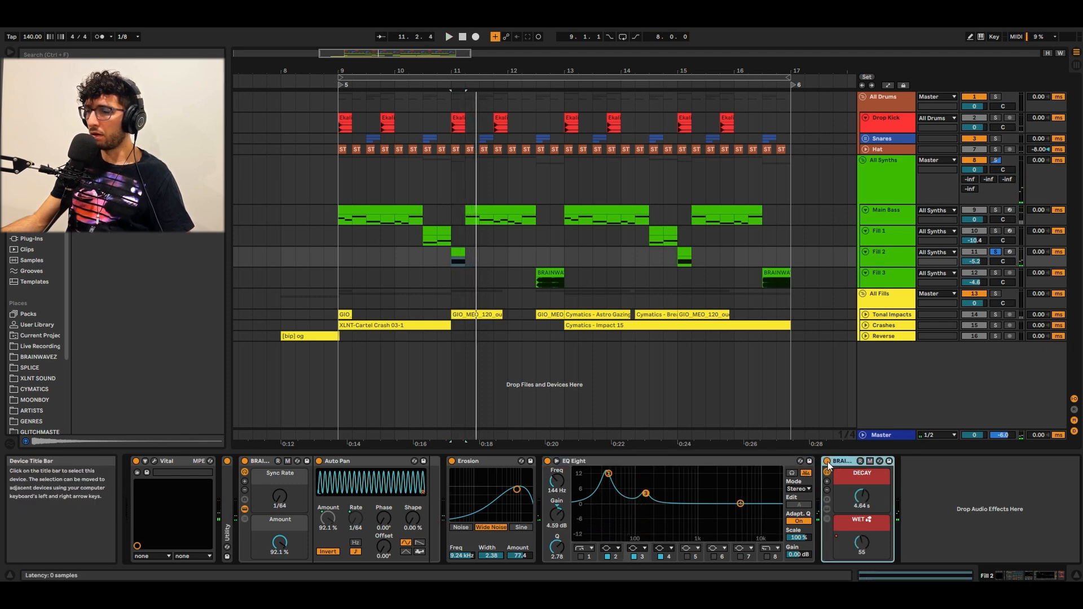
click(874, 547)
click(457, 252)
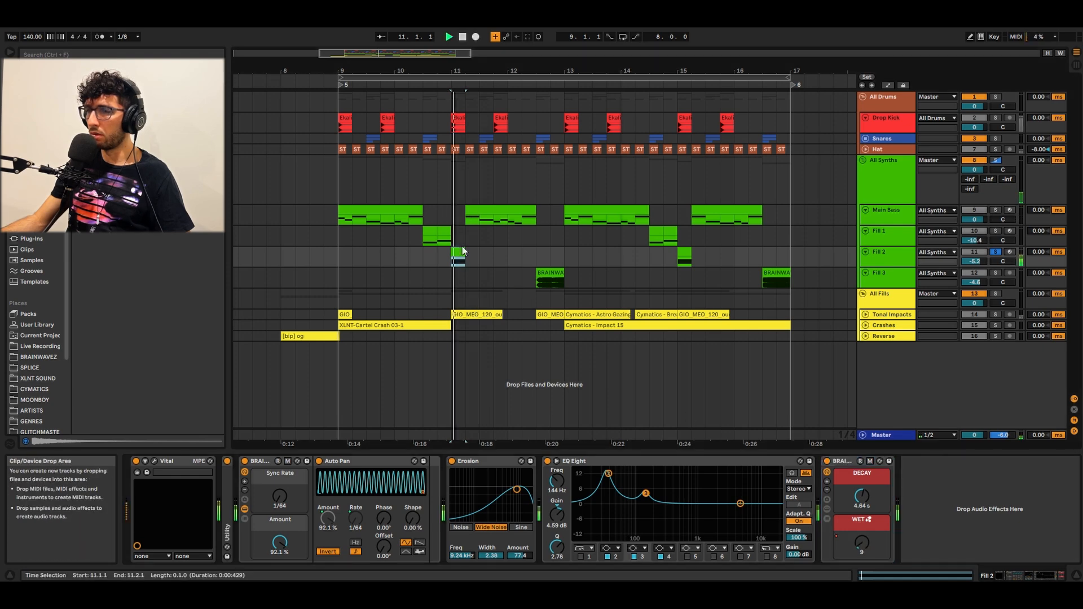
key(space)
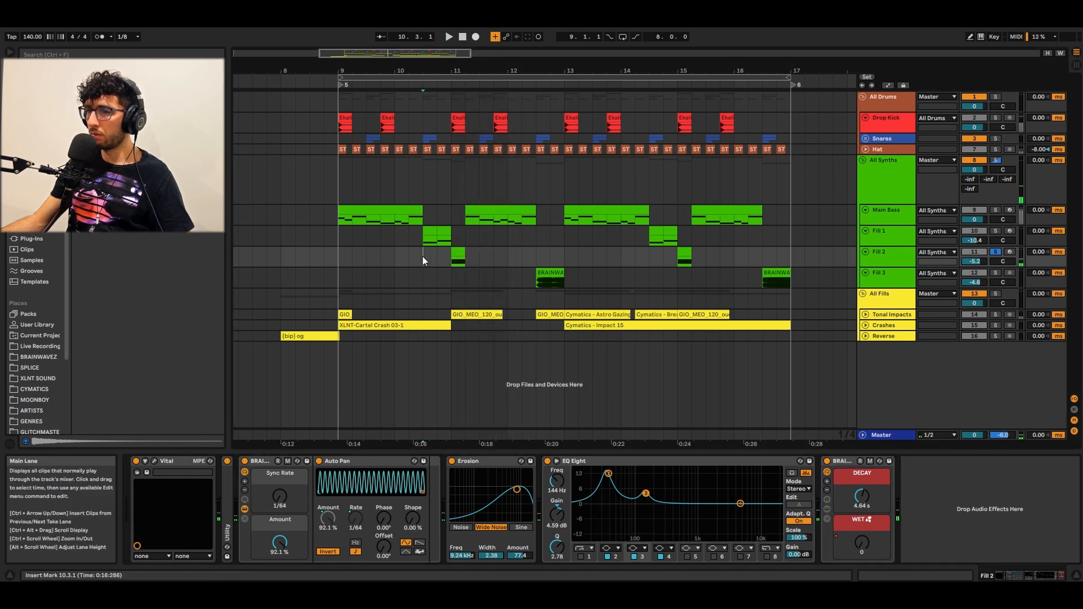
click(424, 255)
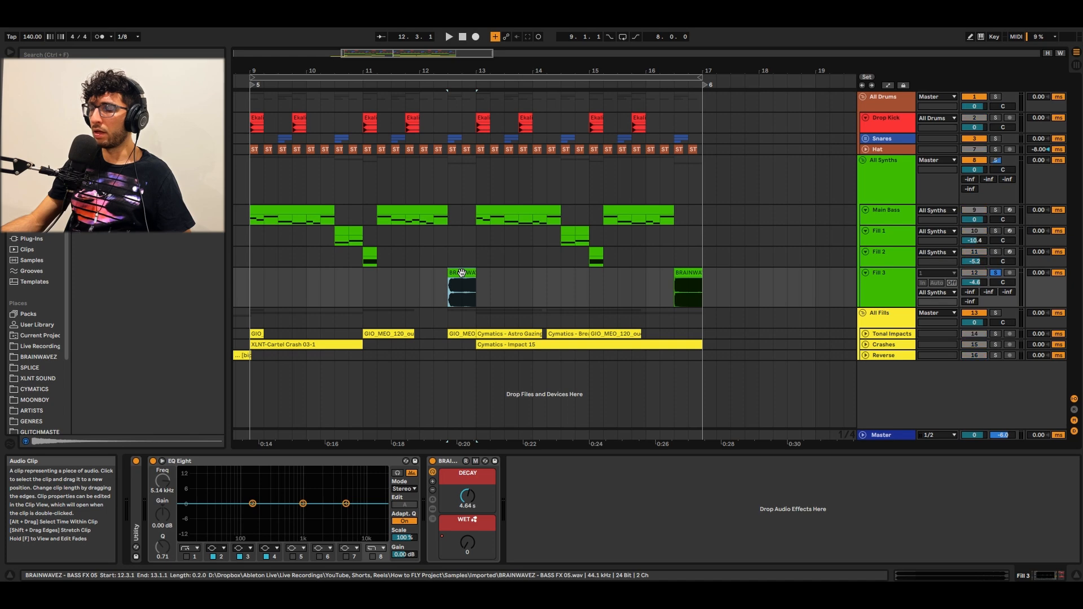
- Examine the waveform of the BRAINWAVEZ - BASS FX 05 clip on the Fill 3 track and audition it
scroll(461, 273, up, 4)
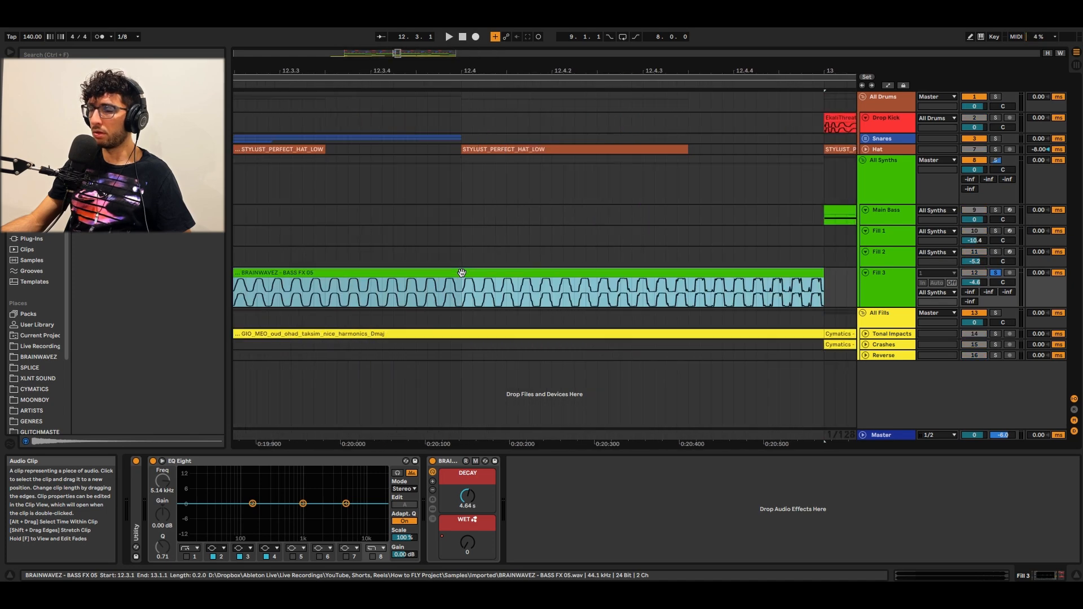
scroll(461, 273, up, 6)
scroll(462, 273, down, 5)
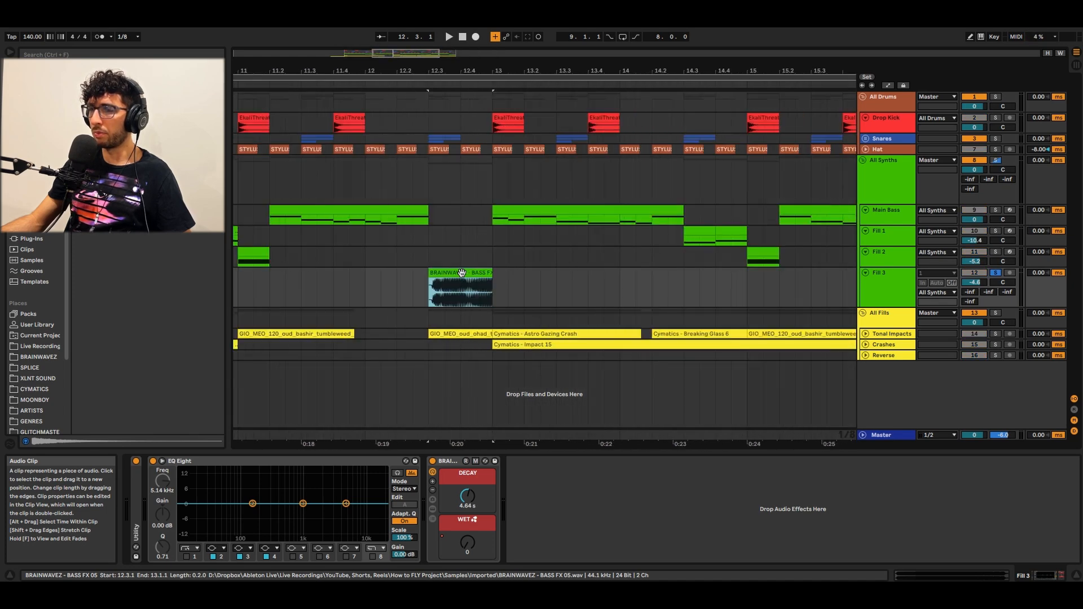
key(space)
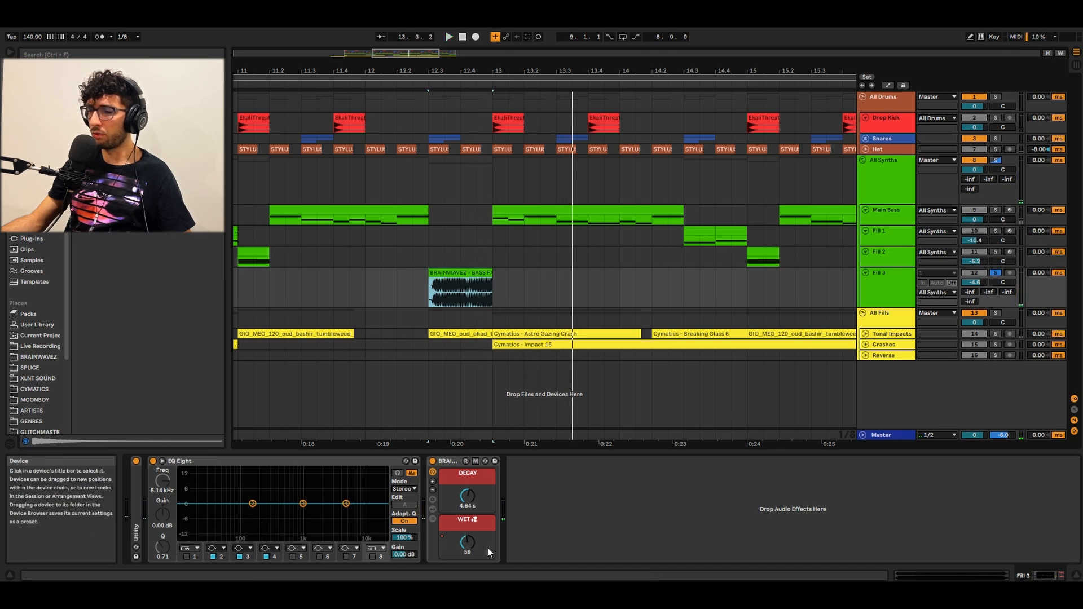
- Show the automation lanes, examine the WET automation under the Fill 3 clip, and audition the clip
key(a)
click(412, 276)
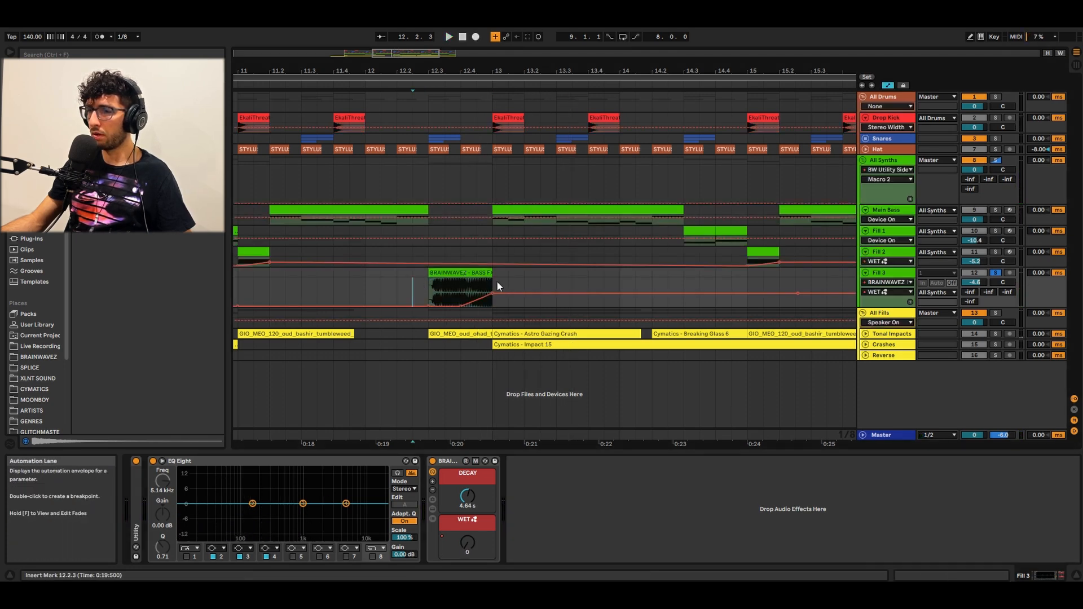
click(439, 275)
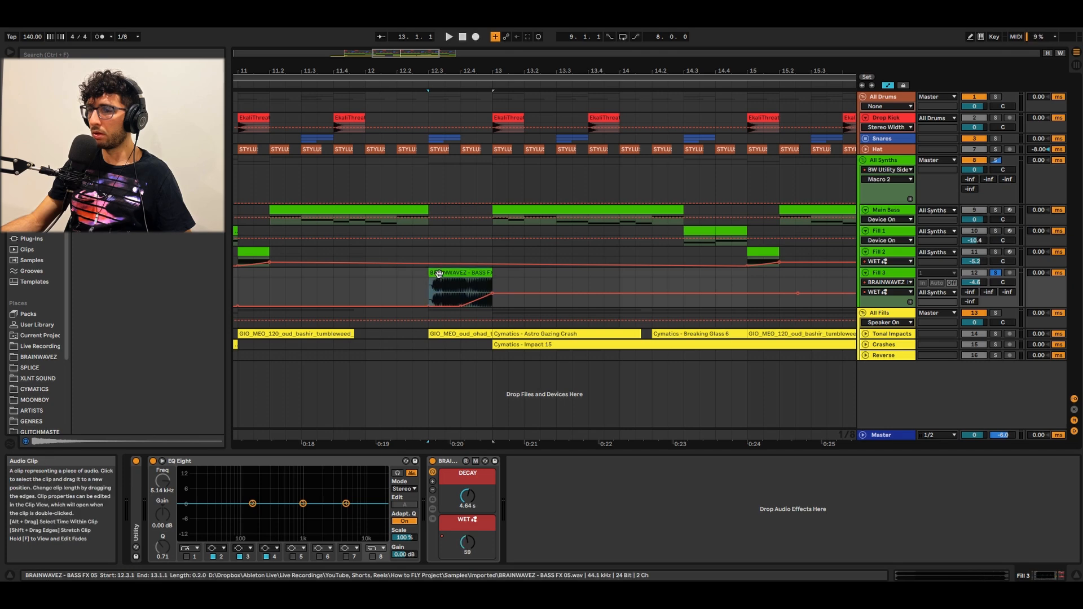
key(space)
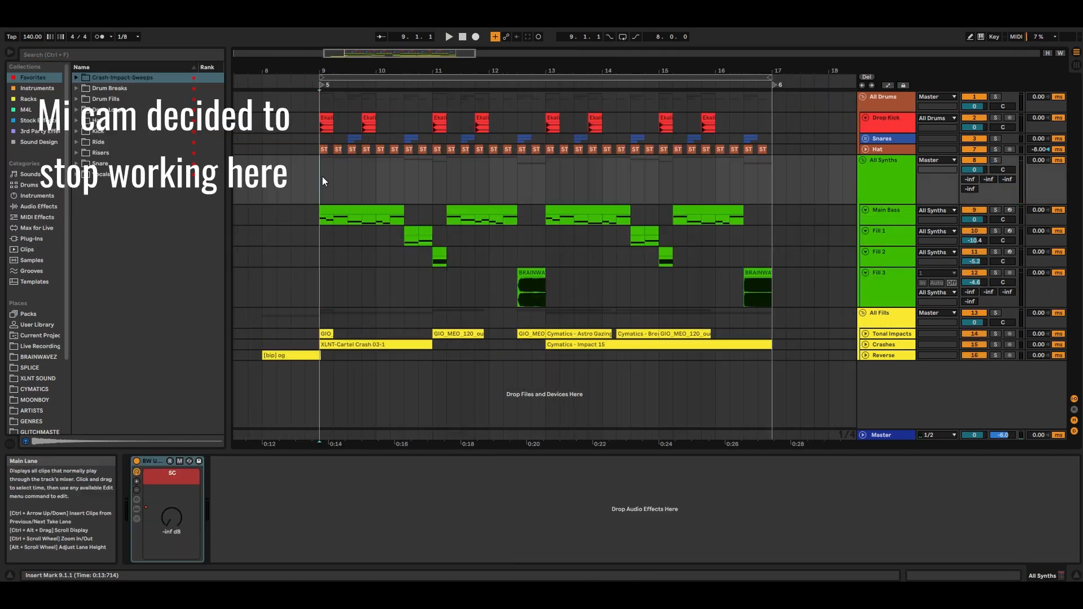
- Solo the All Synths group and play all the synth parts together from bar 9
click(314, 215)
click(334, 233)
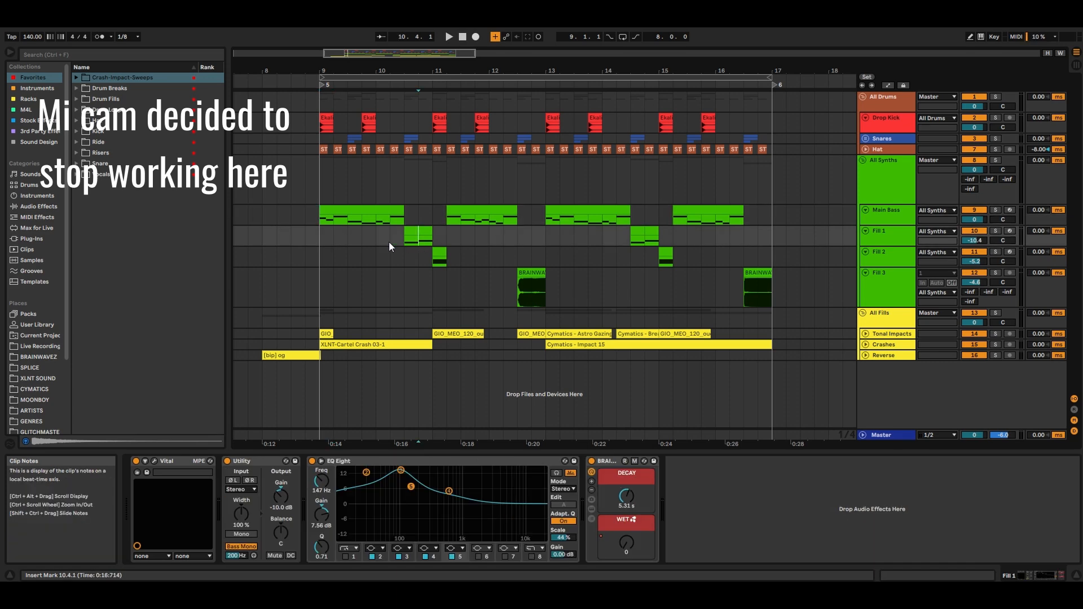
click(461, 242)
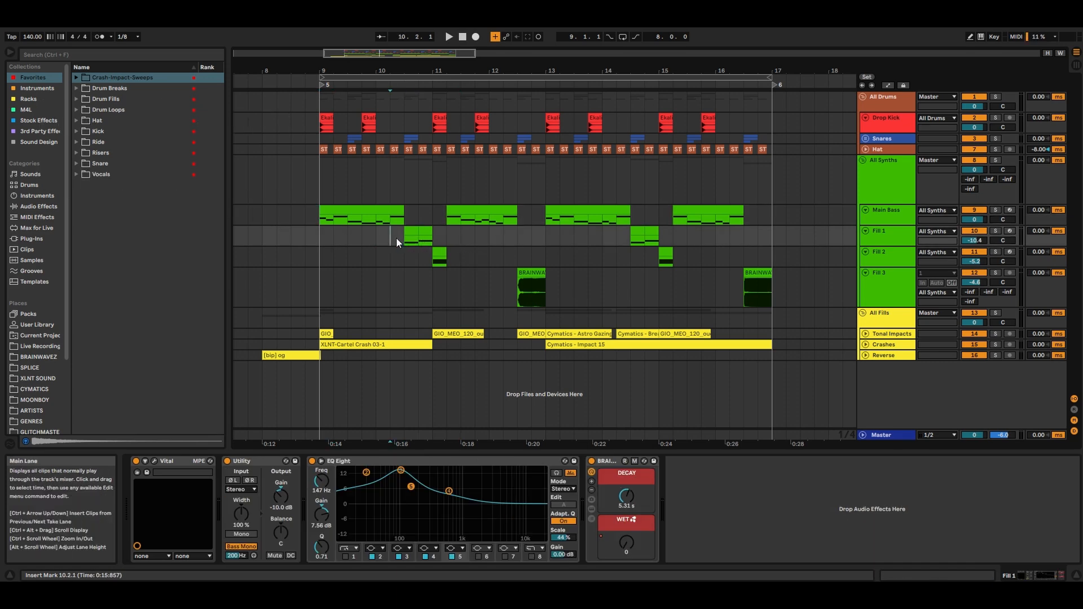
click(895, 179)
key(s)
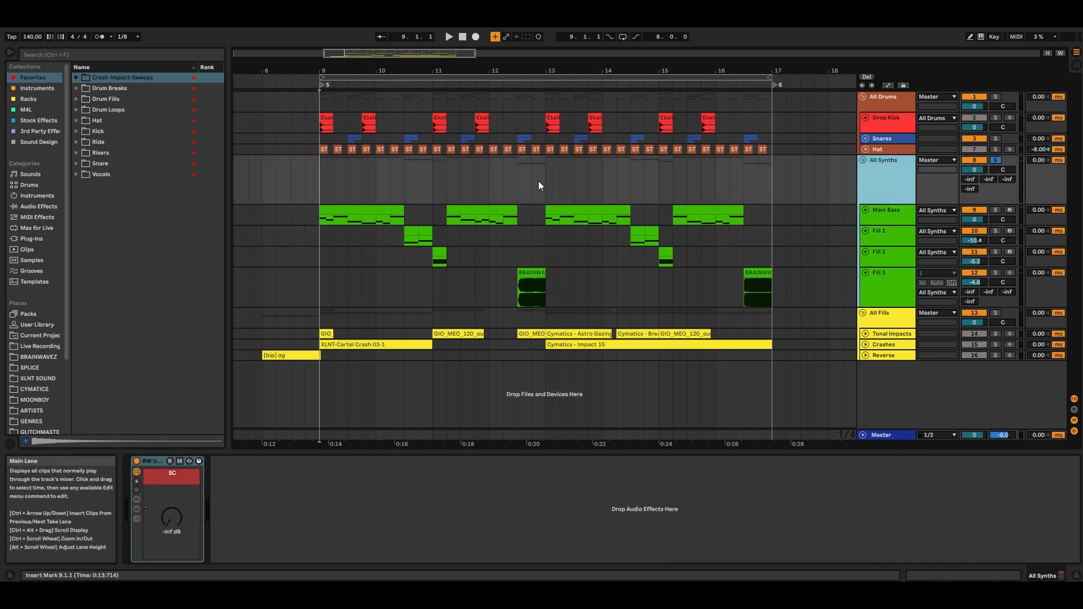
click(320, 171)
key(space)
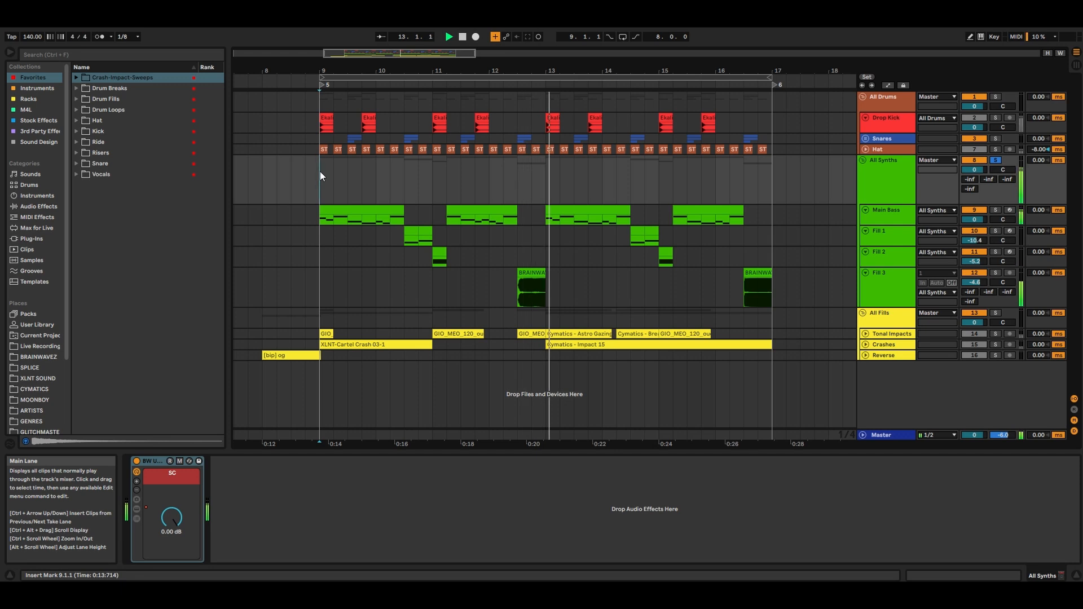
double_click(889, 173)
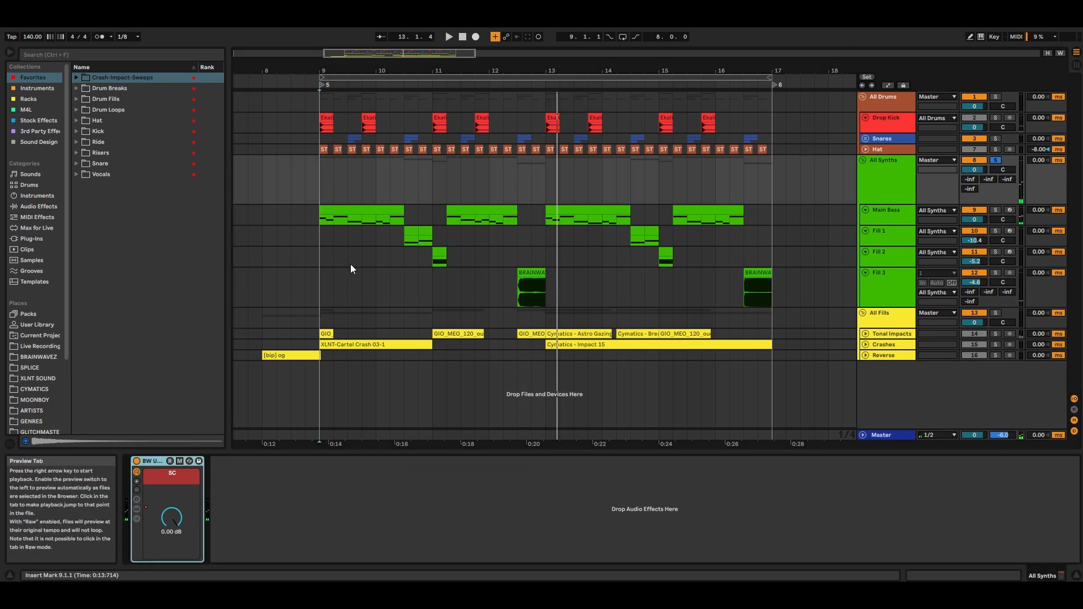
- Revisit Fill 1's Decay/Wet rack and the device chains of Fill 2 and Fill 3
click(403, 231)
click(595, 471)
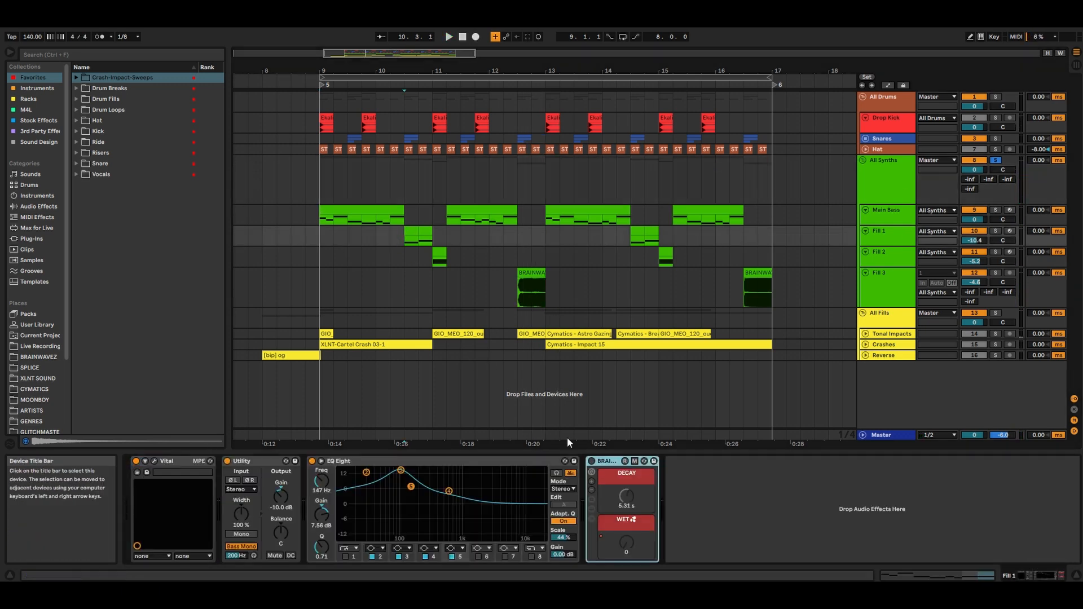
click(403, 257)
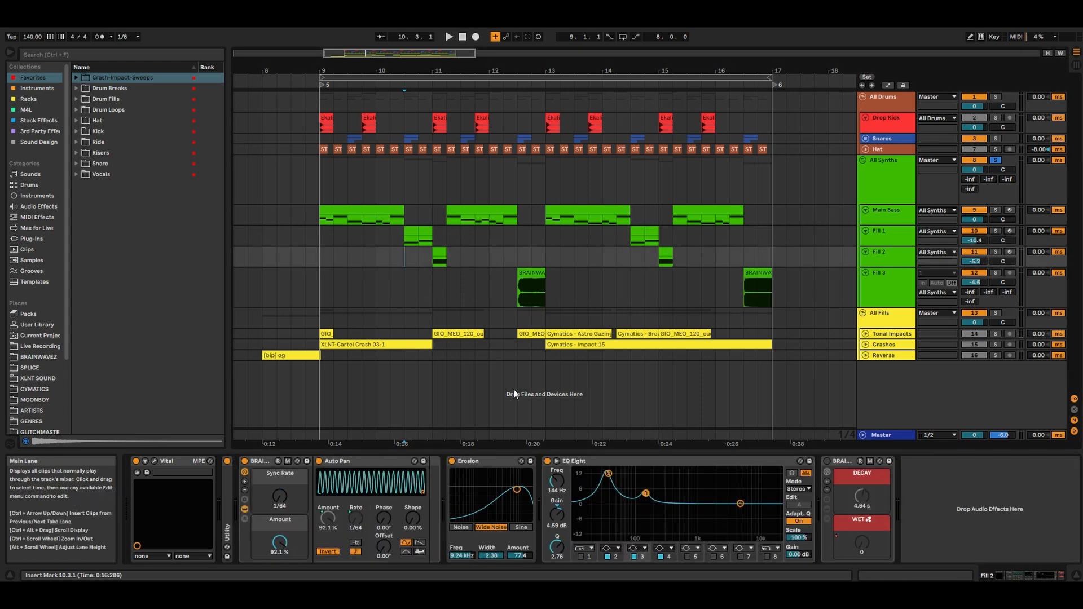
click(531, 287)
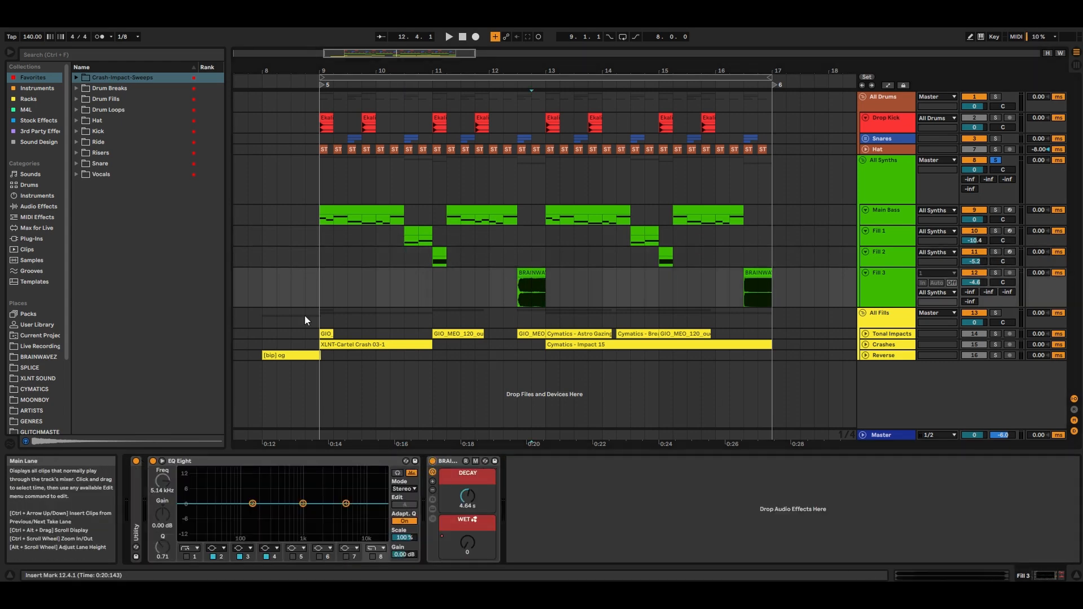
- Play the synths again and compare the device chains of the Fill 1, Fill 2 and Fill 3 tracks
click(388, 194)
key(space)
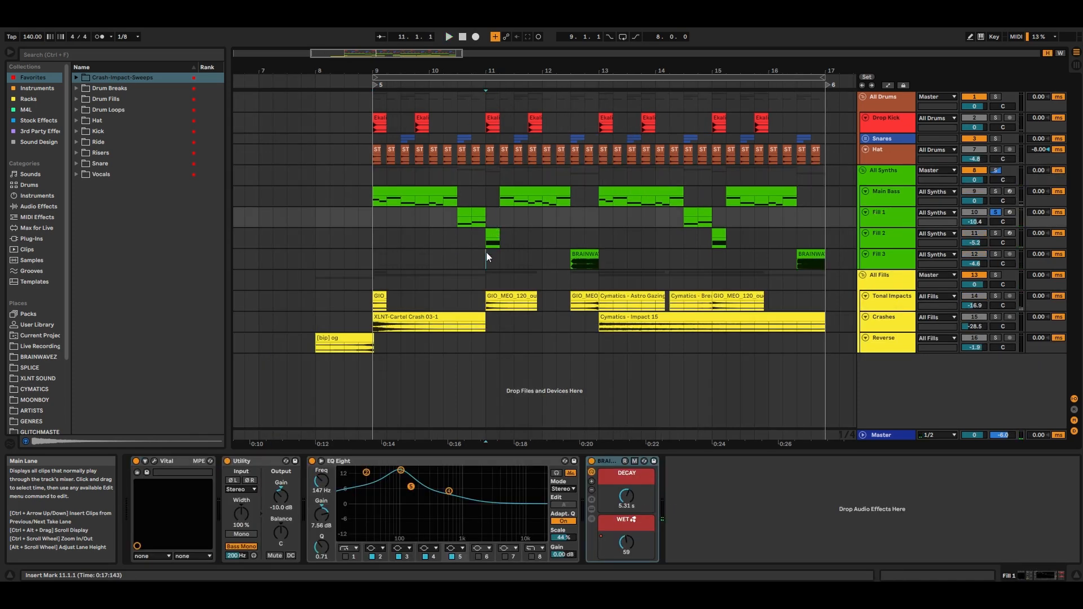
key(Down)
key(Down)
key(Up)
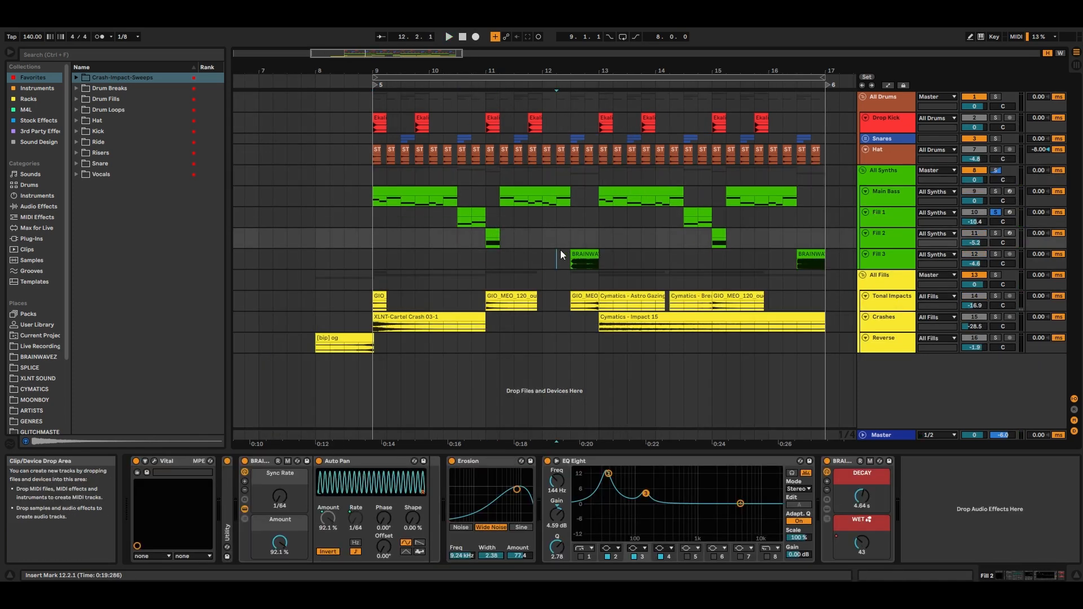
click(589, 254)
click(645, 234)
click(693, 217)
click(898, 214)
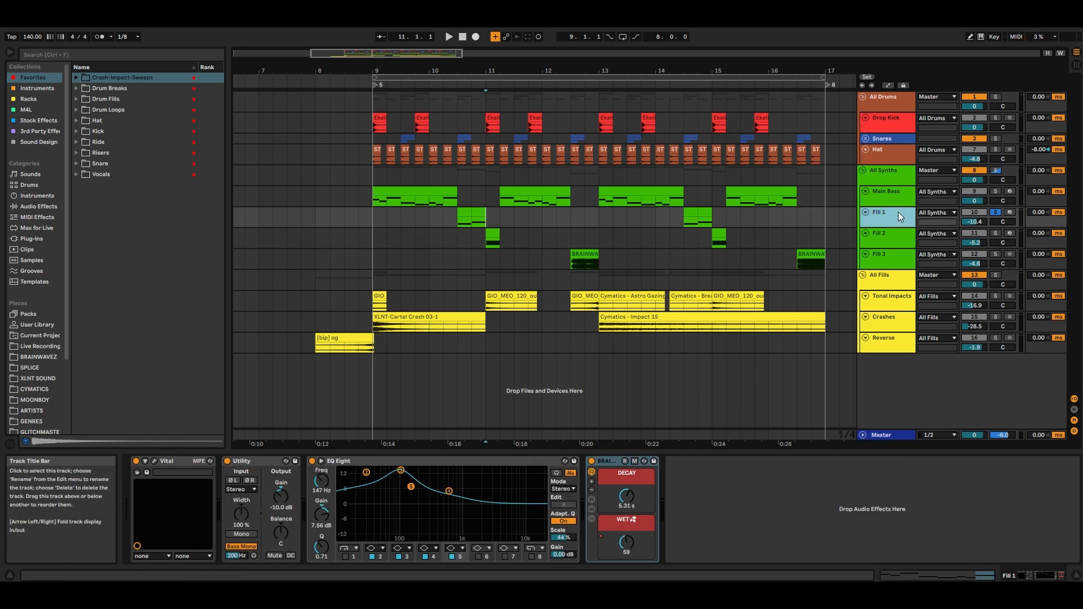
click(435, 217)
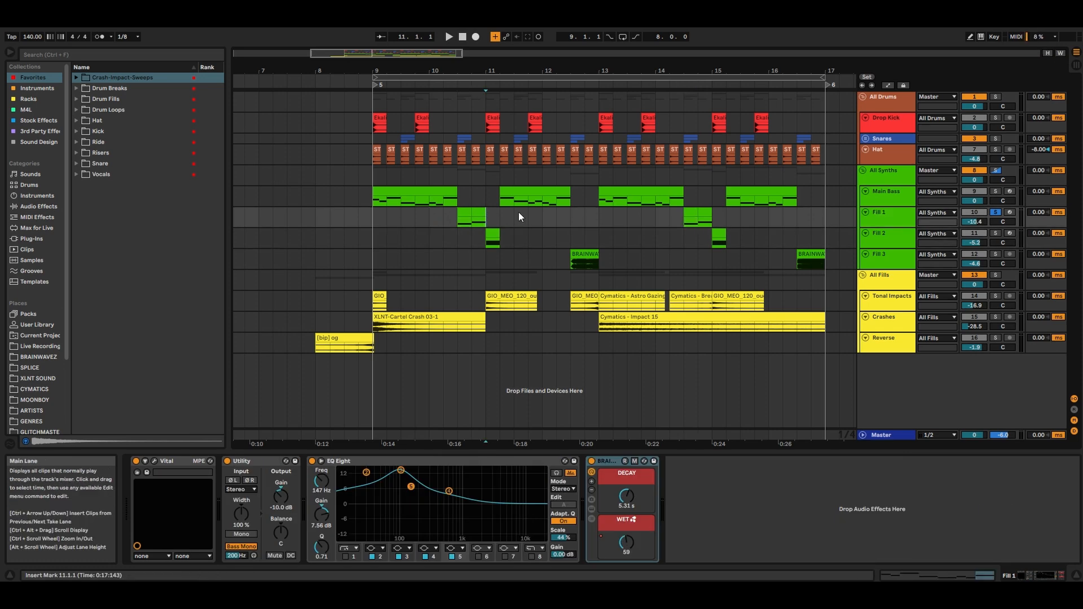
- Solo and enlarge the Tonal Impacts track, and audition its oud clips at bars 9 and 11
click(889, 291)
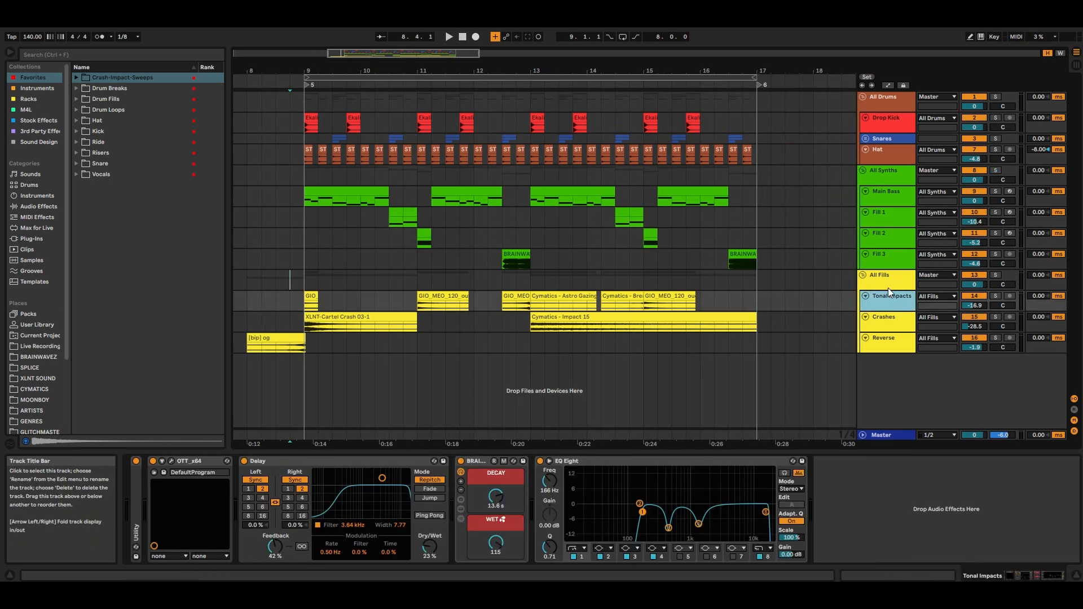
click(888, 287)
click(884, 296)
drag(889, 311, 890, 318)
key(s)
click(308, 294)
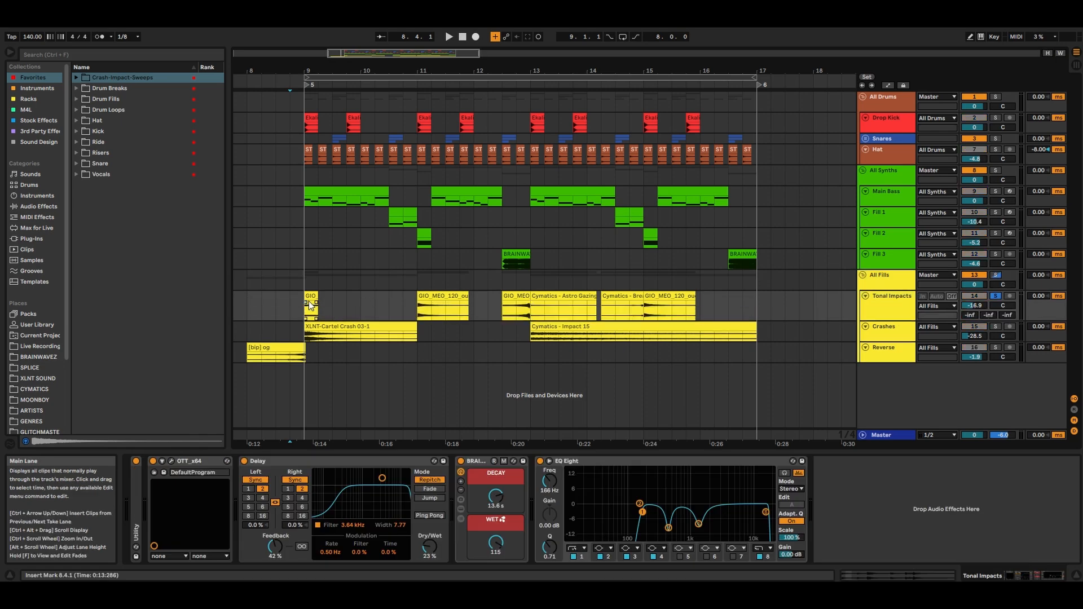
key(space)
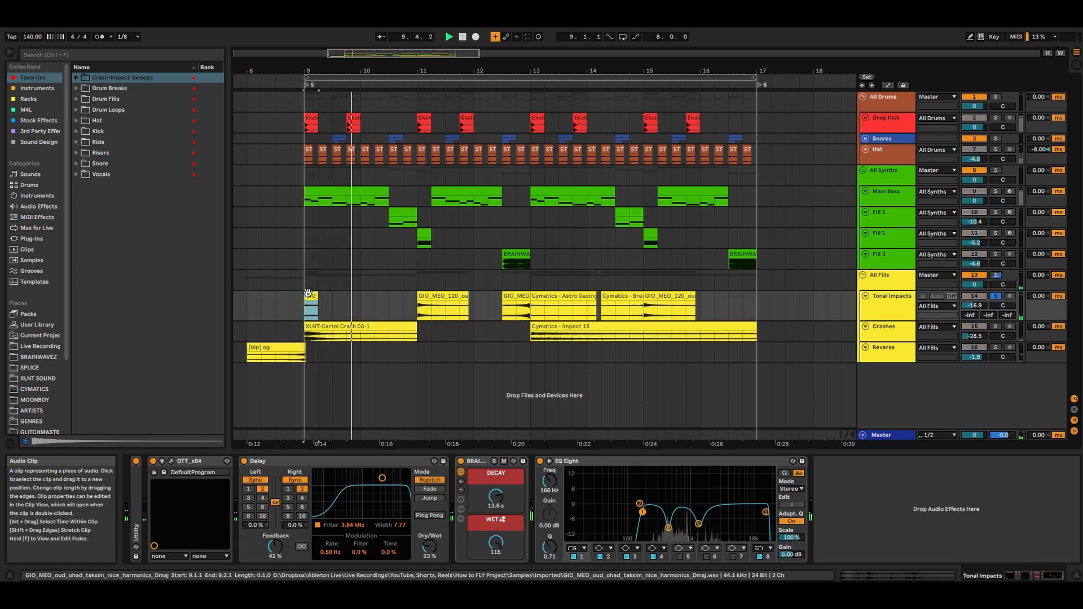
click(440, 297)
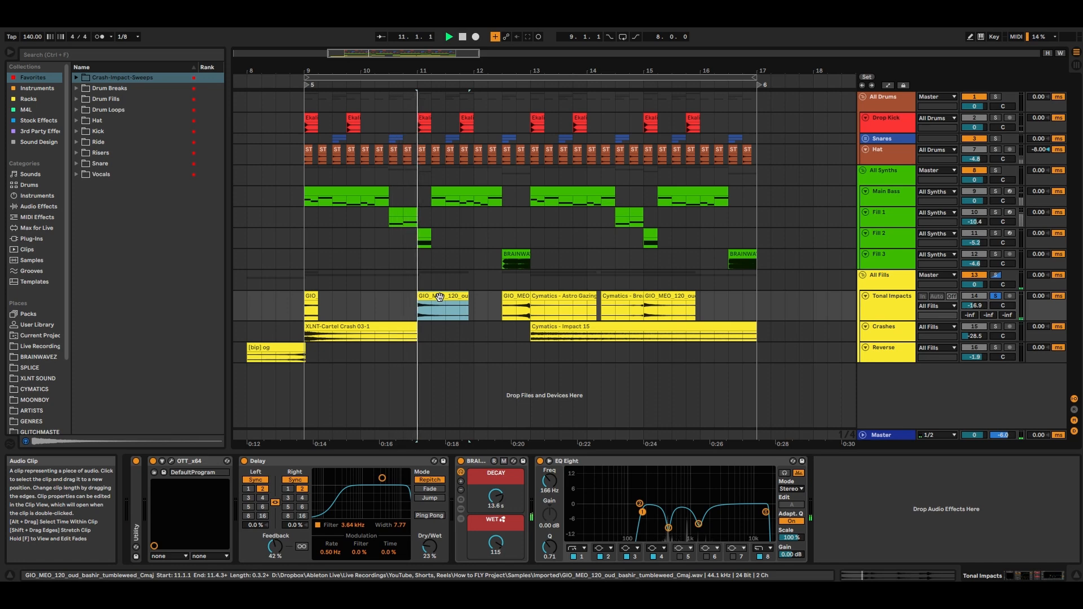
key(space)
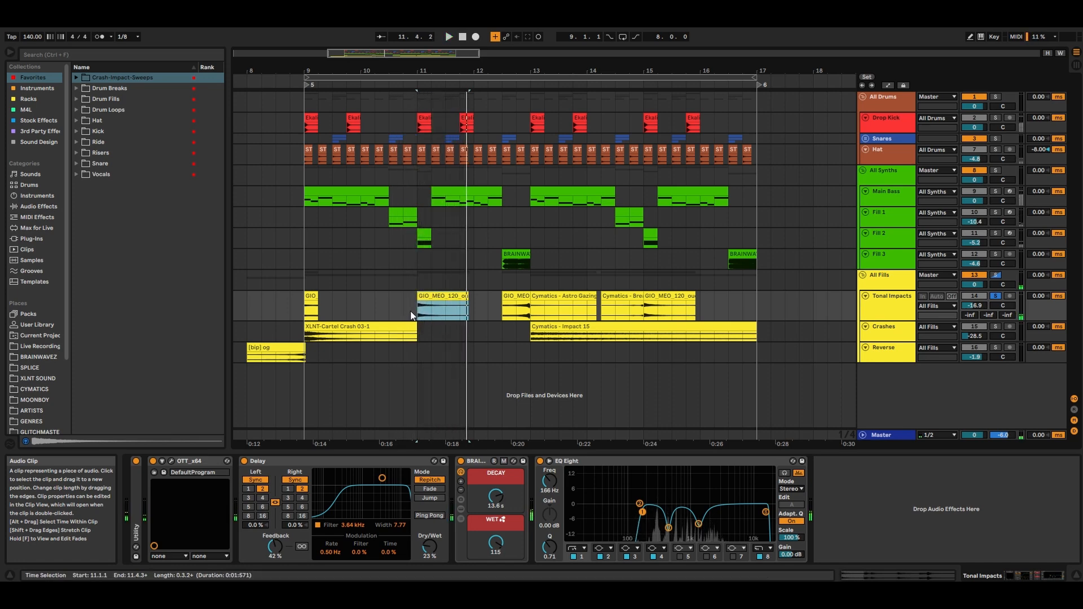
- Bypass the Delay on the Tonal Impacts track and audition the oud clips at bars 9 and 11 without it
click(378, 306)
click(290, 300)
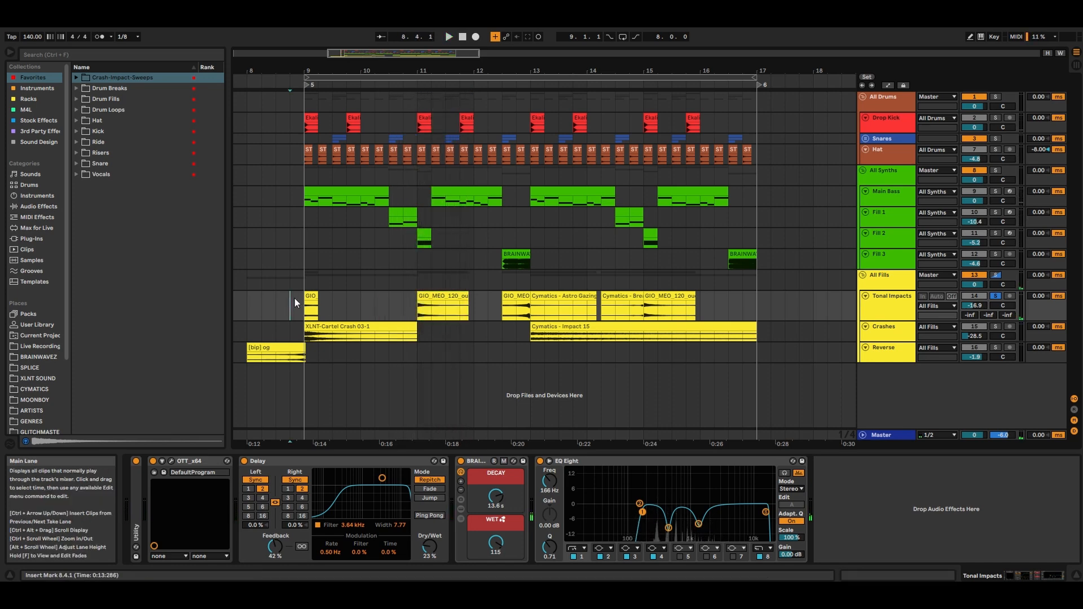
scroll(296, 299, up, 3)
scroll(297, 299, down, 3)
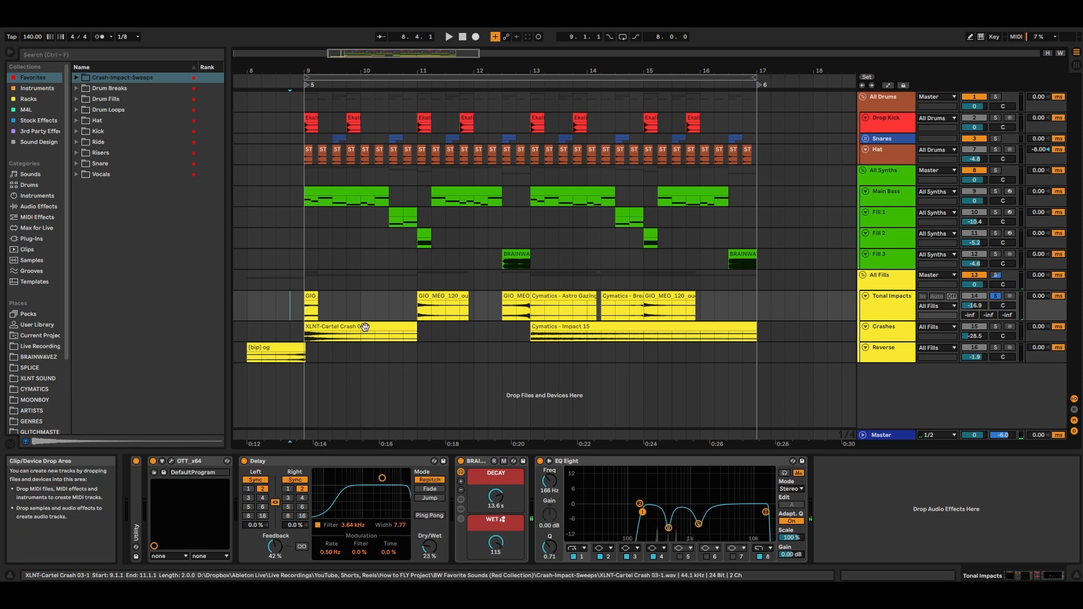
drag(300, 295, 316, 301)
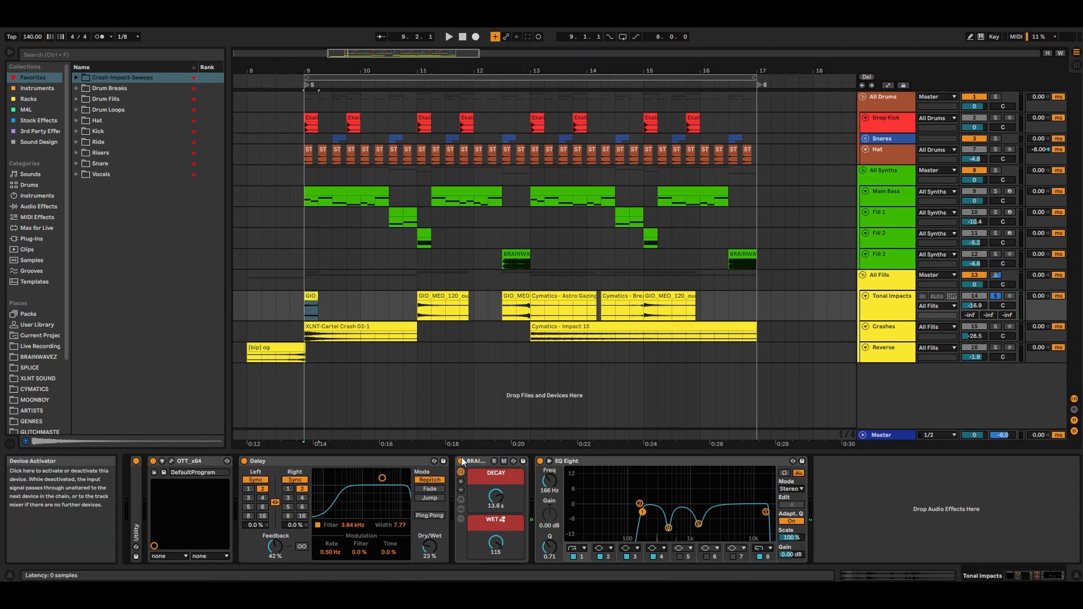
click(244, 461)
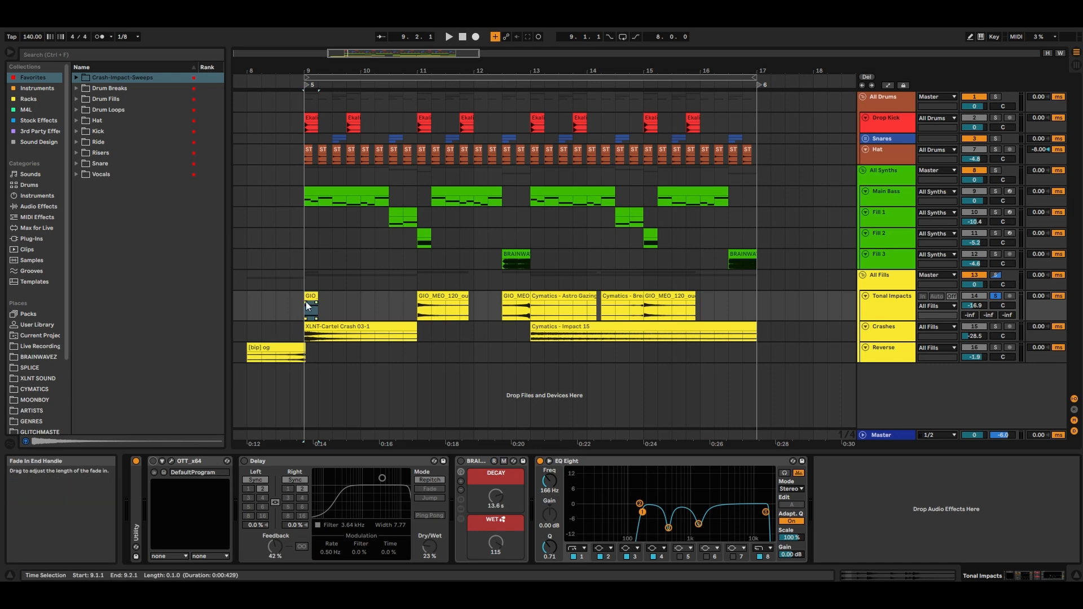
scroll(312, 298, up, 3)
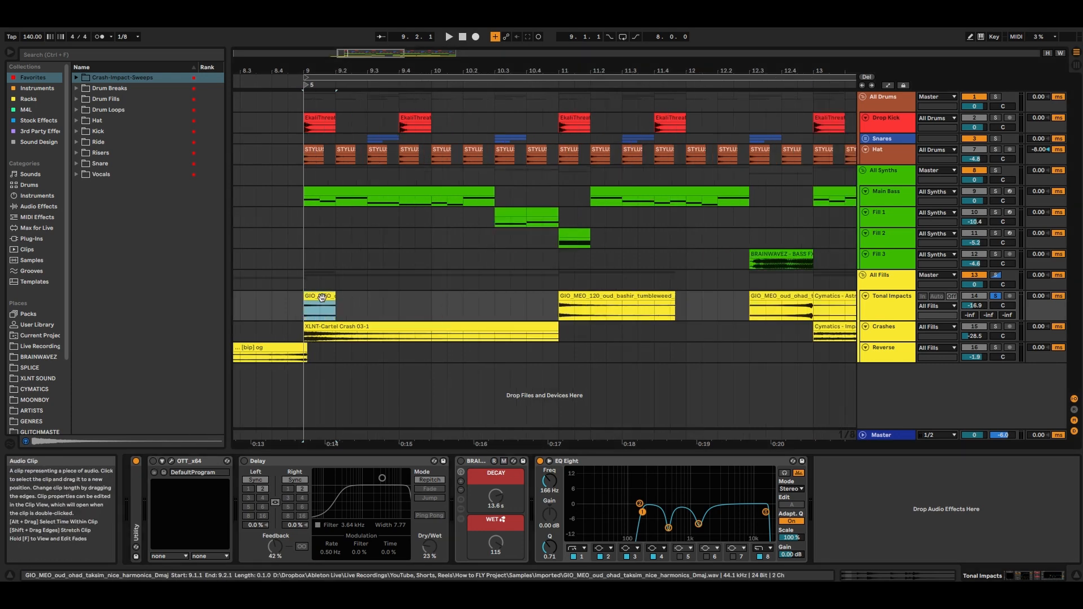
key(space)
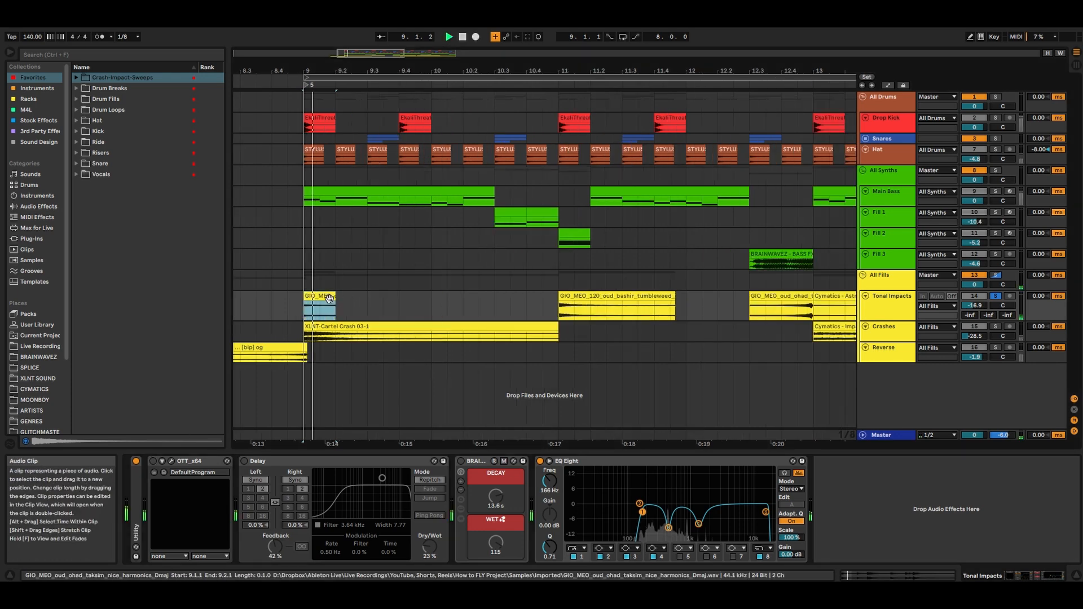
click(588, 296)
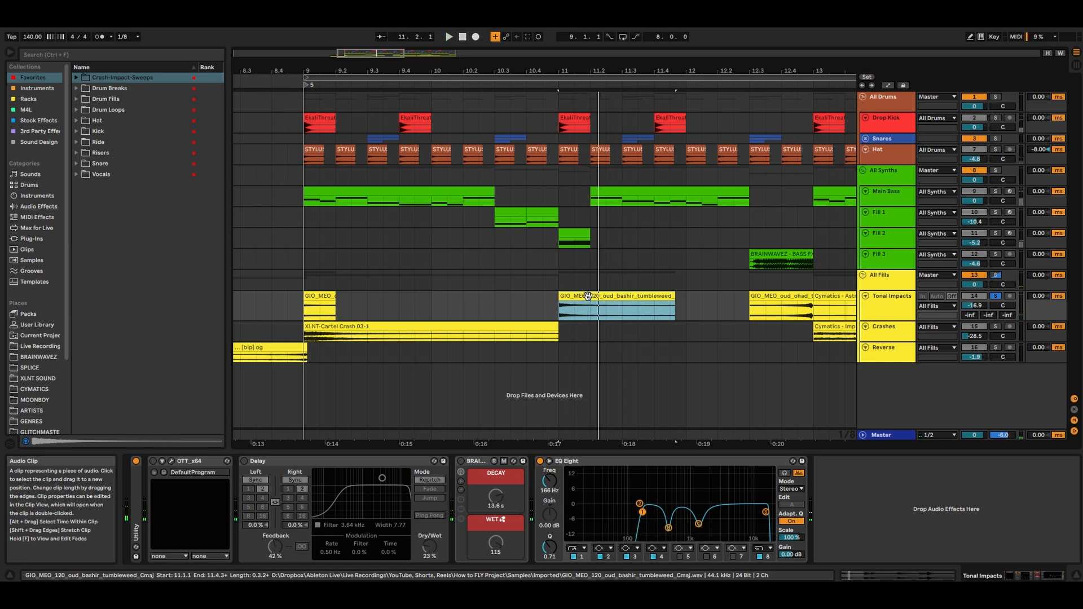
- Reactivate the Tonal Impacts Delay and audition the same two oud clips with the effect
ctrl+scroll(588, 296, down, 3)
click(245, 462)
click(151, 462)
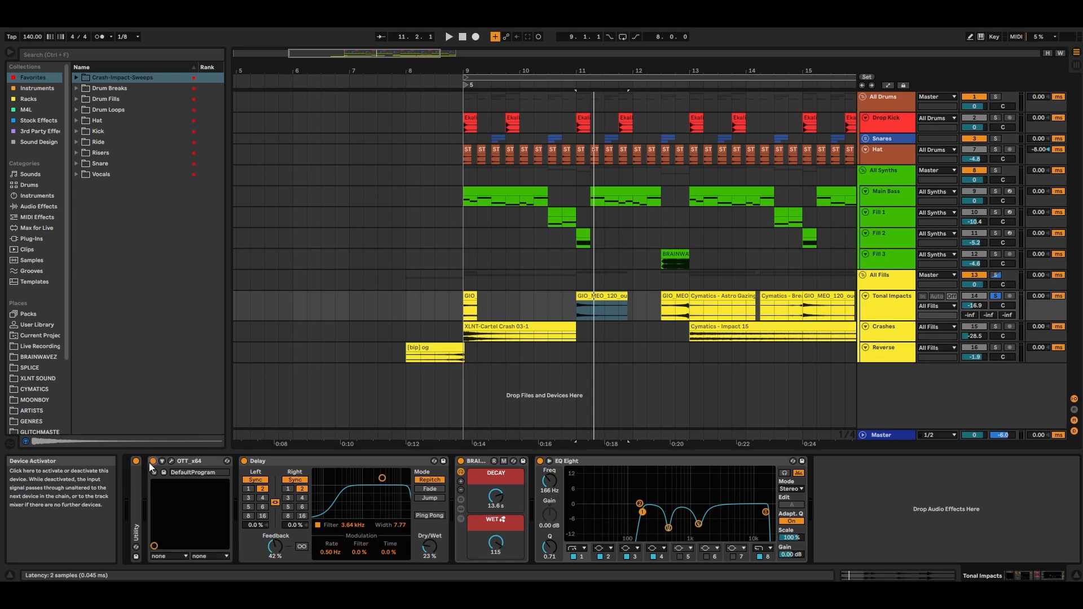
click(466, 299)
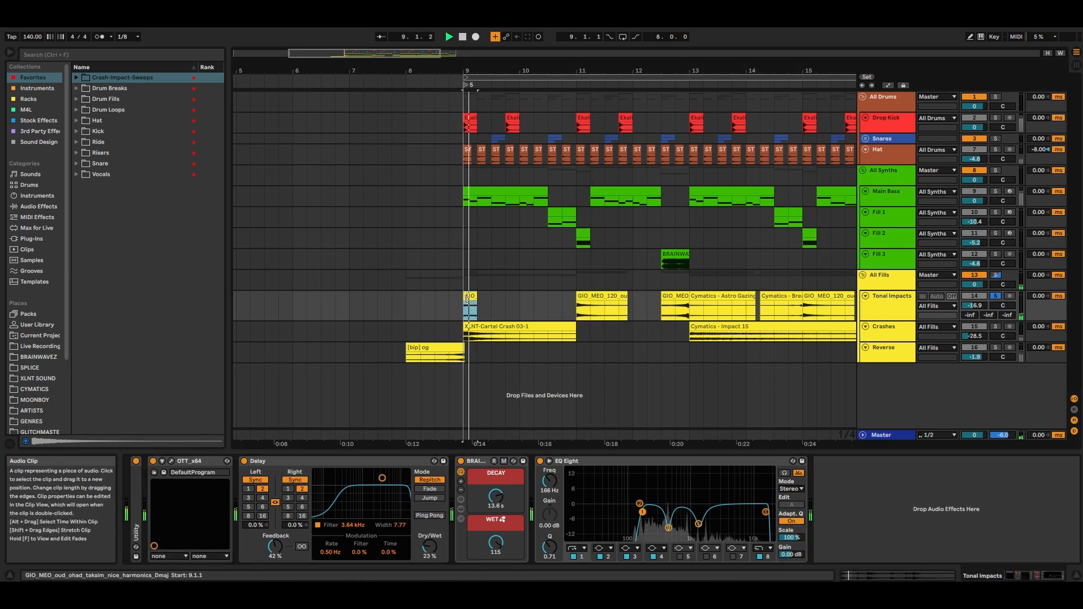
click(610, 297)
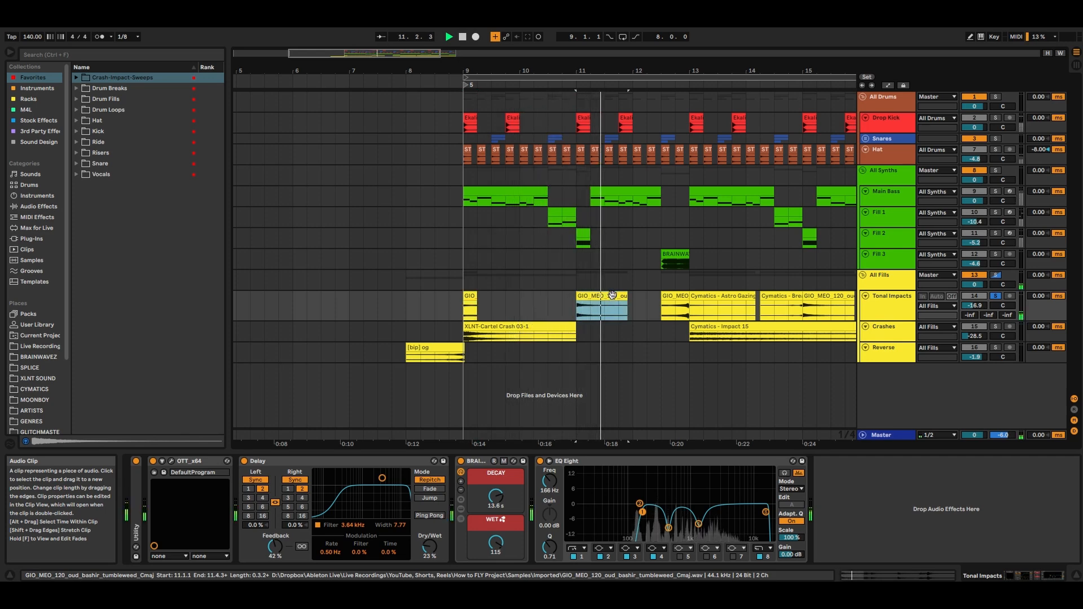
- Audition the reversed oud clip before bar 13 and the Cymatics clips that follow it on Tonal Impacts
click(679, 298)
scroll(661, 296, right, 3)
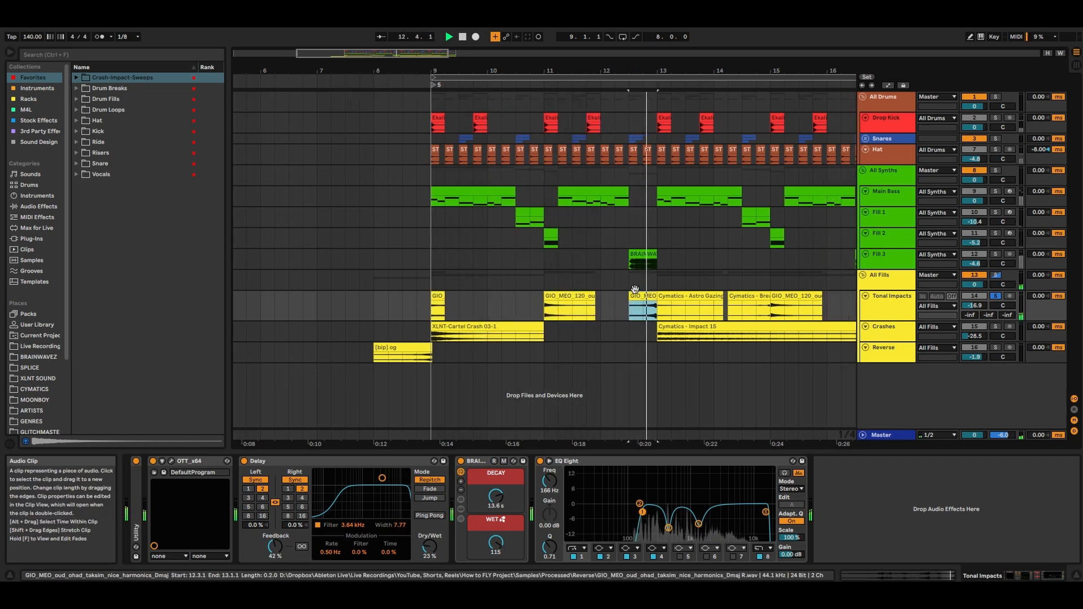
click(675, 298)
click(683, 292)
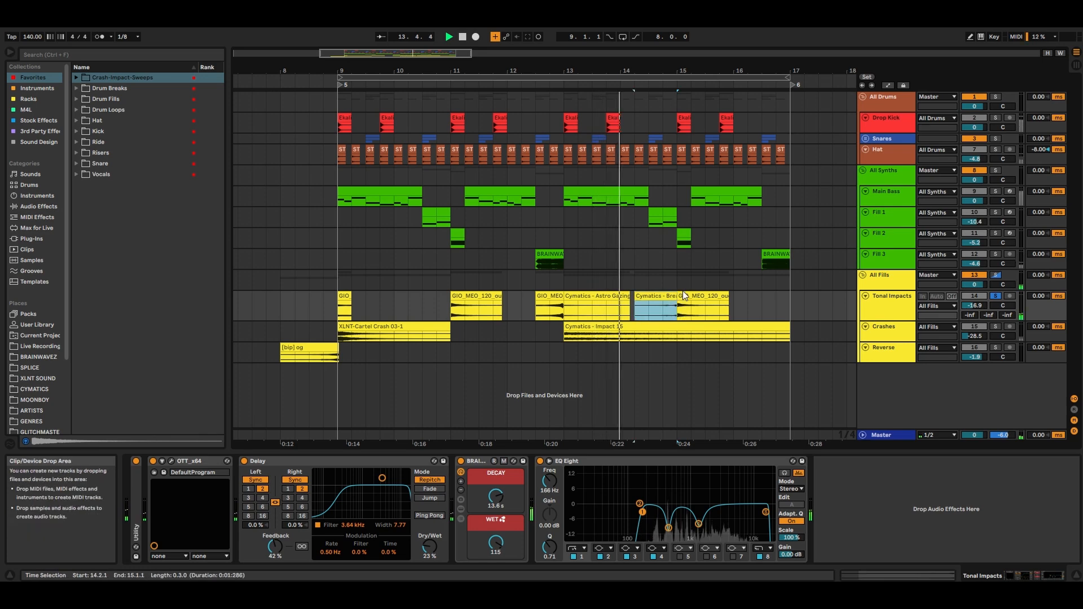
key(space)
- Solo the Crashes track and audition its XLNT-Cartel Crash 03-1 and Cymatics - Impact 15 clips
click(432, 341)
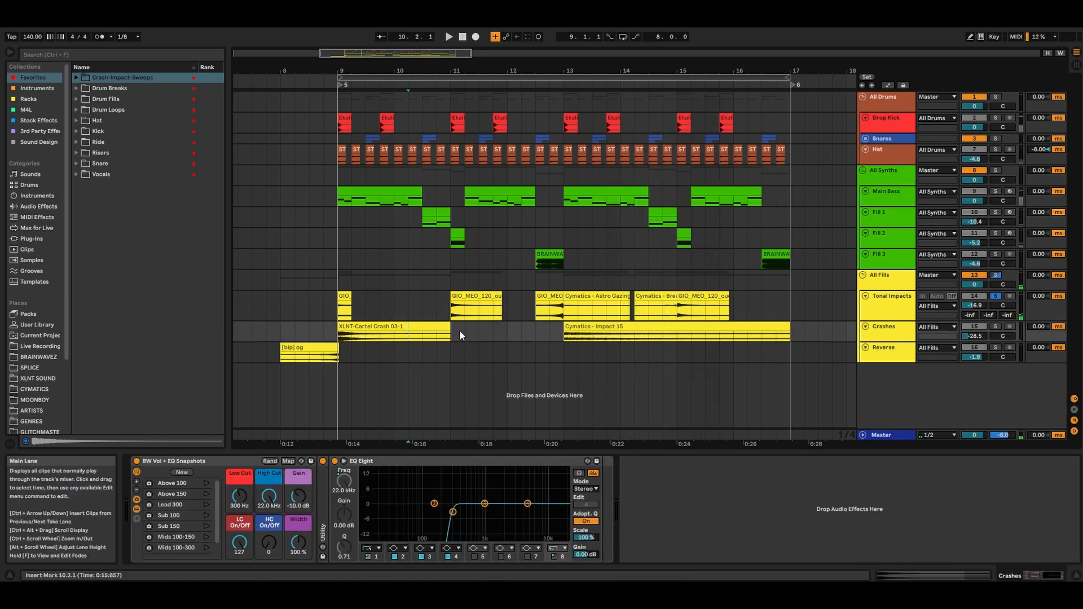
click(483, 333)
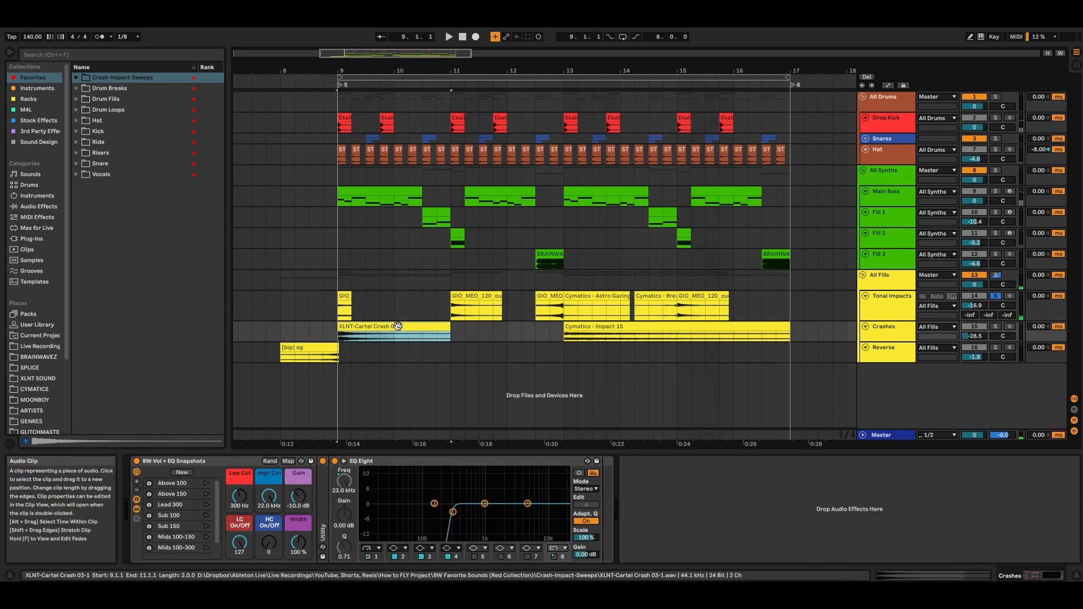
click(895, 337)
key(space)
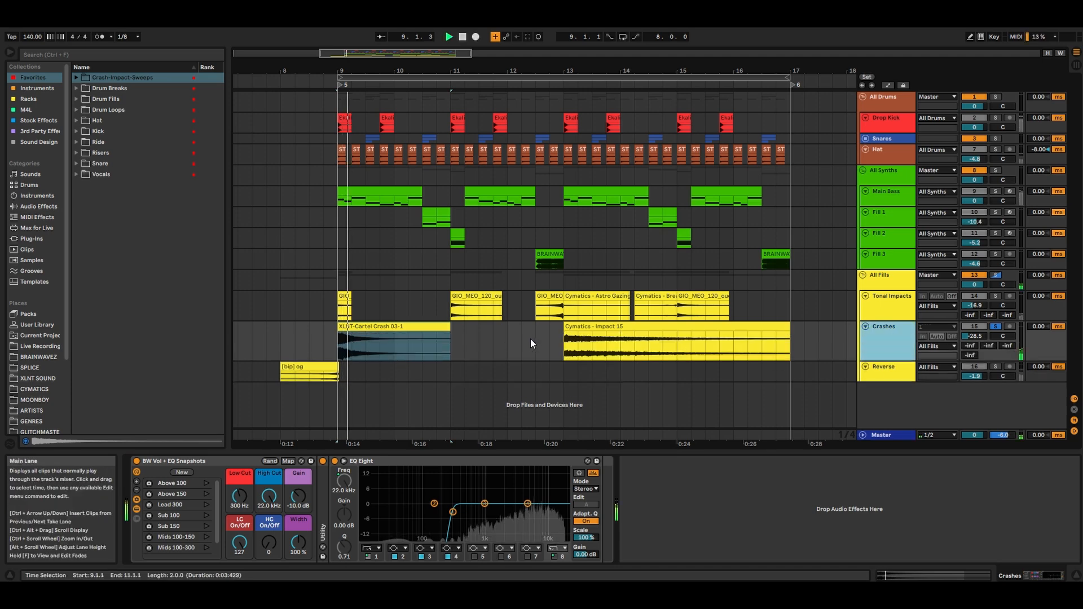
click(586, 326)
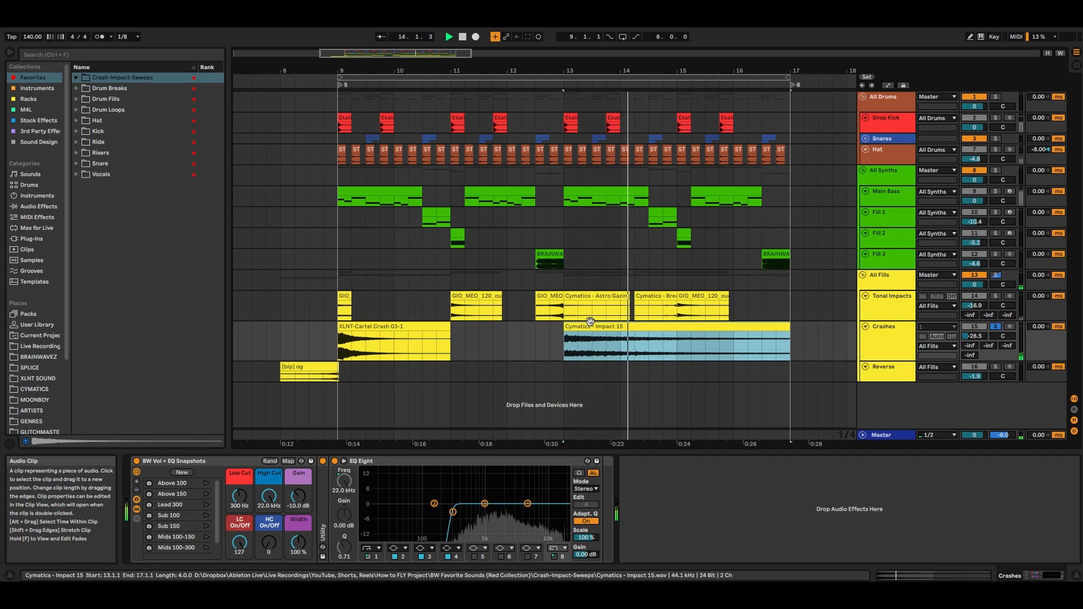
- Clear the solos and revisit the device chains of the Hat, Main Bass, All Synths and Fill 1 tracks
click(340, 160)
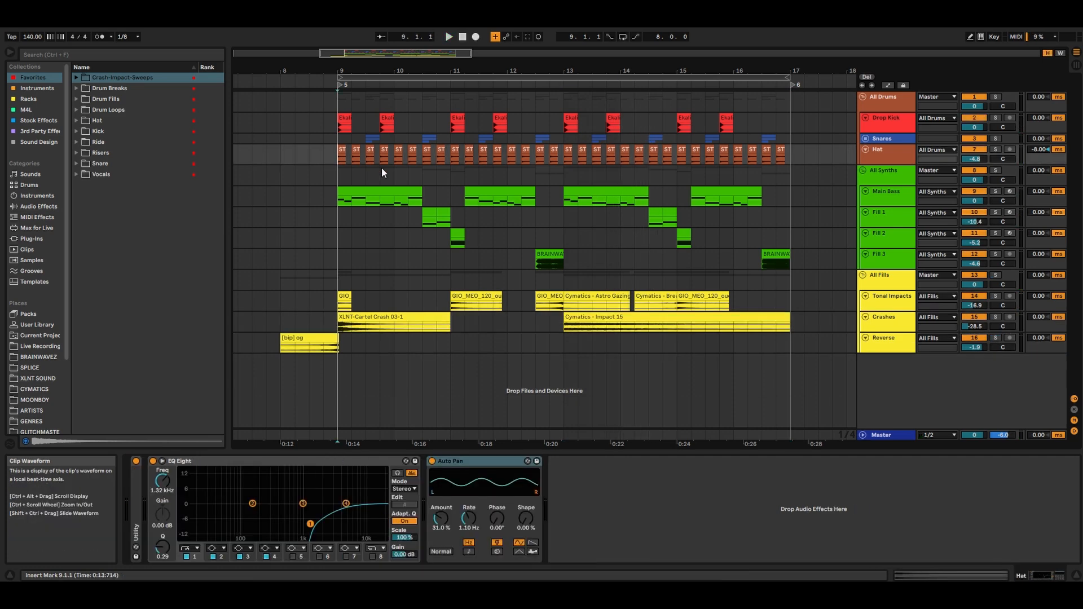
click(450, 200)
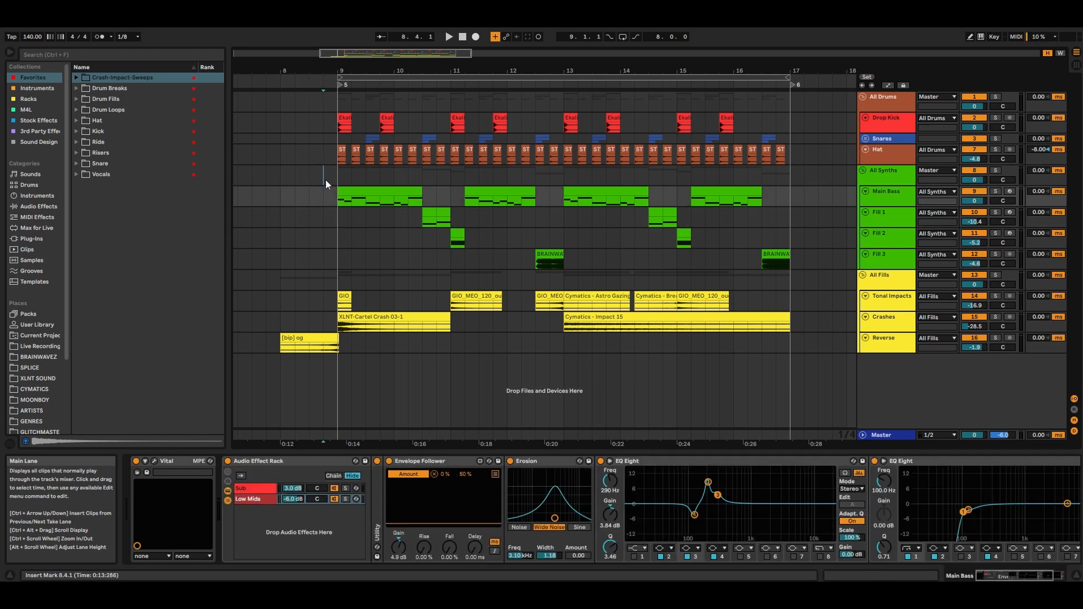
click(347, 179)
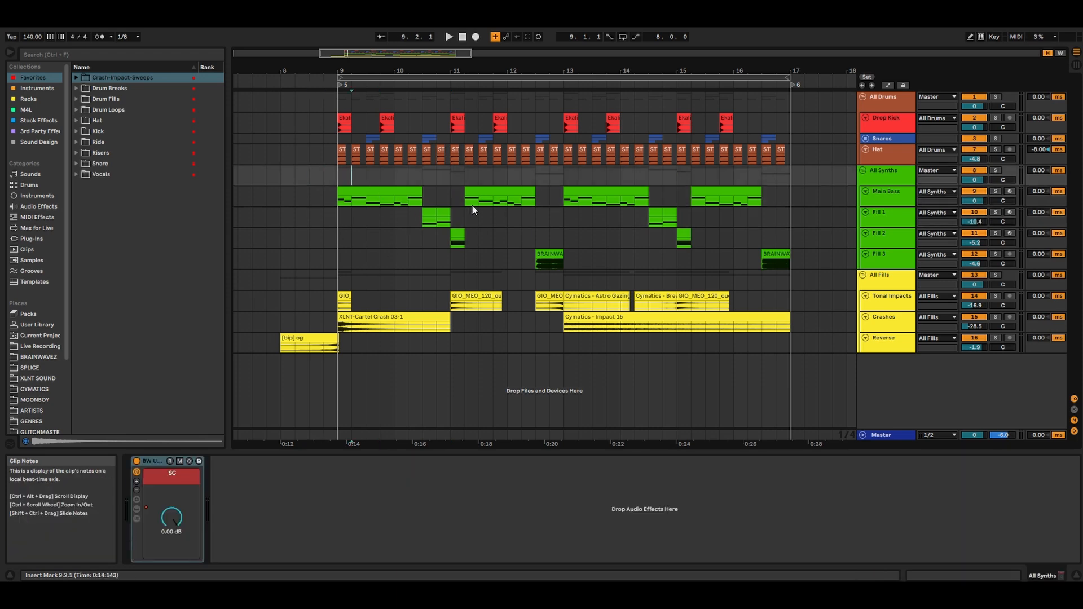
click(456, 212)
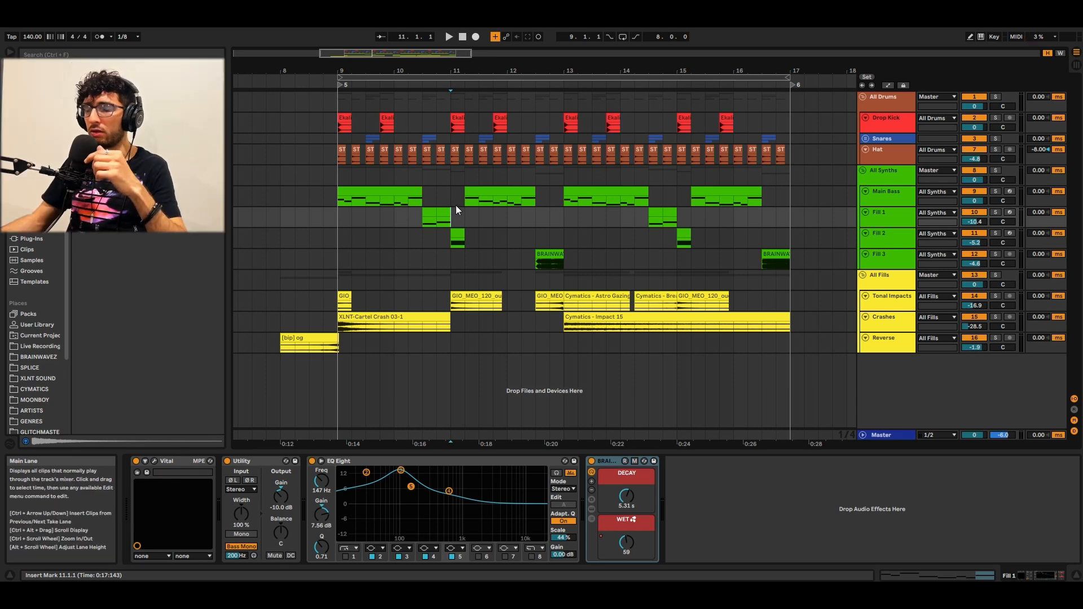
click(334, 176)
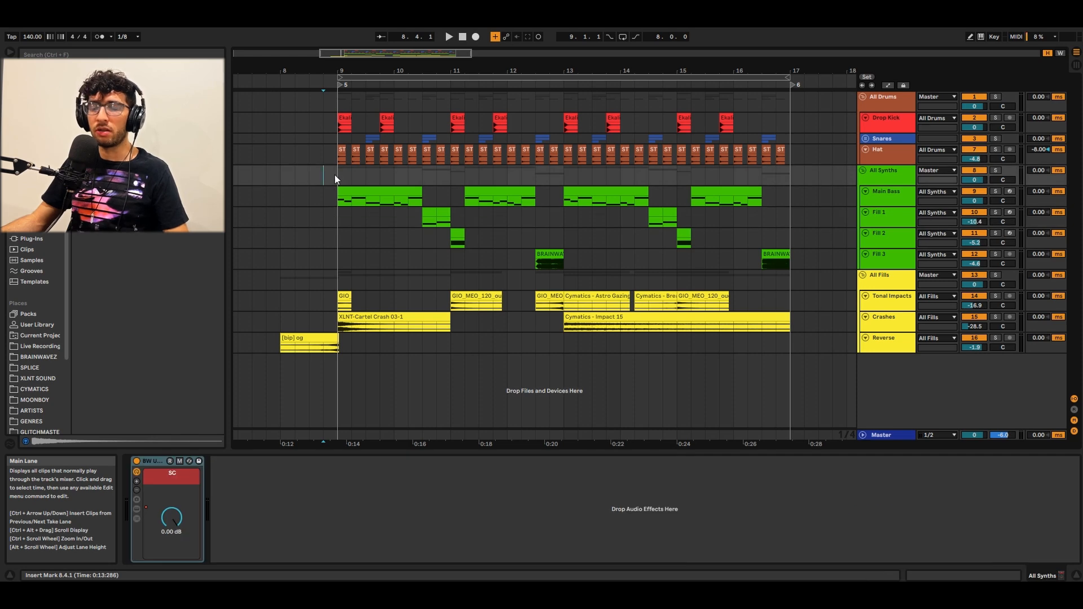